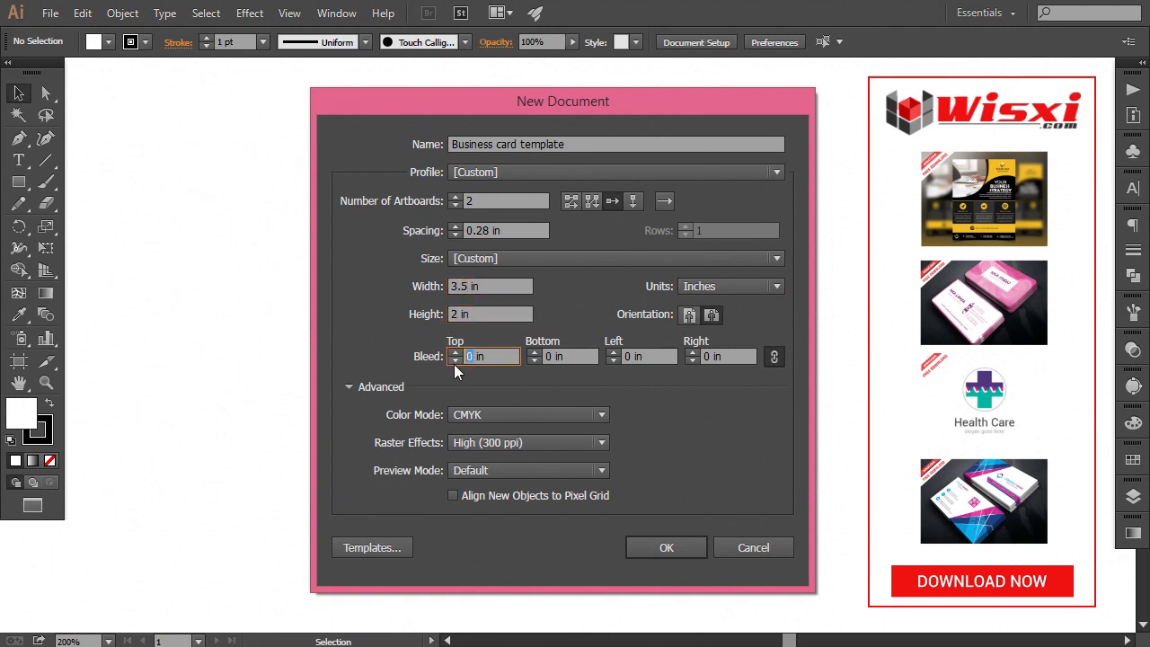
Set the bleed to 0.125 in on all sides and create the business card document.
text(0.125)
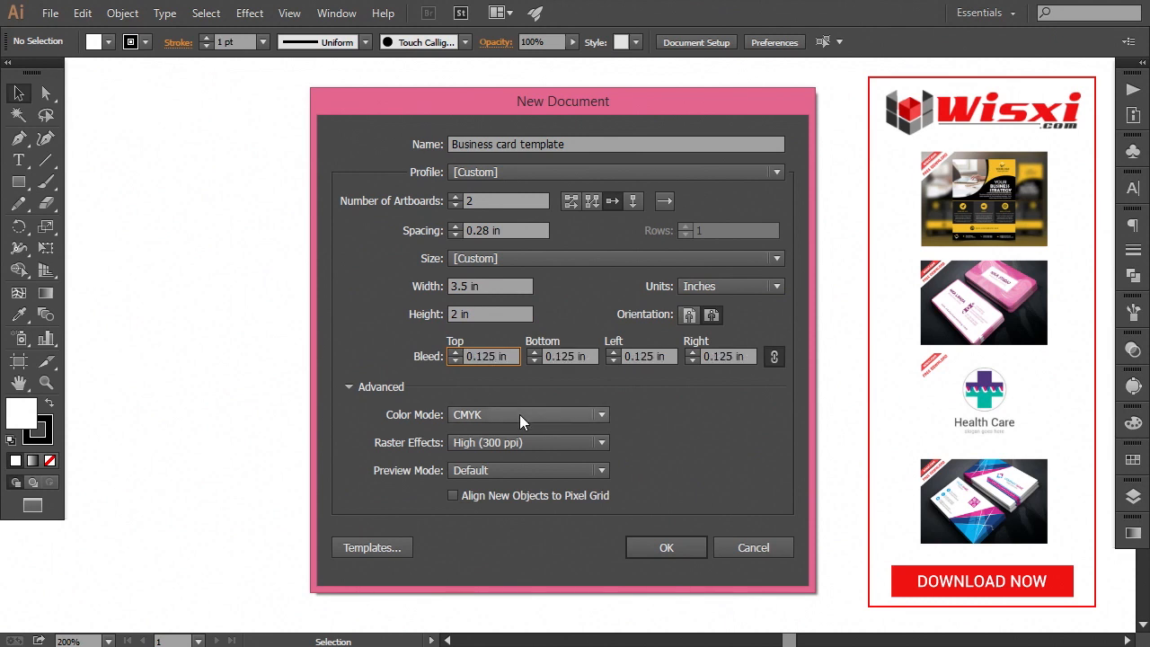
click(637, 548)
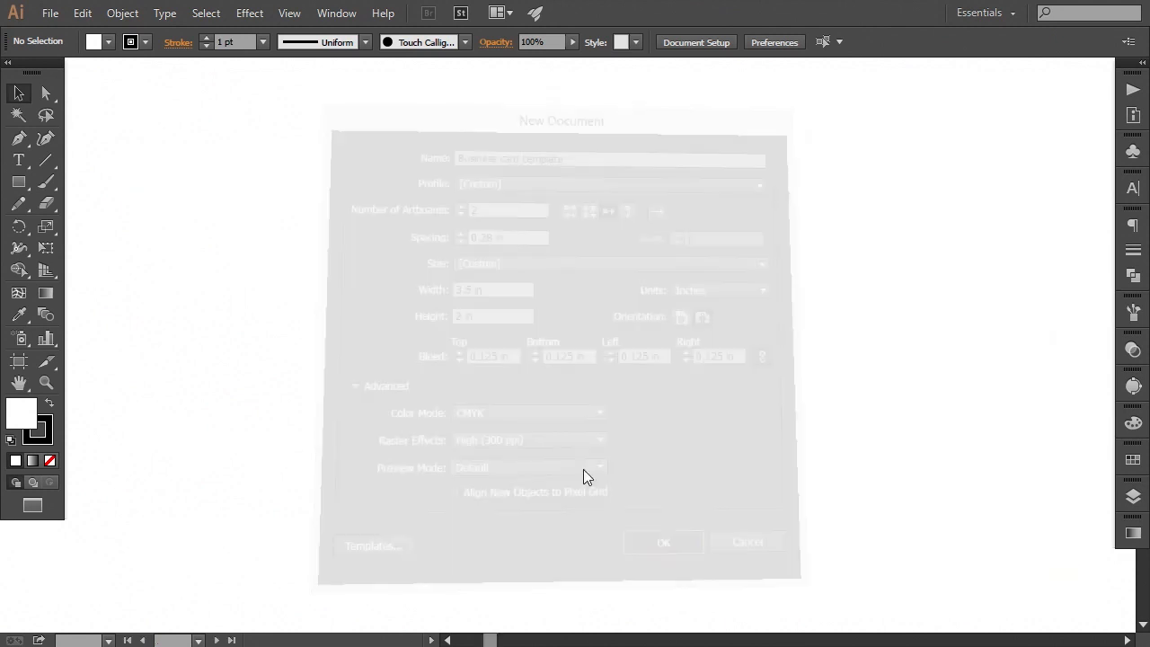
Paste the prepared colour swatches, logos, text and QR code and place them beside the first artboard.
key(ctrl+v)
drag(427, 405, 685, 377)
drag(841, 231, 191, 264)
click(403, 479)
drag(446, 474, 483, 473)
Draw a circle about 1.3 in across on the first artboard and fill it with purple.
click(19, 191)
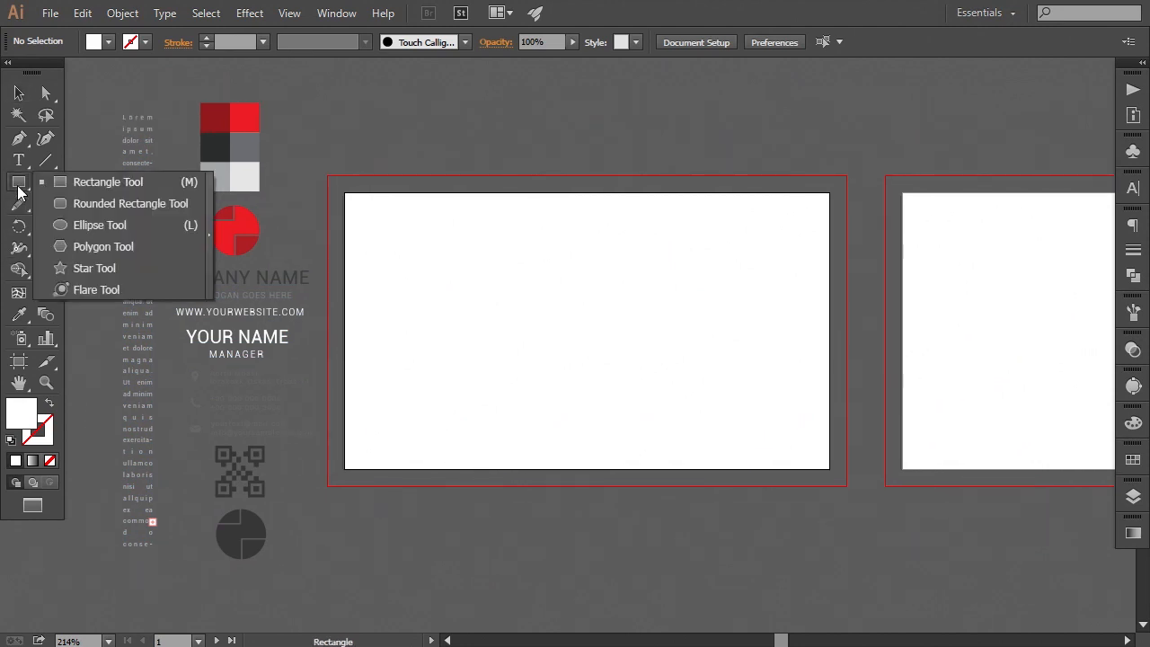
click(69, 225)
drag(461, 241, 598, 415)
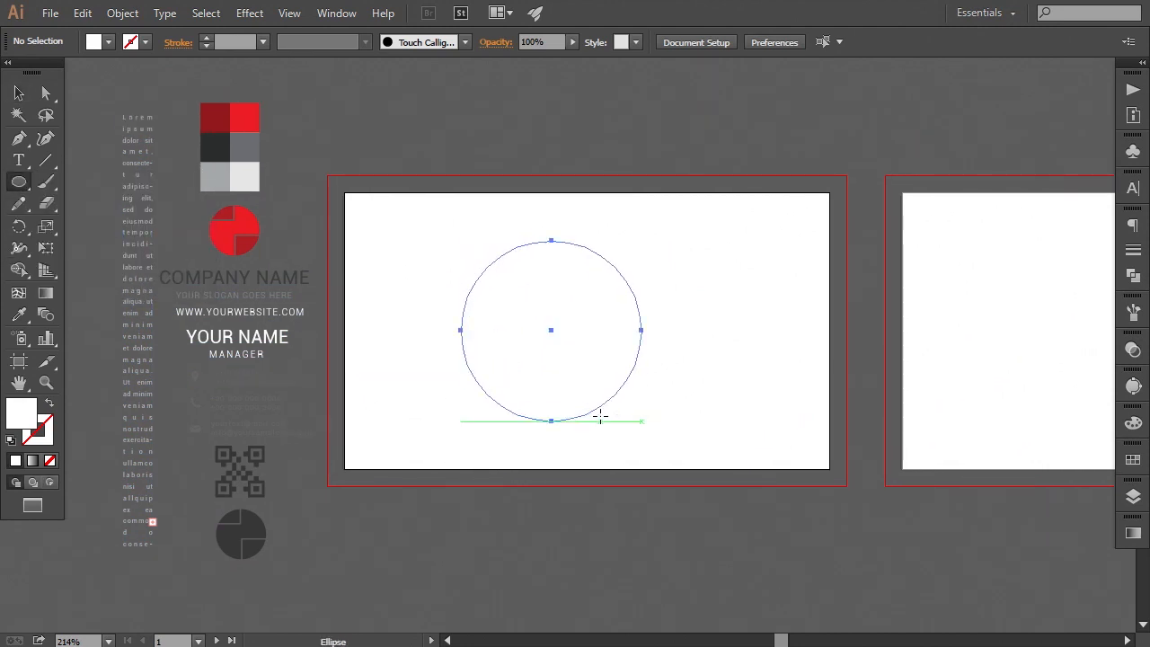
double_click(21, 428)
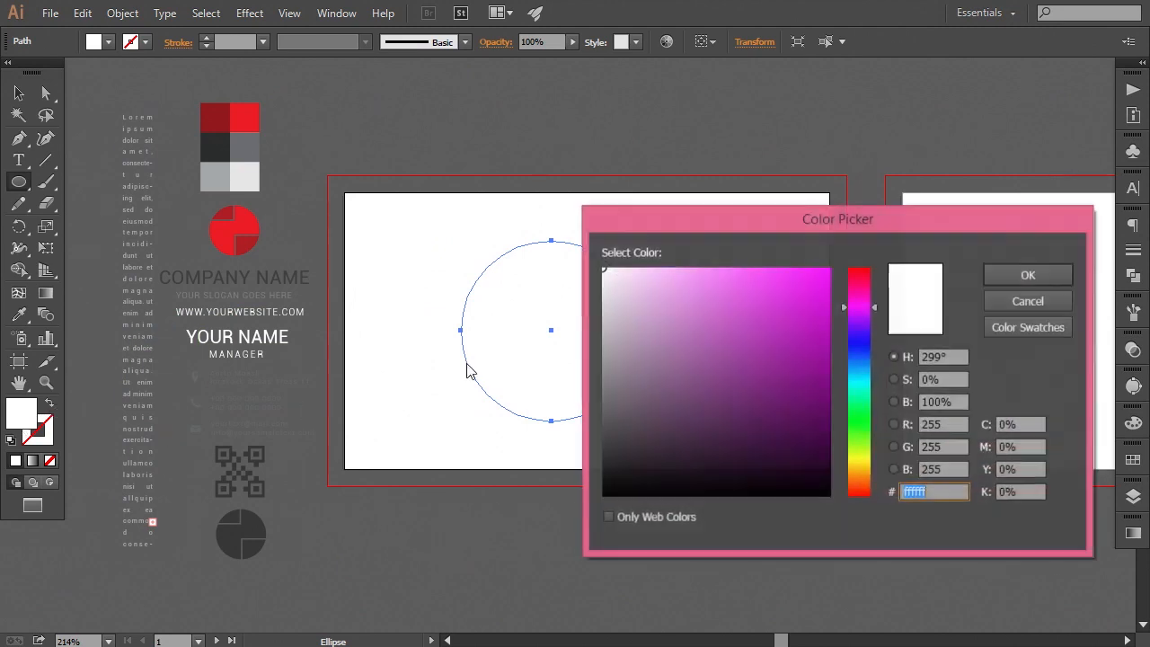
click(692, 322)
click(989, 276)
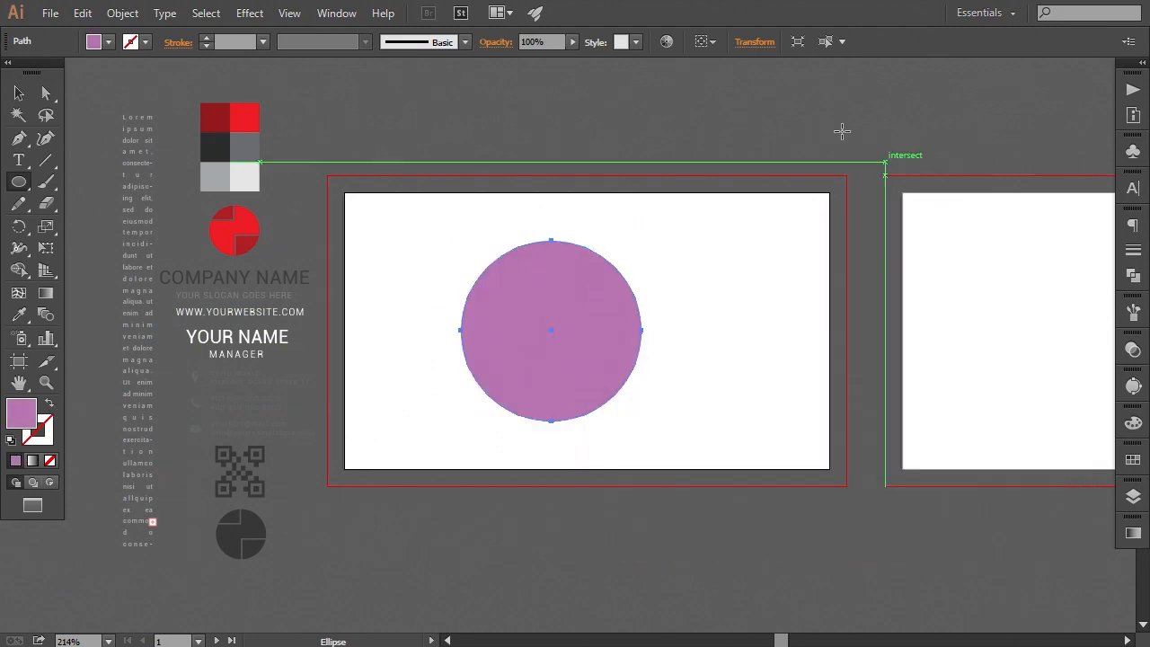
Set the circle's width and height to 1.5 in and deselect it.
click(754, 41)
double_click(706, 70)
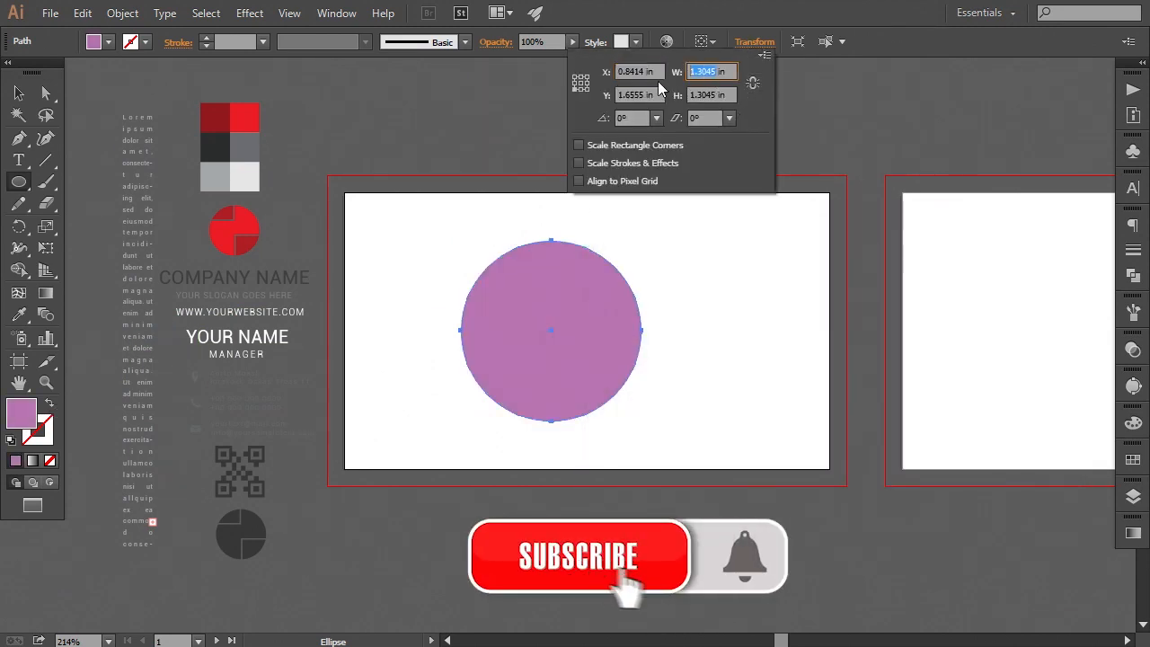
text(1.5)
key(Tab)
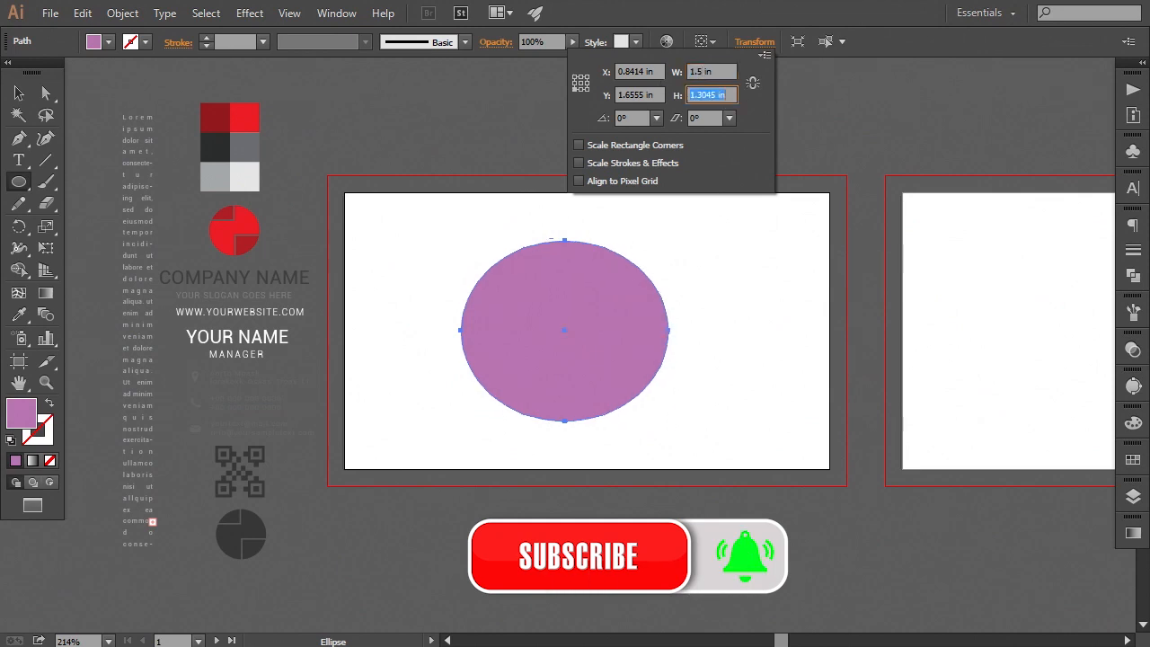
text(1.5)
key(Return)
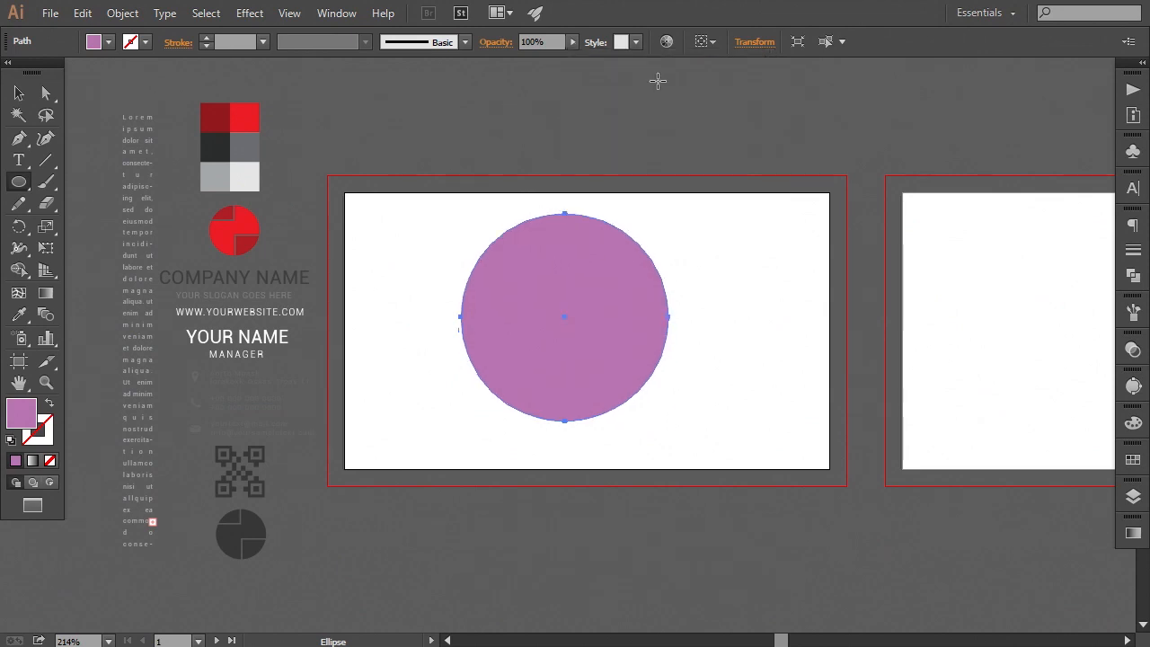
click(19, 95)
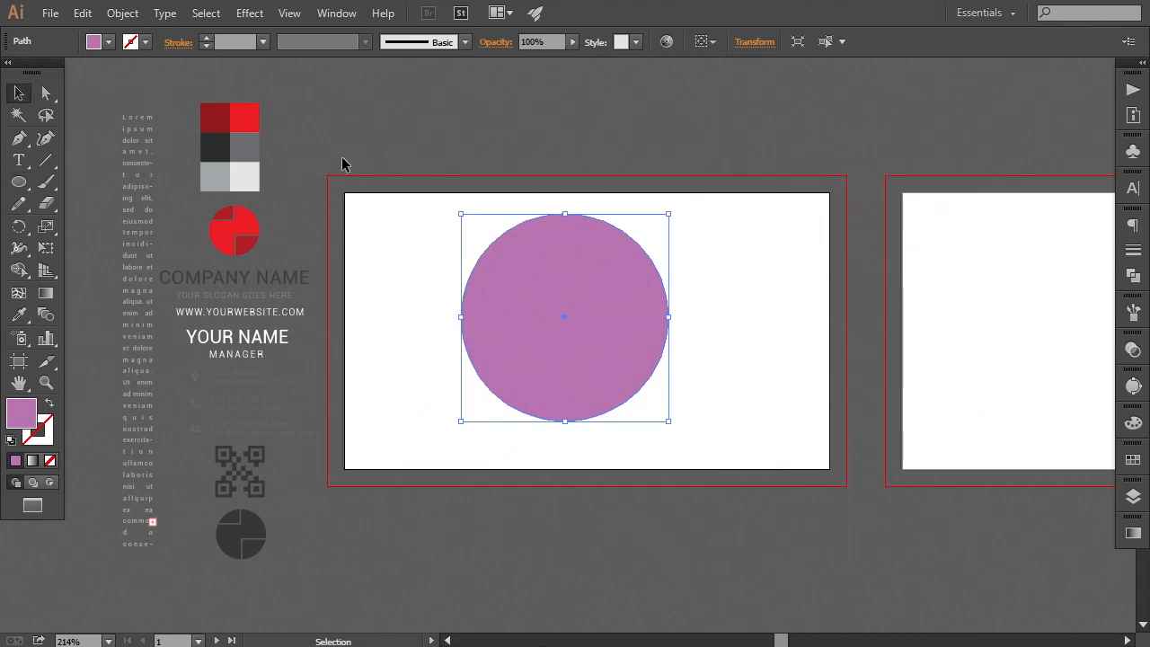
click(344, 166)
Draw a wide rectangle across the middle of the circle and fill it with lighter purple #bf9fc1.
click(16, 183)
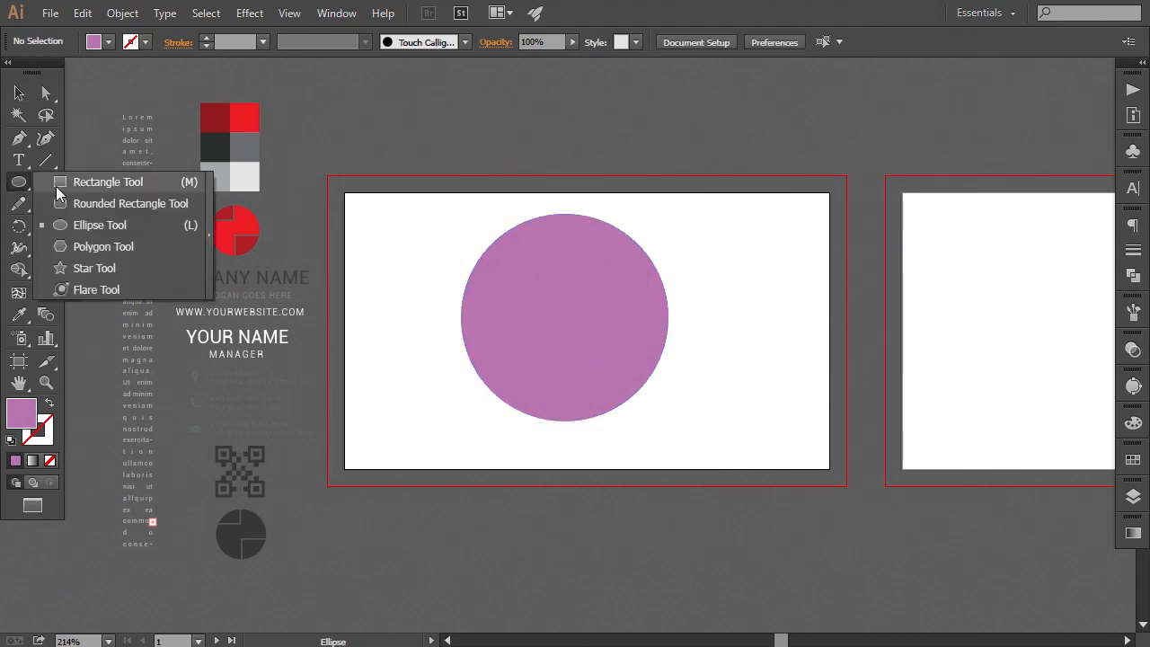
click(89, 181)
drag(419, 272, 701, 373)
click(13, 97)
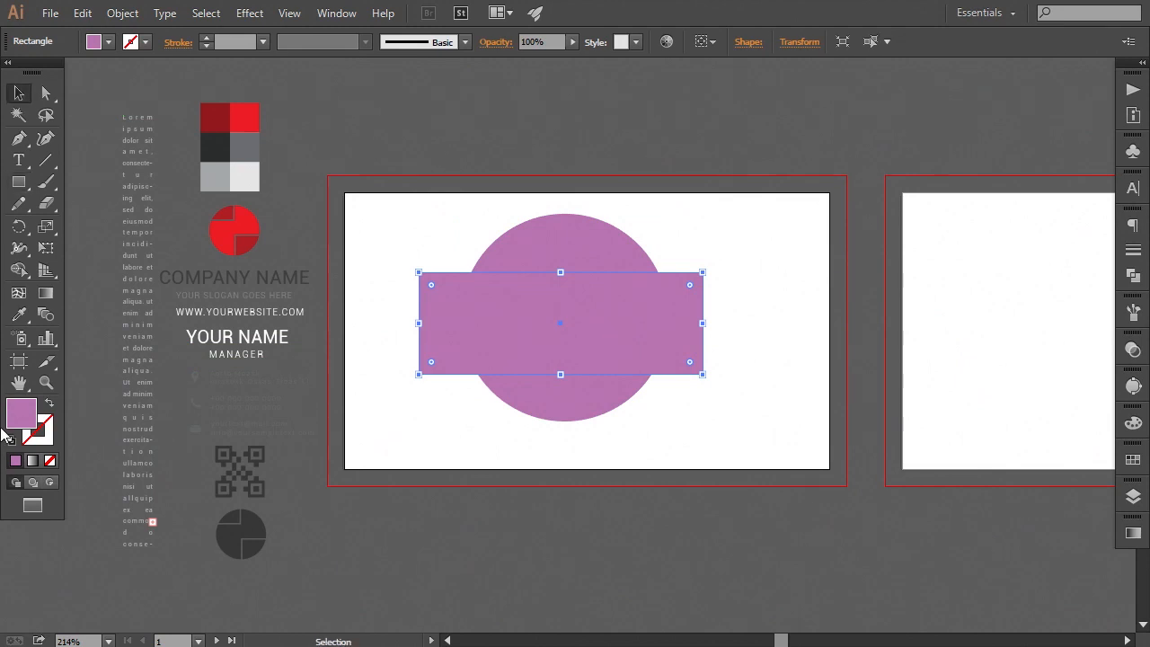
double_click(16, 418)
click(641, 322)
click(1027, 274)
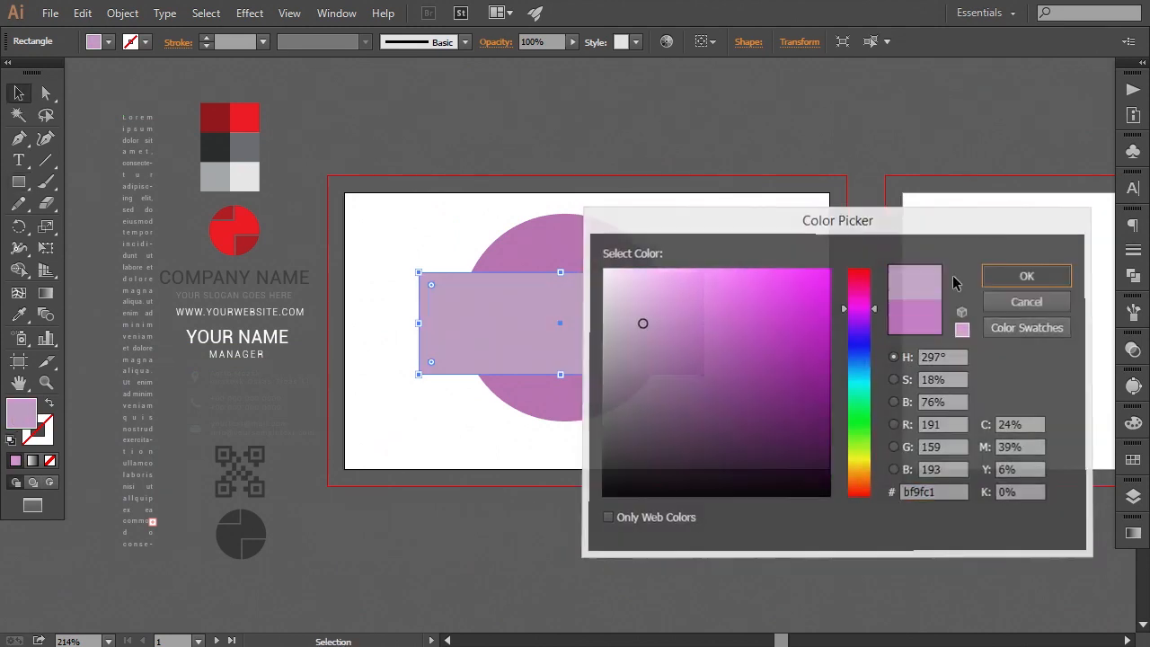
Extend the rectangle's upper and lower edges over the circle and vertically centre-align the two shapes.
drag(560, 272, 561, 255)
drag(560, 374, 563, 382)
drag(685, 216, 566, 386)
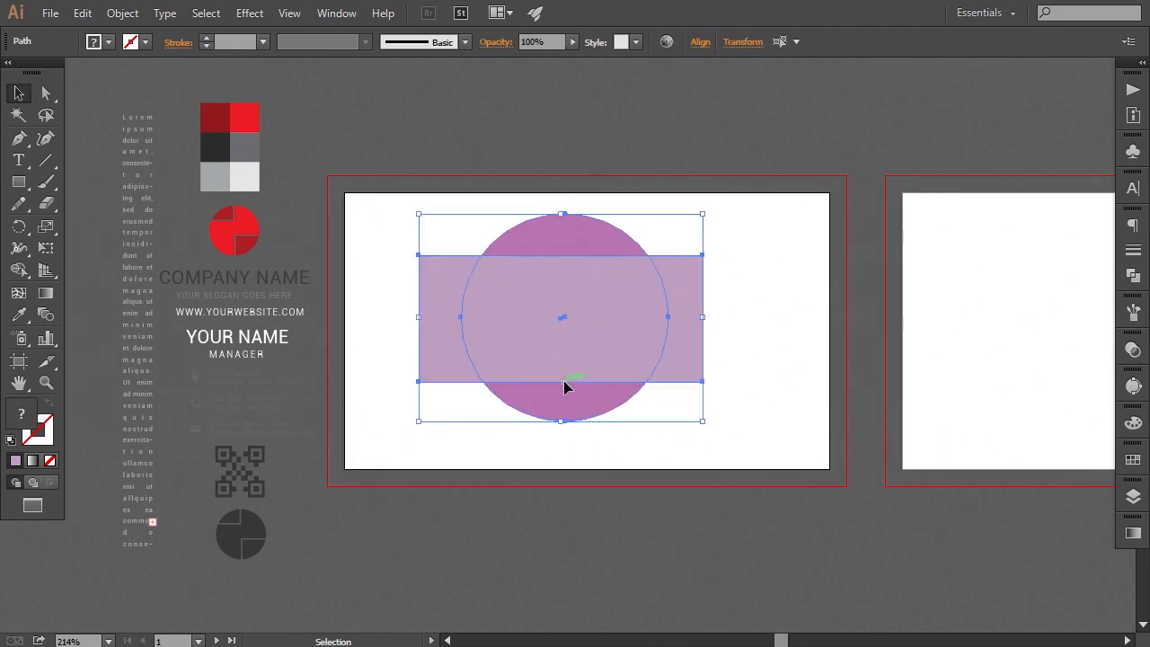
click(697, 45)
click(659, 94)
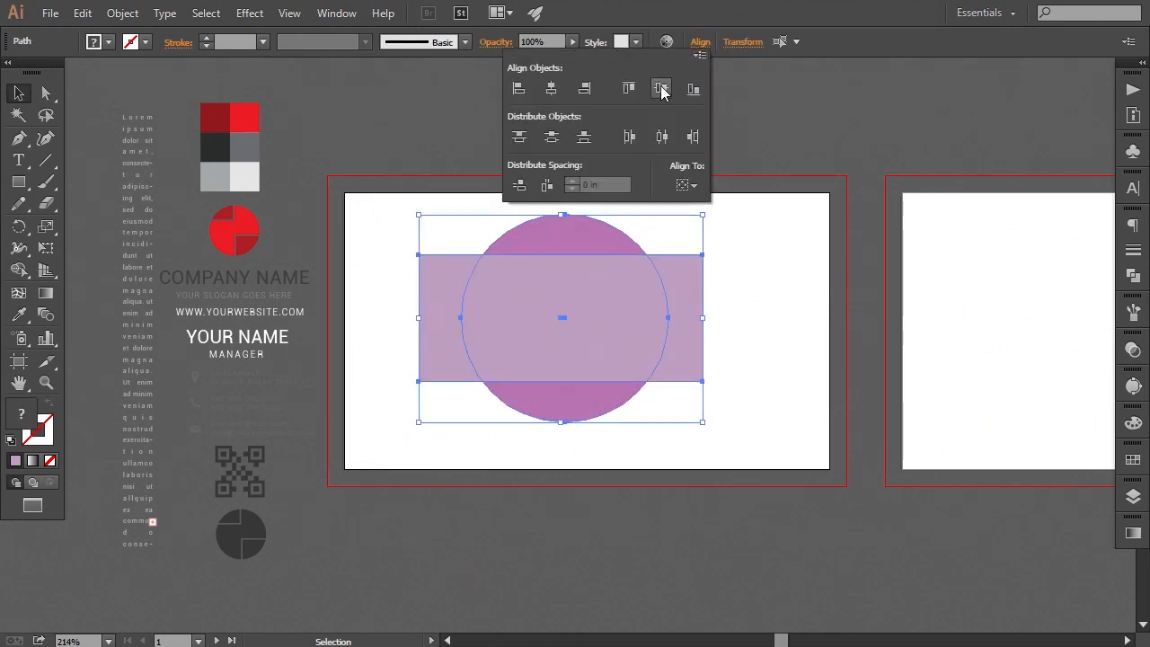
click(785, 141)
drag(669, 349, 664, 353)
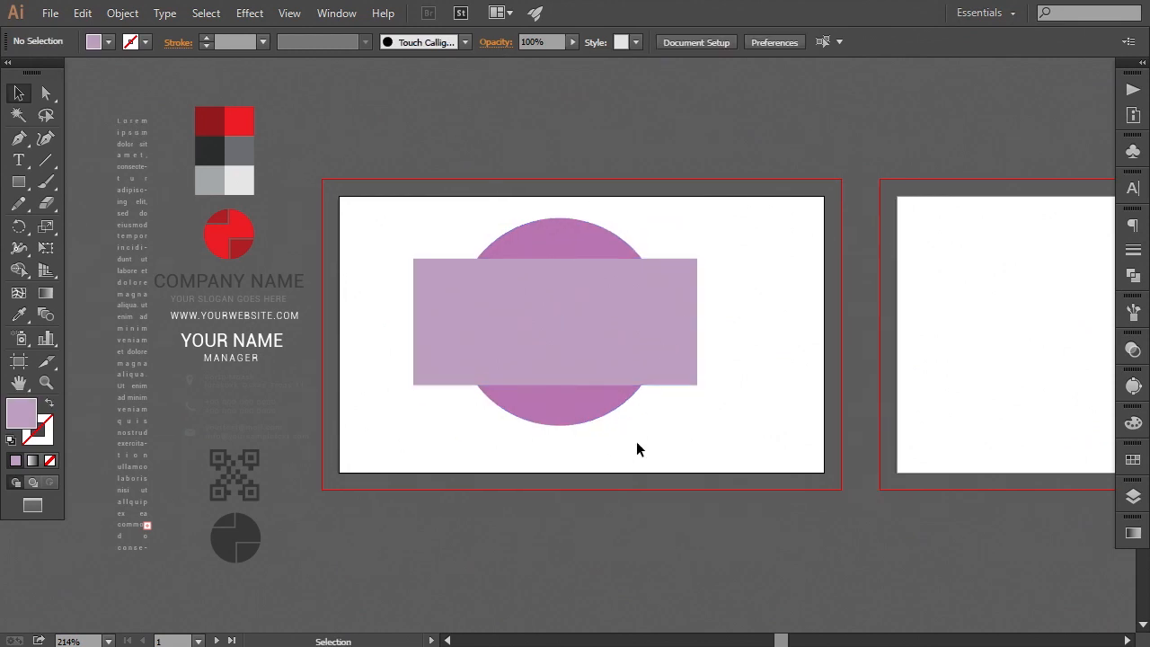
Intersect the circle and rectangle with Pathfinder, keeping only their overlapping area.
drag(539, 334, 513, 306)
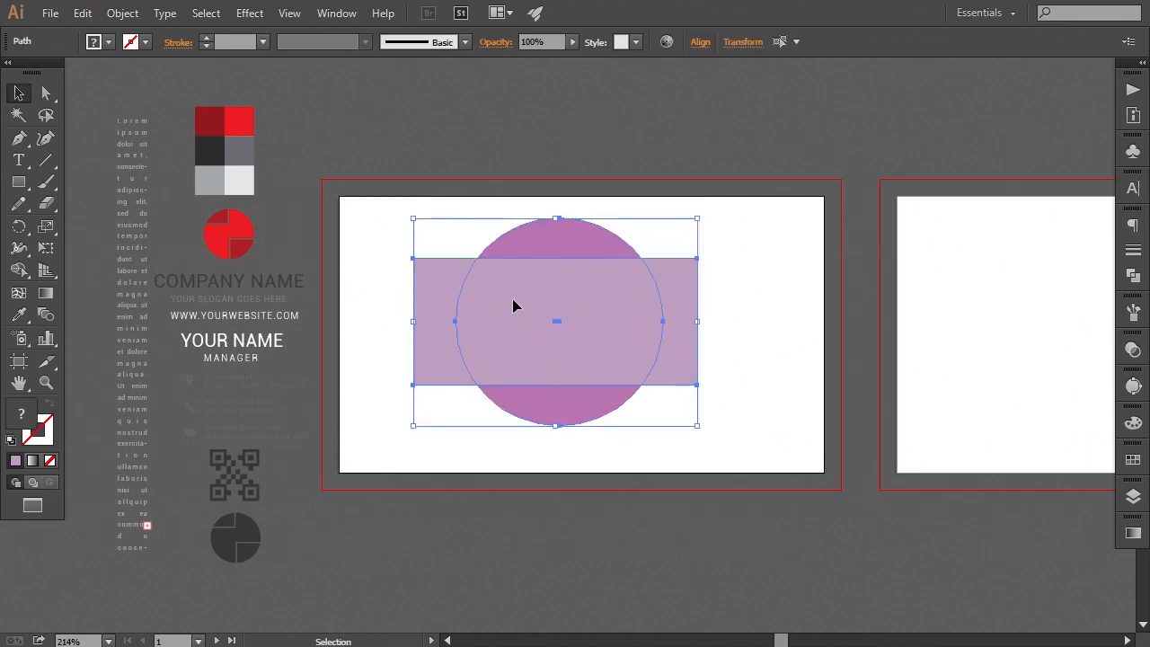
click(1127, 277)
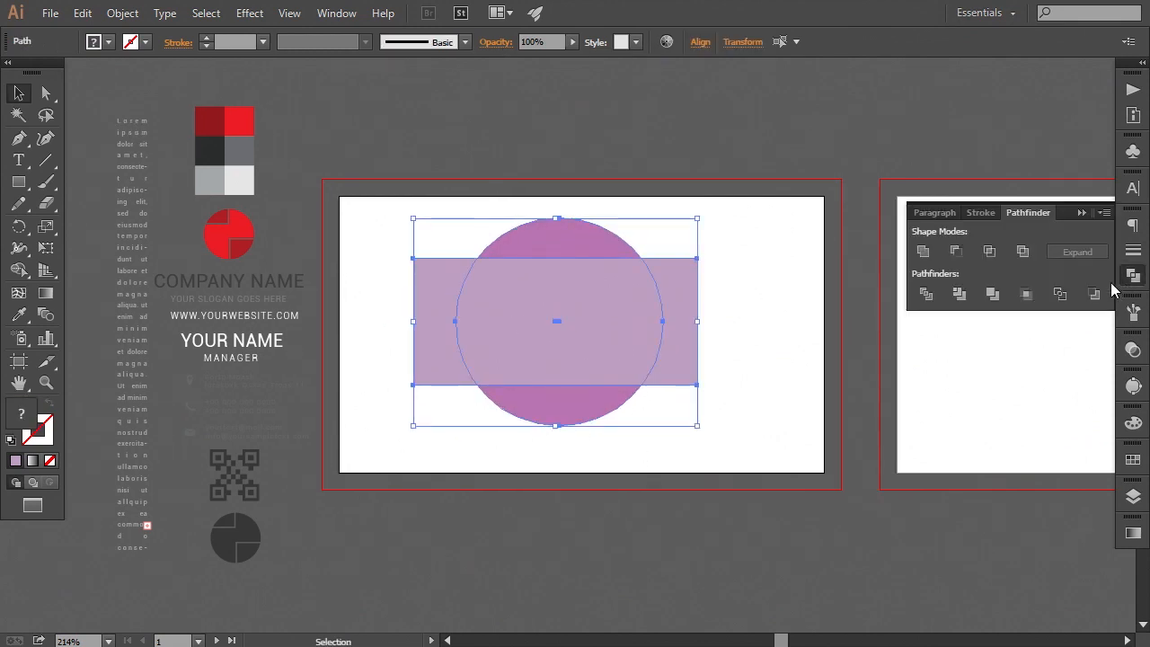
click(989, 252)
click(1083, 215)
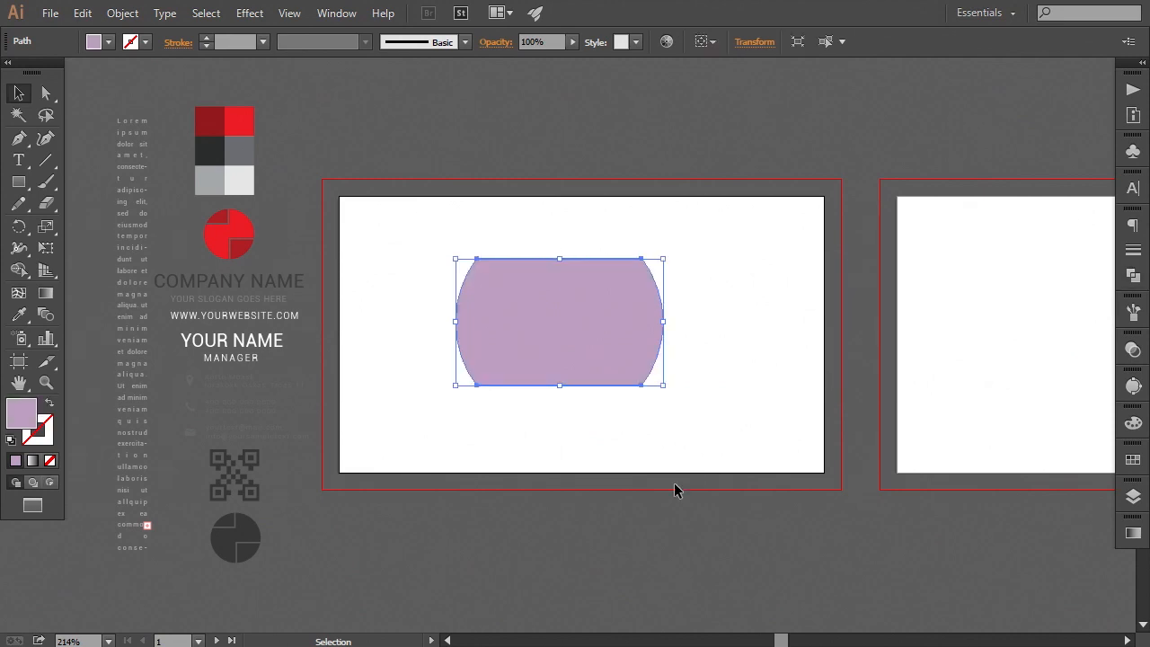
Move the round-sided purple shape down to the bottom edge of the first artboard.
click(572, 551)
key(space)
drag(572, 554, 653, 552)
drag(630, 360, 655, 441)
click(654, 551)
key(space)
drag(693, 539, 584, 539)
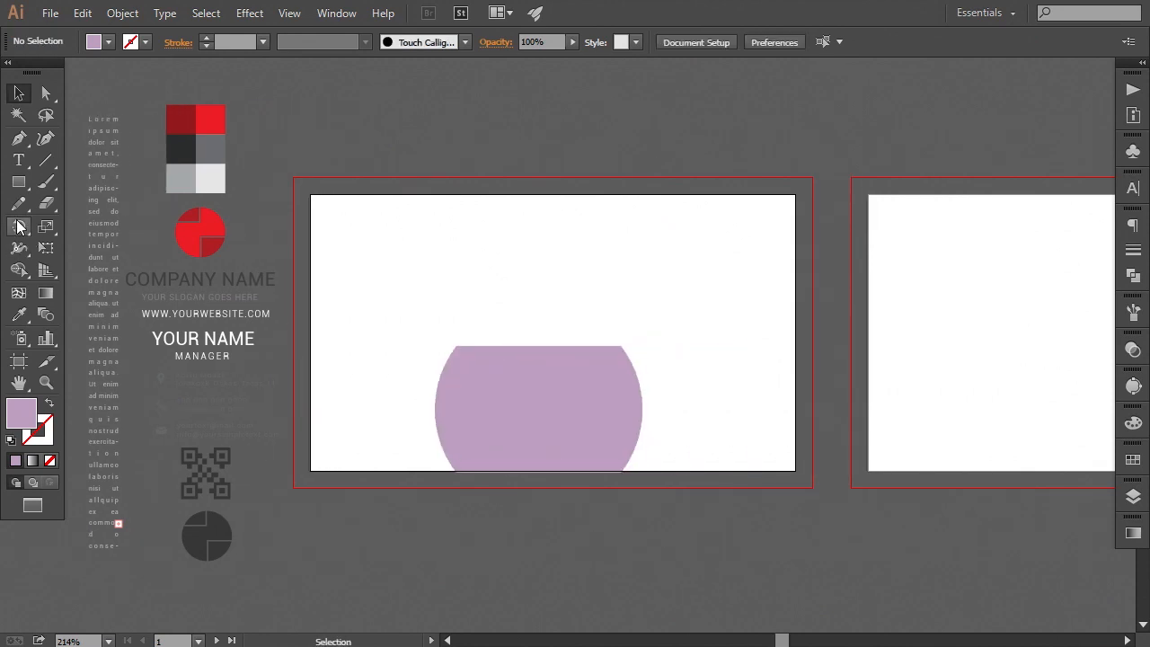
Draw a rectangle over the first artboard and extend its lower side to the artboard's bottom edge.
click(19, 182)
drag(307, 194, 795, 468)
scroll(706, 380, down, 2)
scroll(706, 380, left, 1)
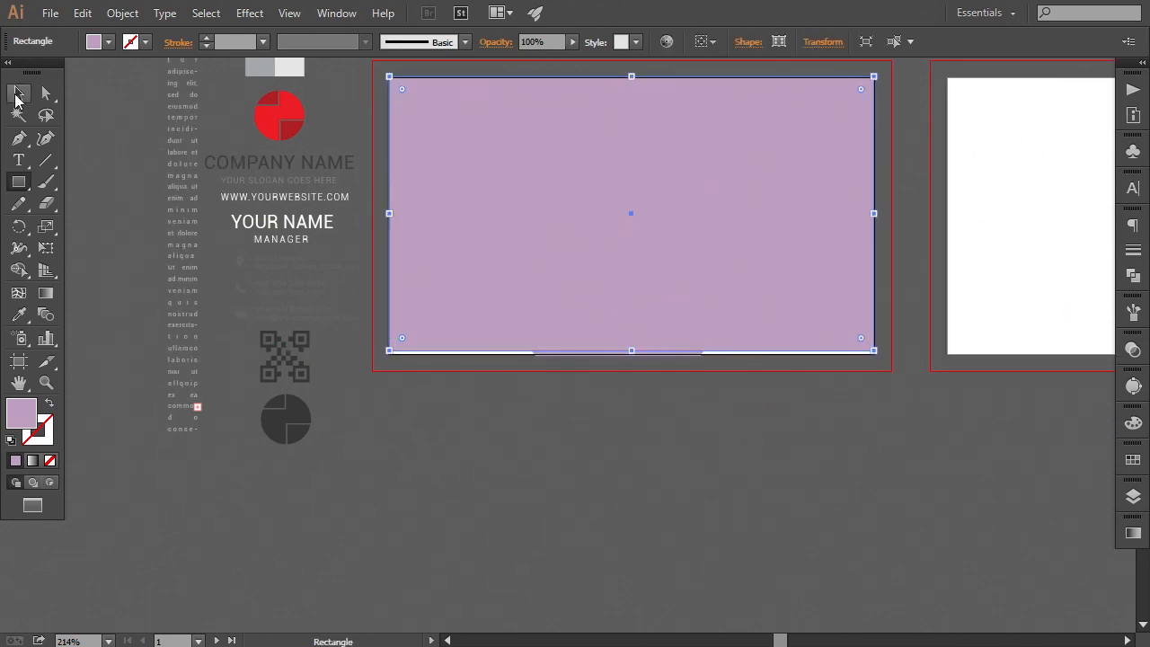
click(17, 95)
key(ctrl+plus)
key(ctrl+plus)
key(ctrl+plus)
key(ctrl+plus)
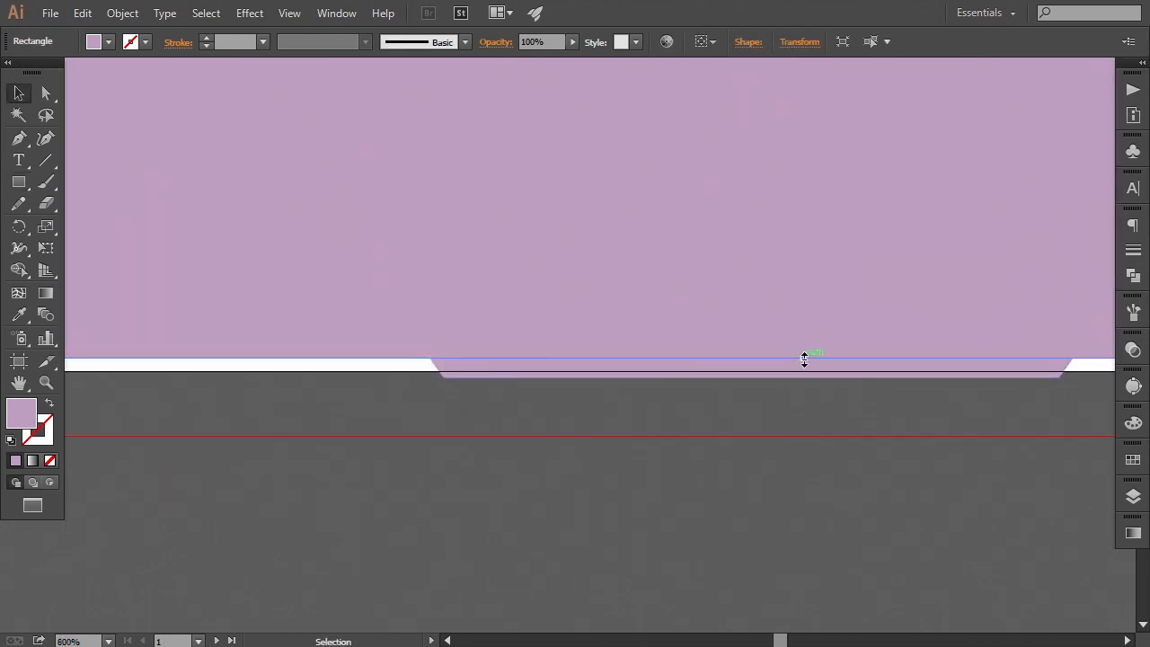
drag(804, 359, 803, 375)
key(ctrl+minus)
key(ctrl+minus)
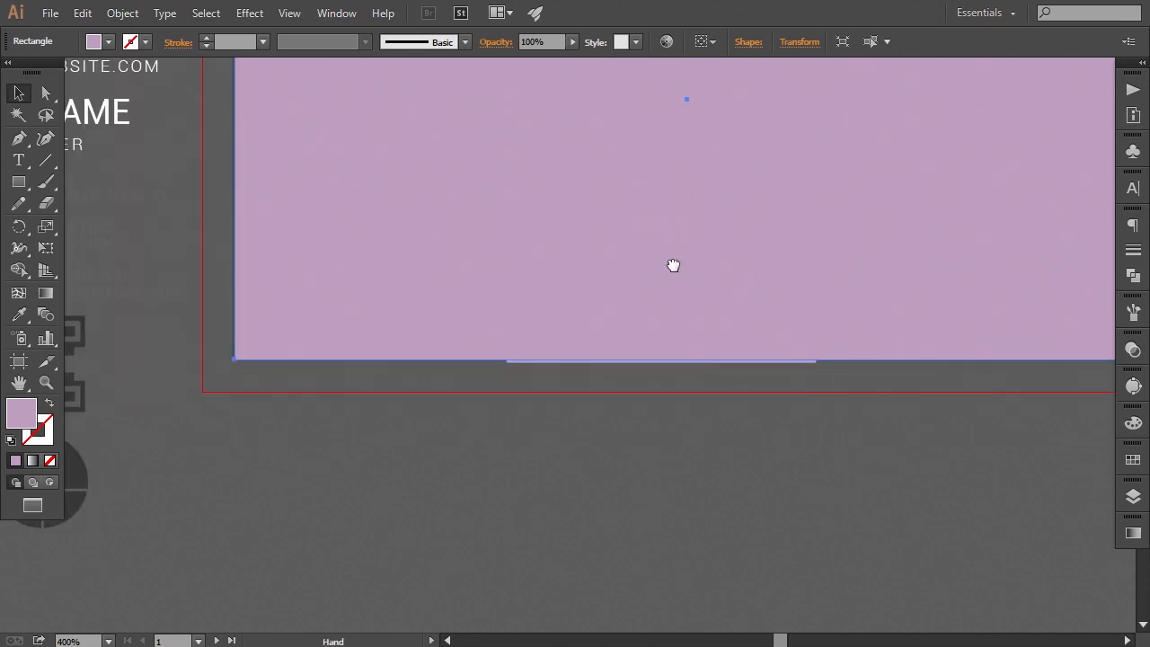
Adjust the background rectangle's upper side to match the artboard's top edge.
scroll(674, 265, up, 5)
key(ctrl+plus)
key(ctrl+plus)
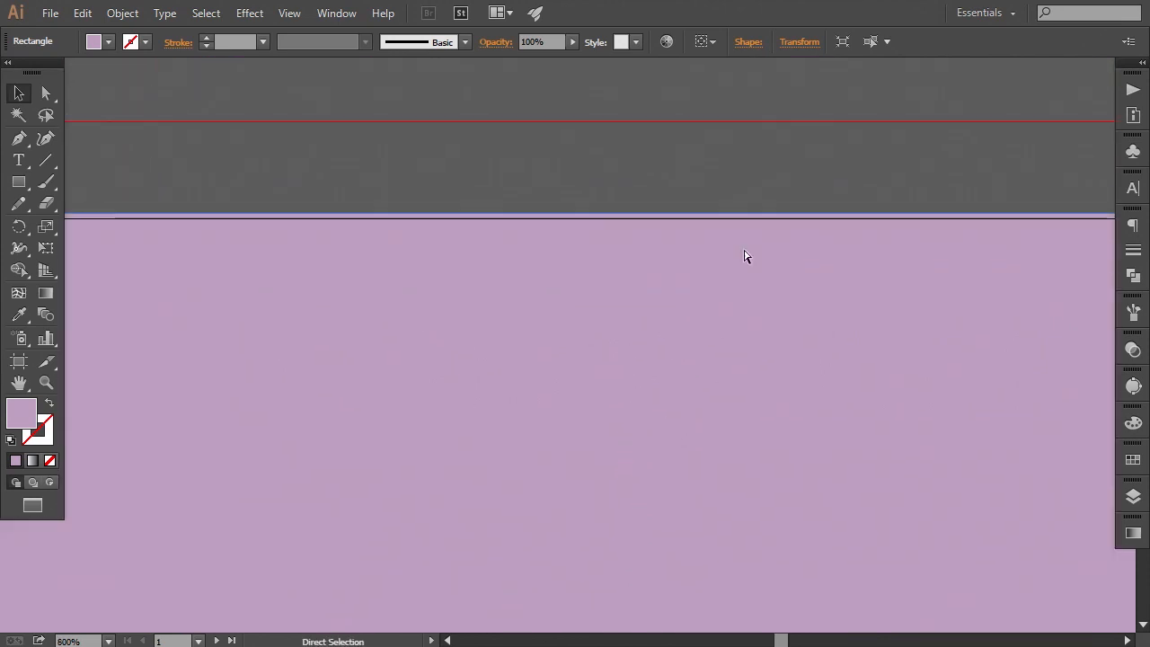
key(ctrl+plus)
key(ctrl+plus)
drag(852, 163, 852, 167)
key(ctrl+minus)
key(ctrl+minus)
scroll(649, 257, down, 5)
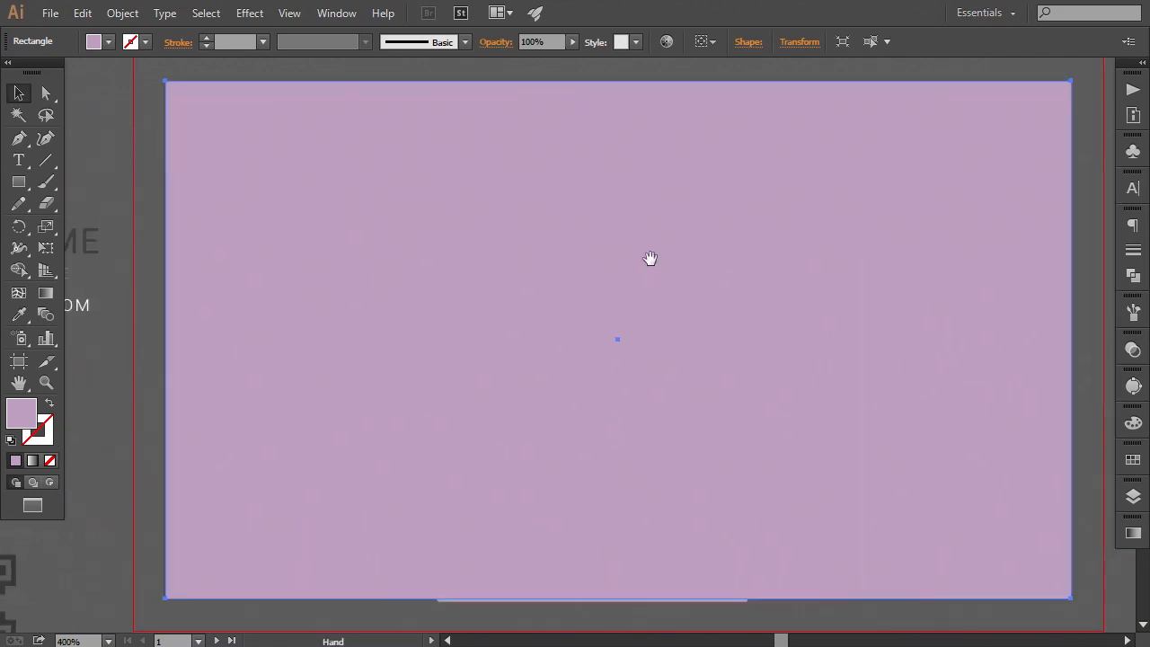
Fill the background rectangle with white #ffffff and send it to the back behind the purple shape.
double_click(26, 409)
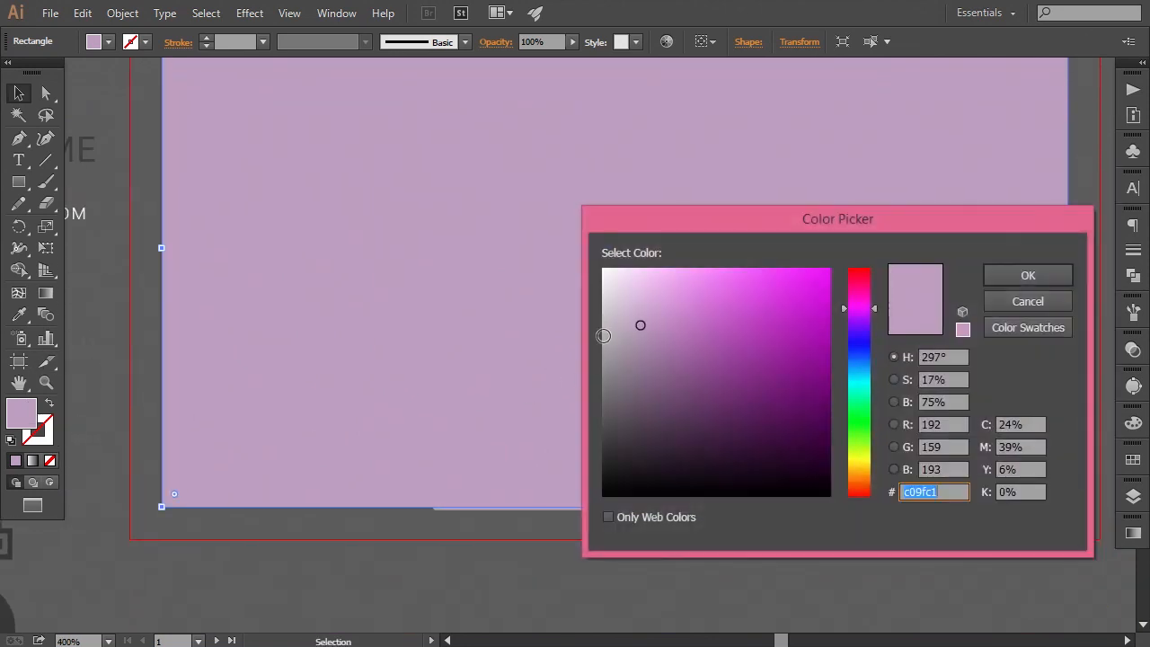
drag(608, 274, 594, 255)
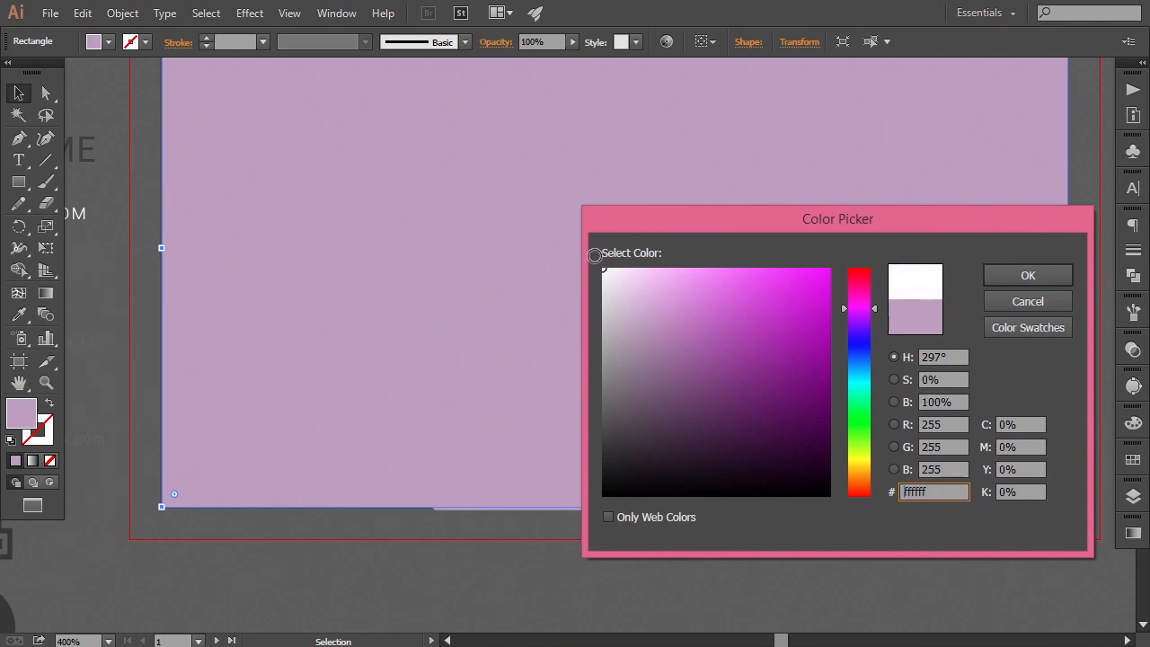
click(988, 280)
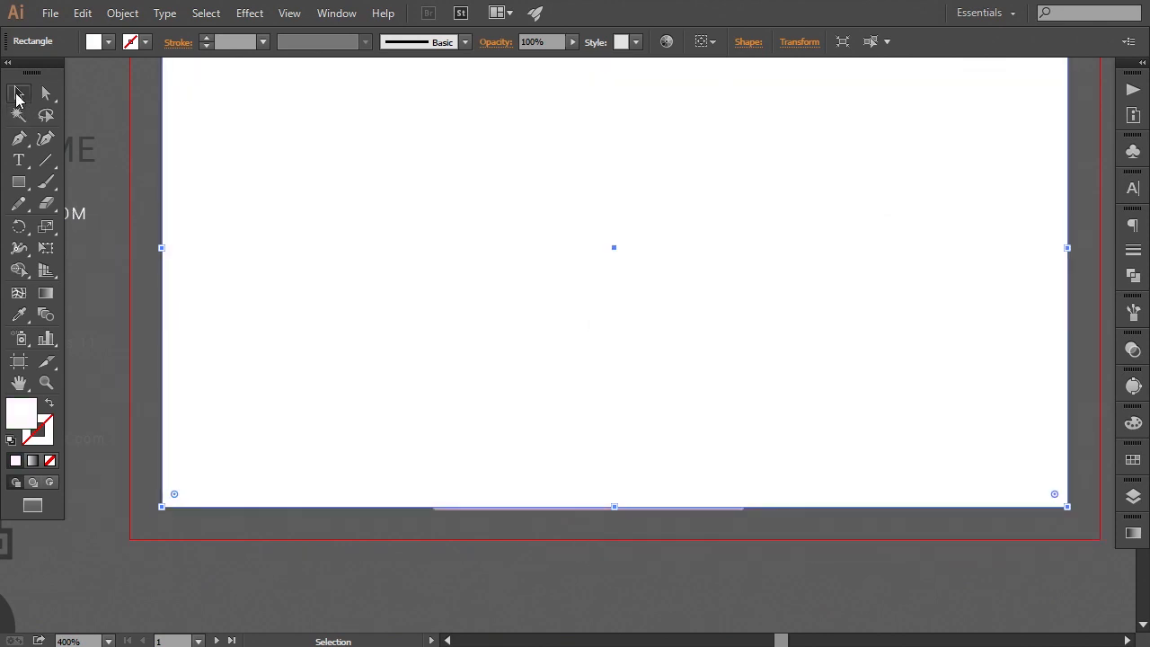
right_click(295, 274)
mouse_move(475, 533)
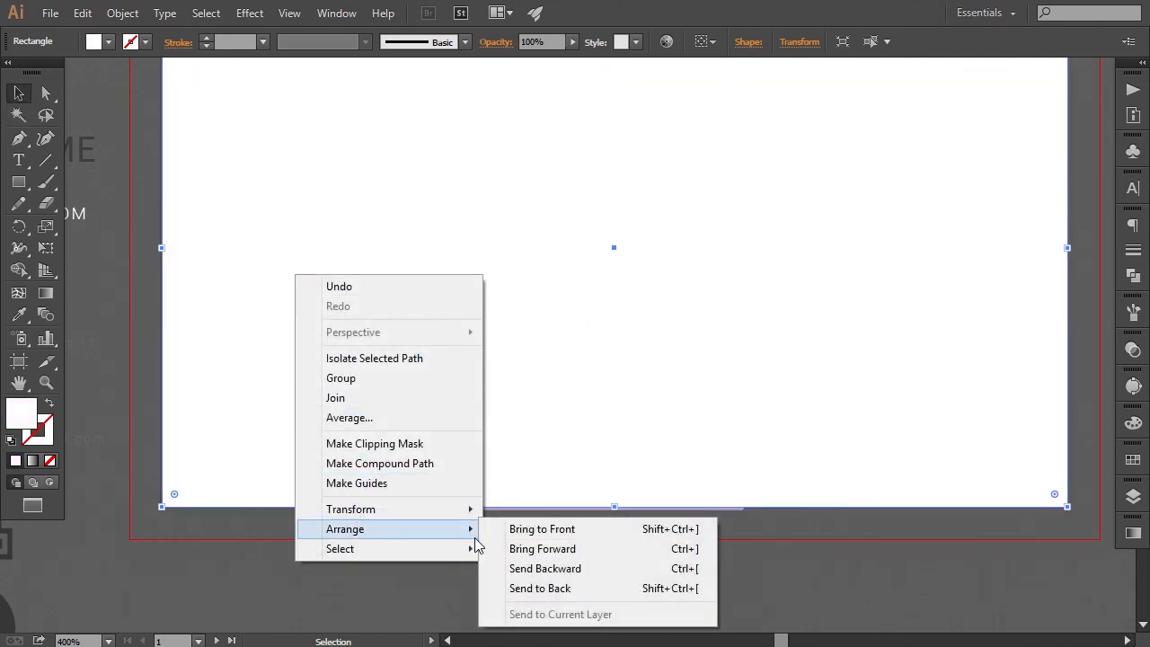
click(519, 589)
click(709, 564)
click(853, 467)
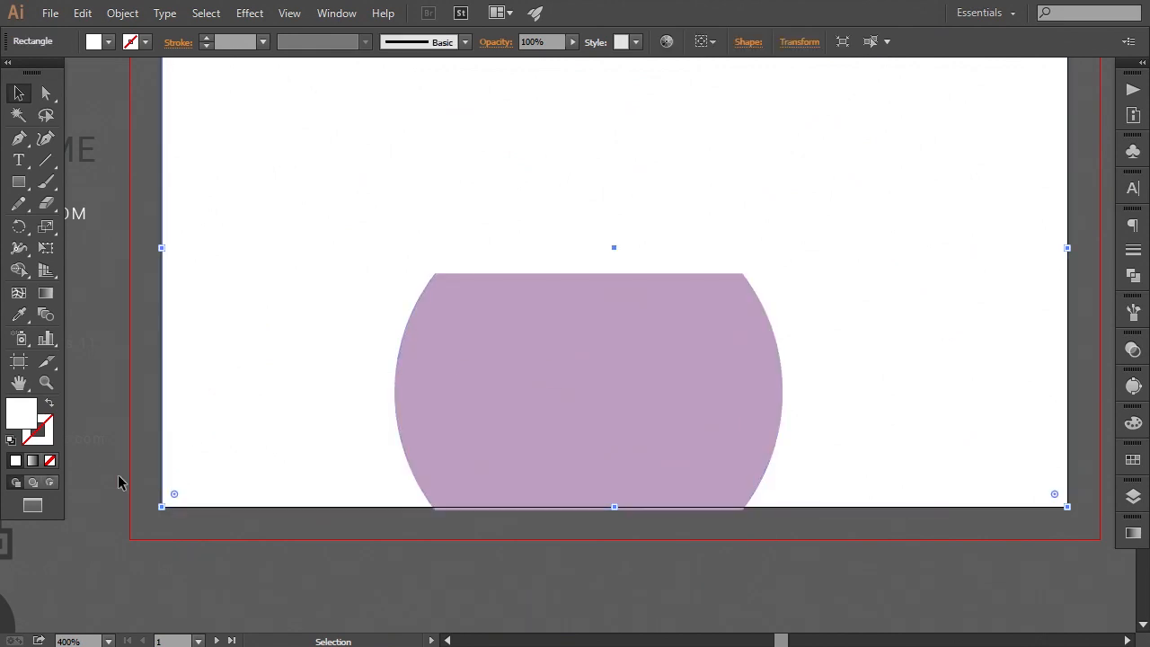
Show the rulers and place a vertical guide through the horizontal centre of the first artboard.
click(288, 13)
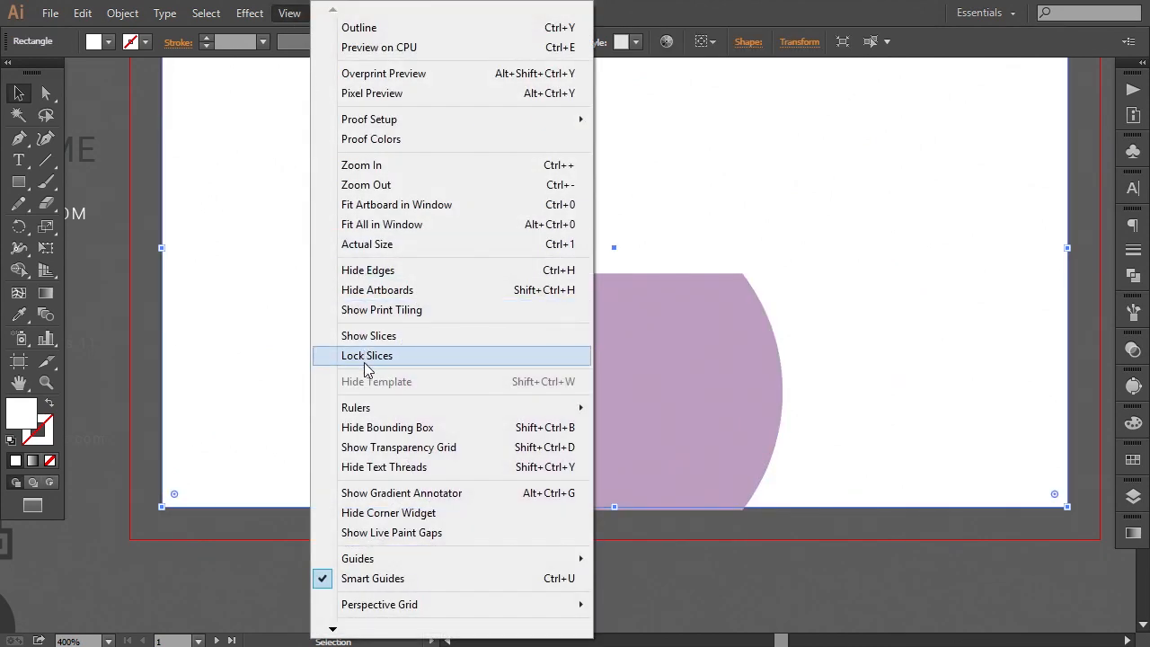
mouse_move(364, 408)
click(616, 415)
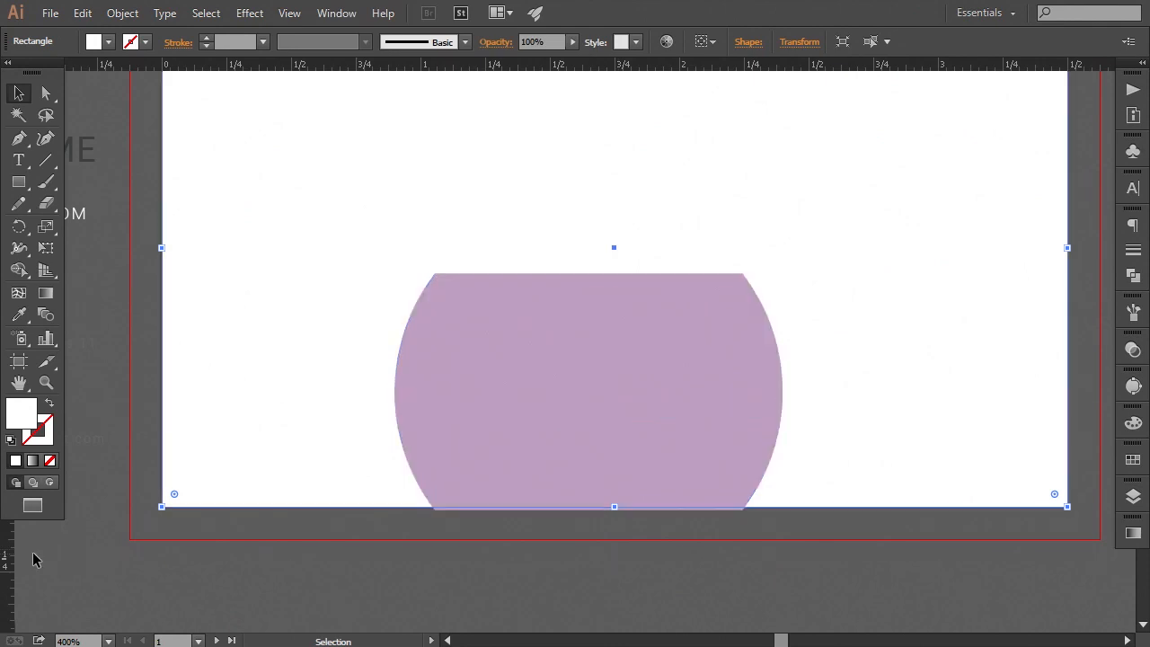
drag(4, 545, 612, 486)
Nudge the purple shape up so its base sits exactly on the artboard's bottom edge.
click(655, 478)
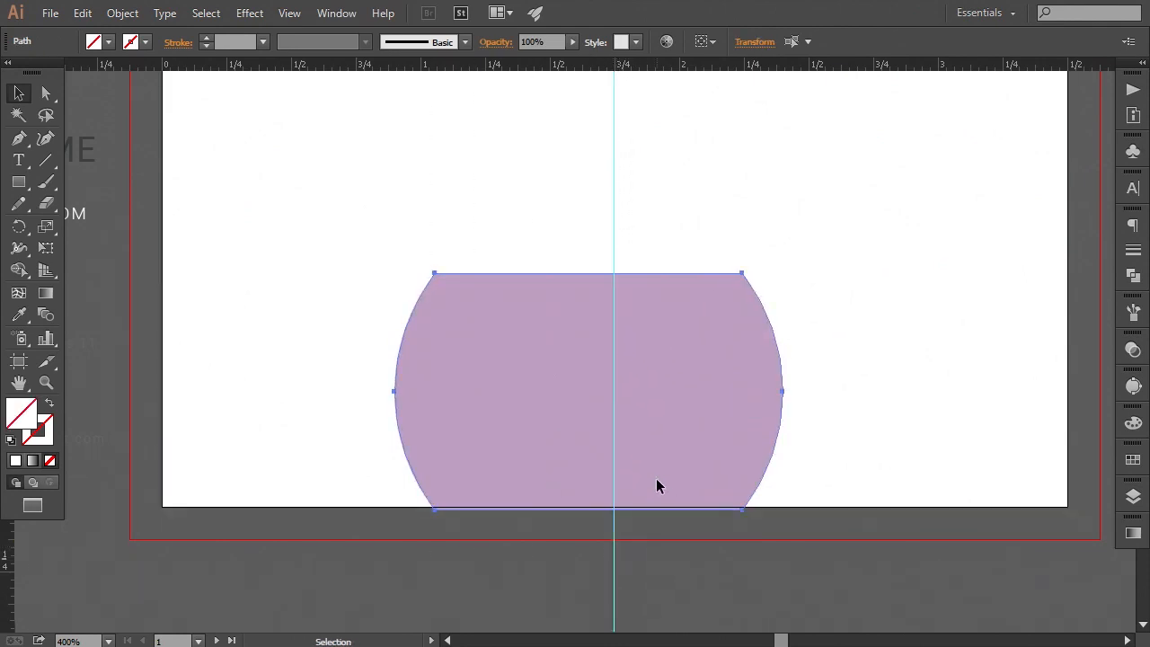
click(703, 564)
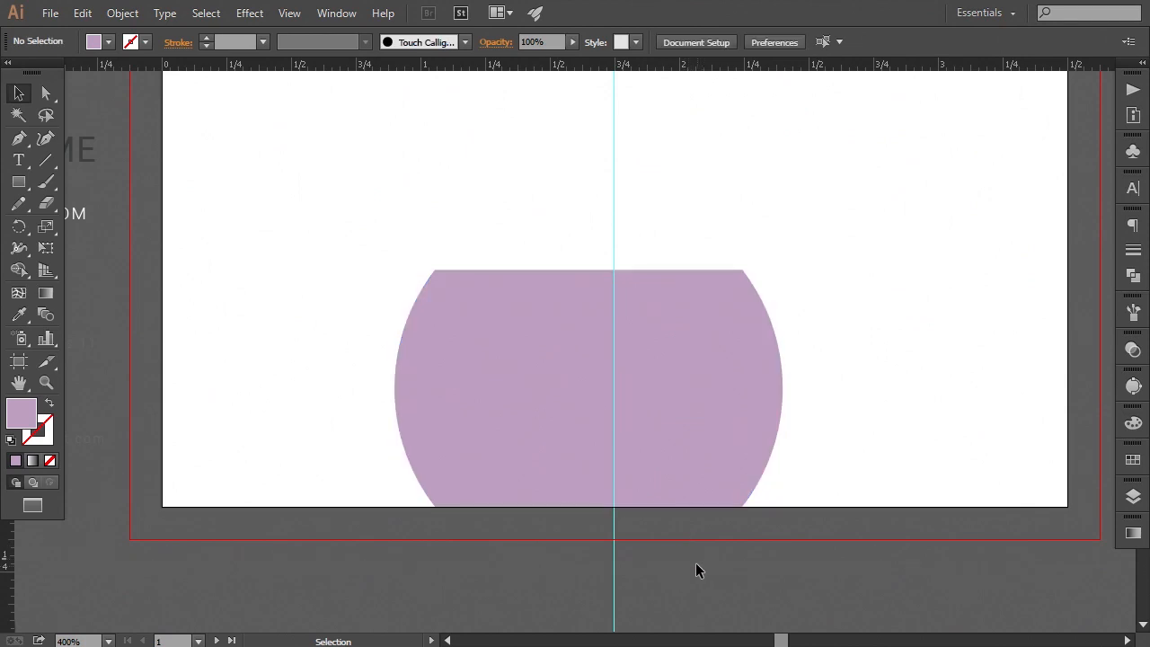
drag(695, 560, 681, 452)
key(ctrl+equal)
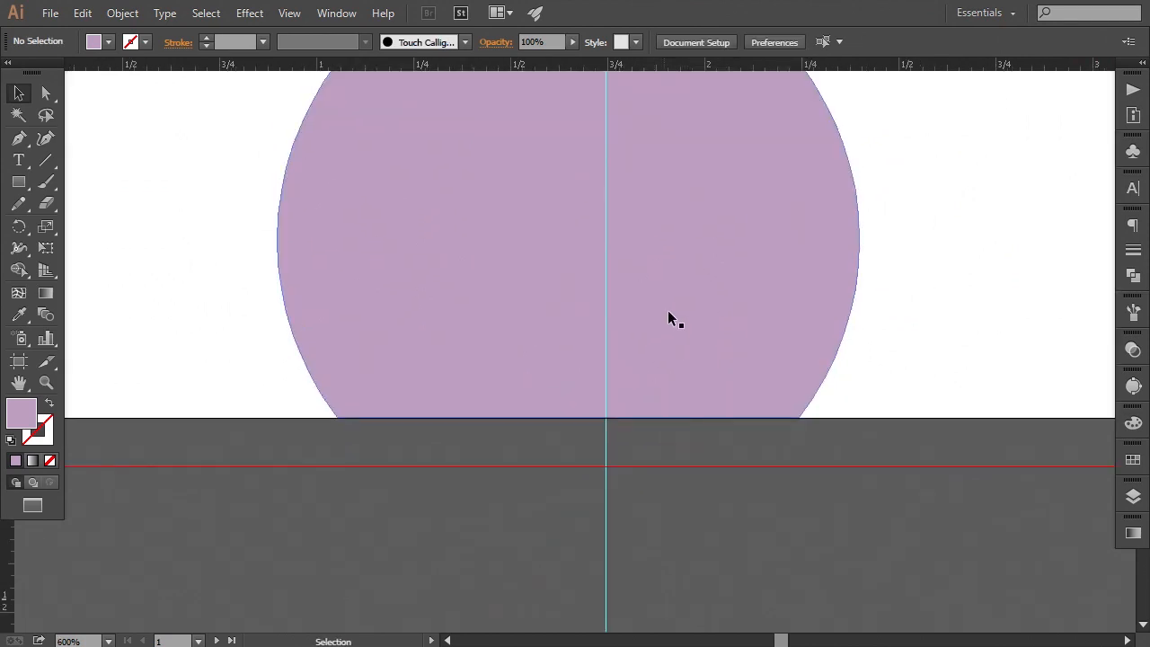
Move the purple shape horizontally so it is centred on the vertical guide with its base on the artboard's bottom edge.
drag(667, 270, 702, 396)
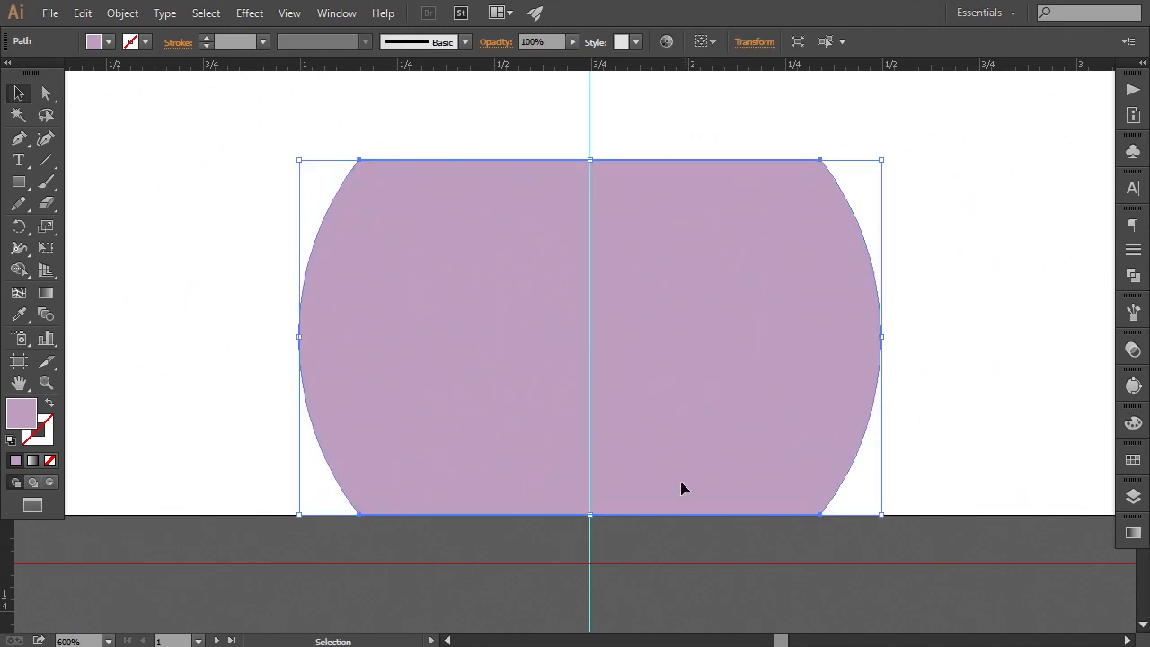
click(649, 575)
key(ctrl+minus)
key(ctrl+minus)
key(ctrl+minus)
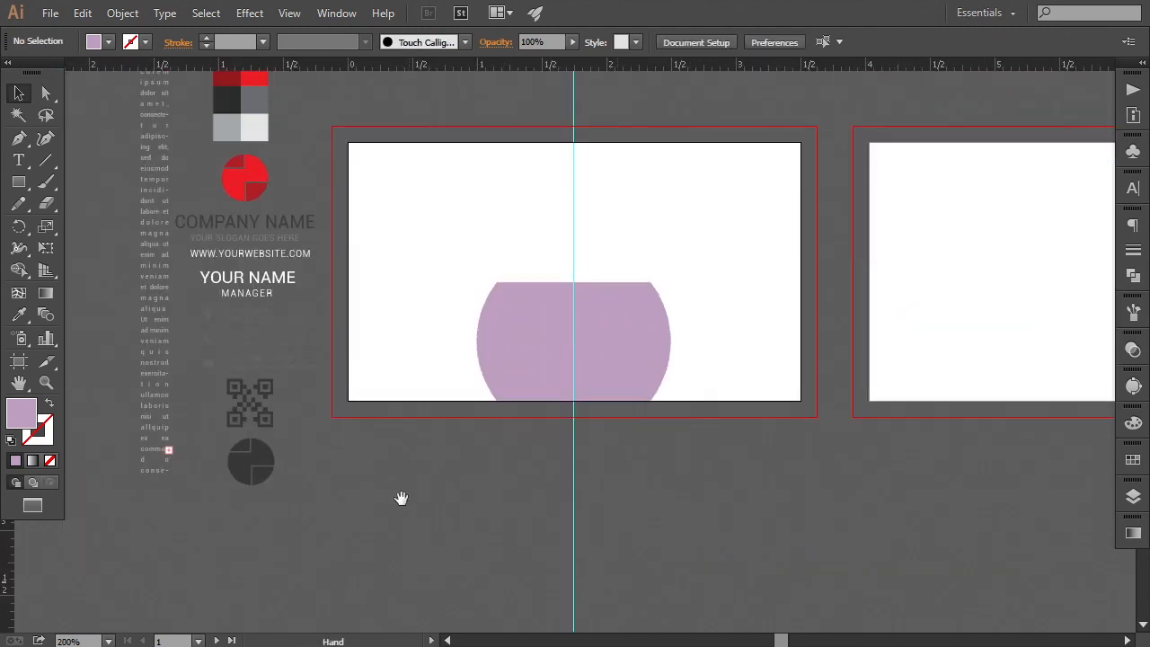
drag(401, 498, 464, 560)
Fill the purple shape with the light grey sampled from the colour swatches beside the artboard.
click(581, 398)
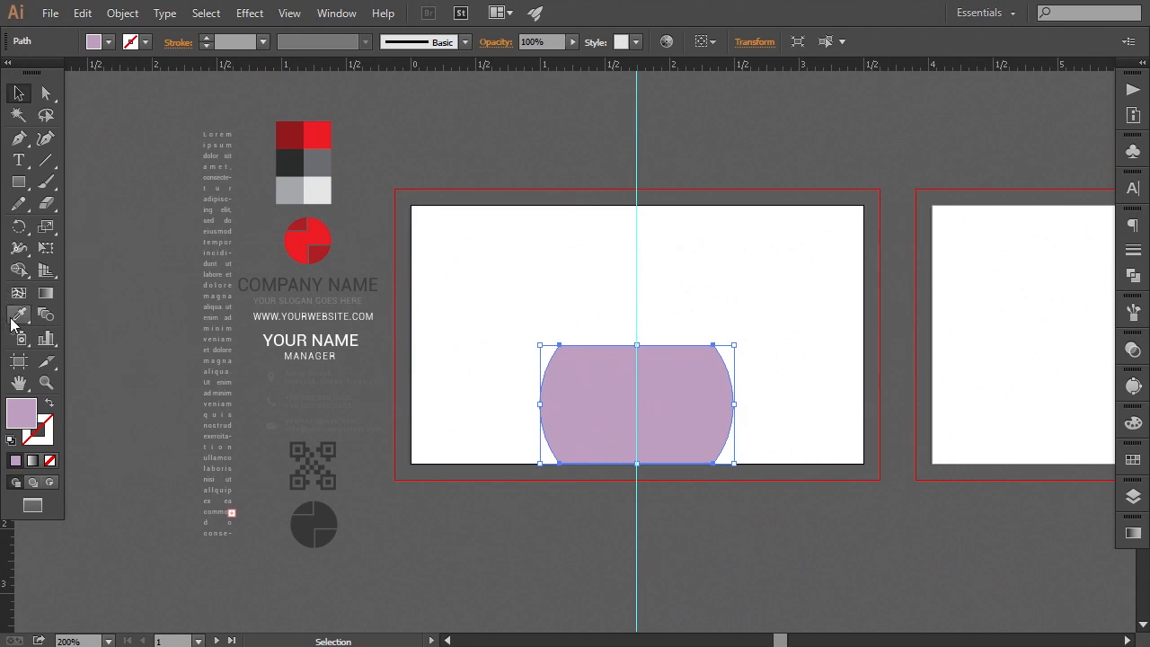
click(14, 318)
click(325, 190)
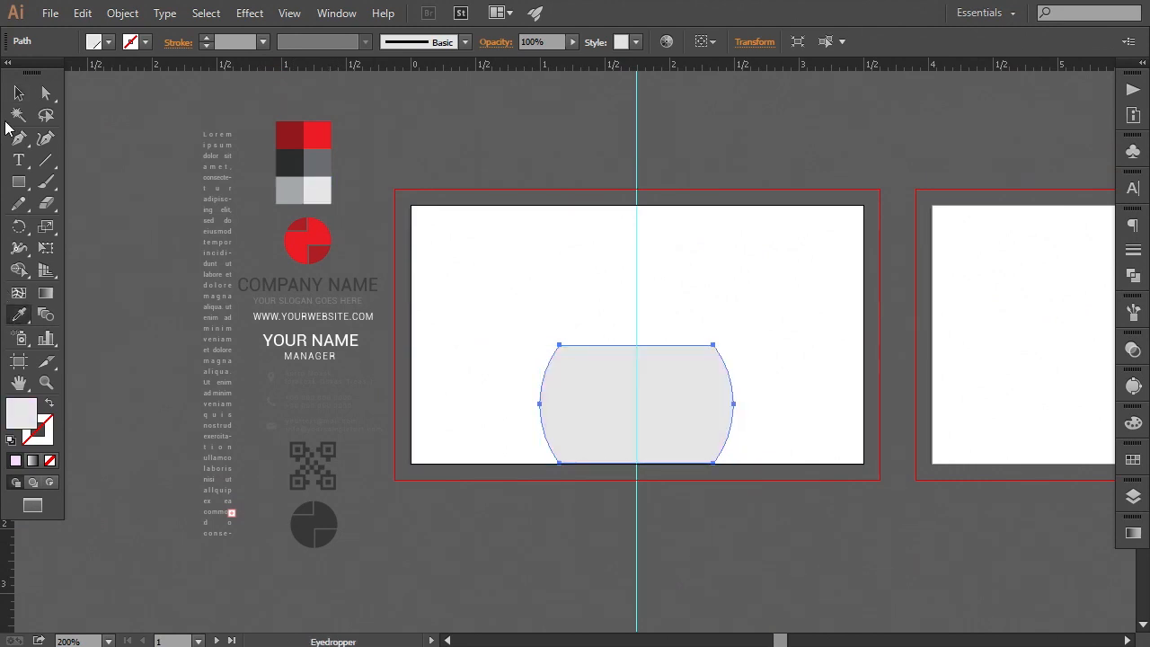
click(18, 93)
click(509, 220)
key(ctrl+equal)
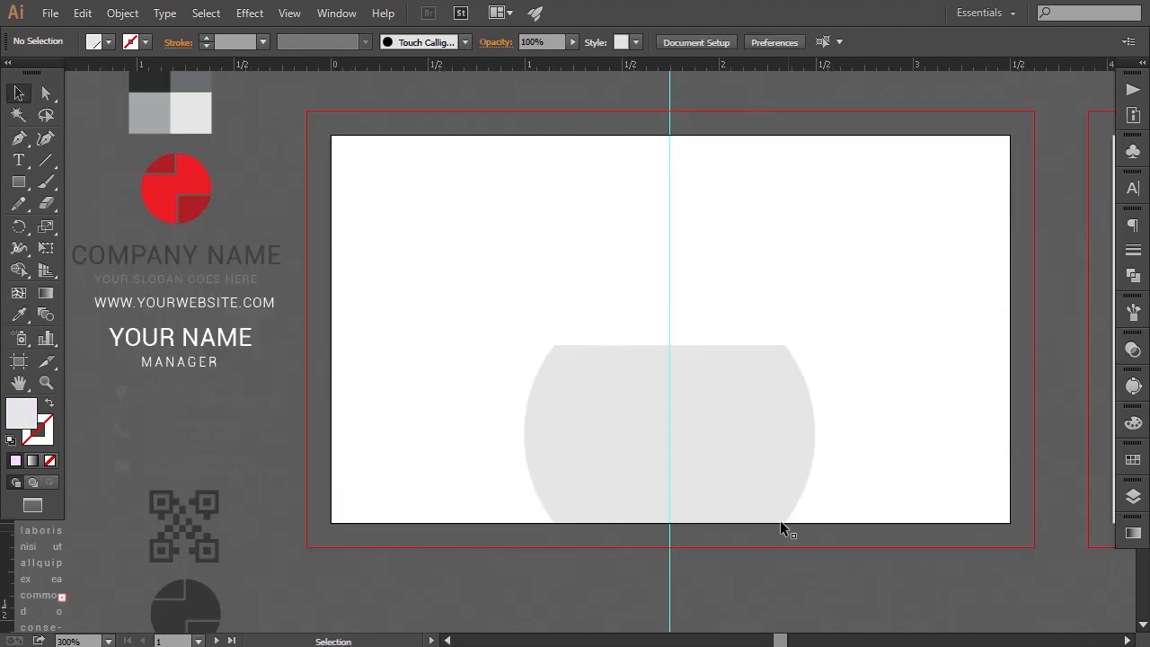
Copy the light grey shape towards the artboard's left side and fill the copy with the sampled medium grey swatch.
click(751, 467)
drag(751, 467, 587, 487)
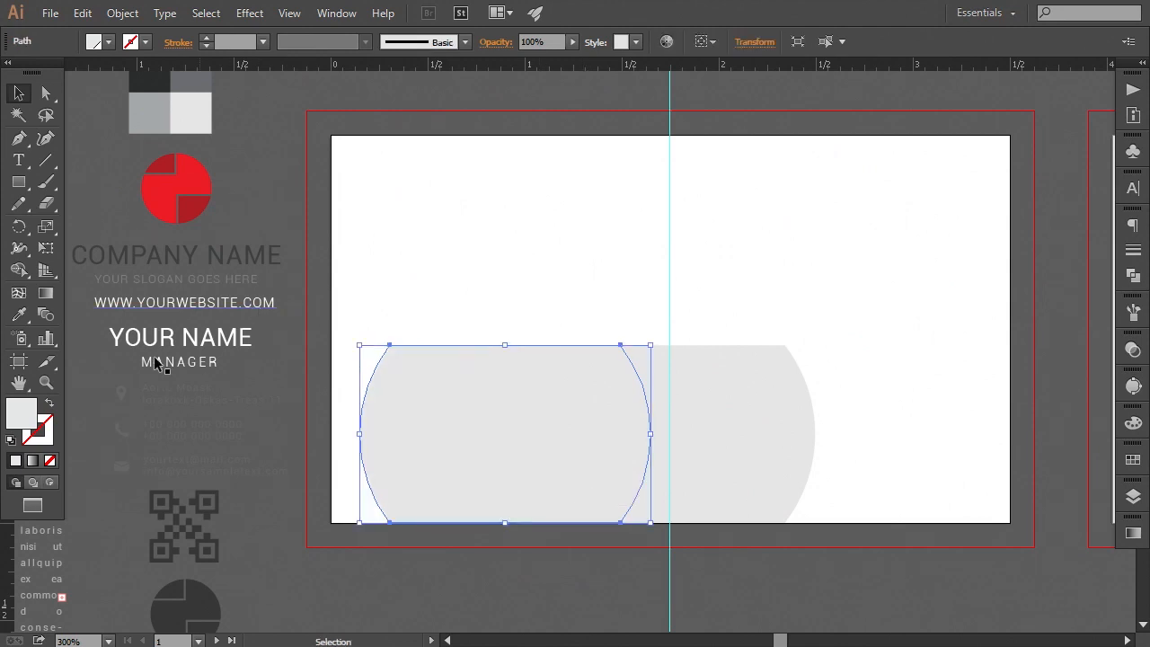
click(18, 315)
click(148, 116)
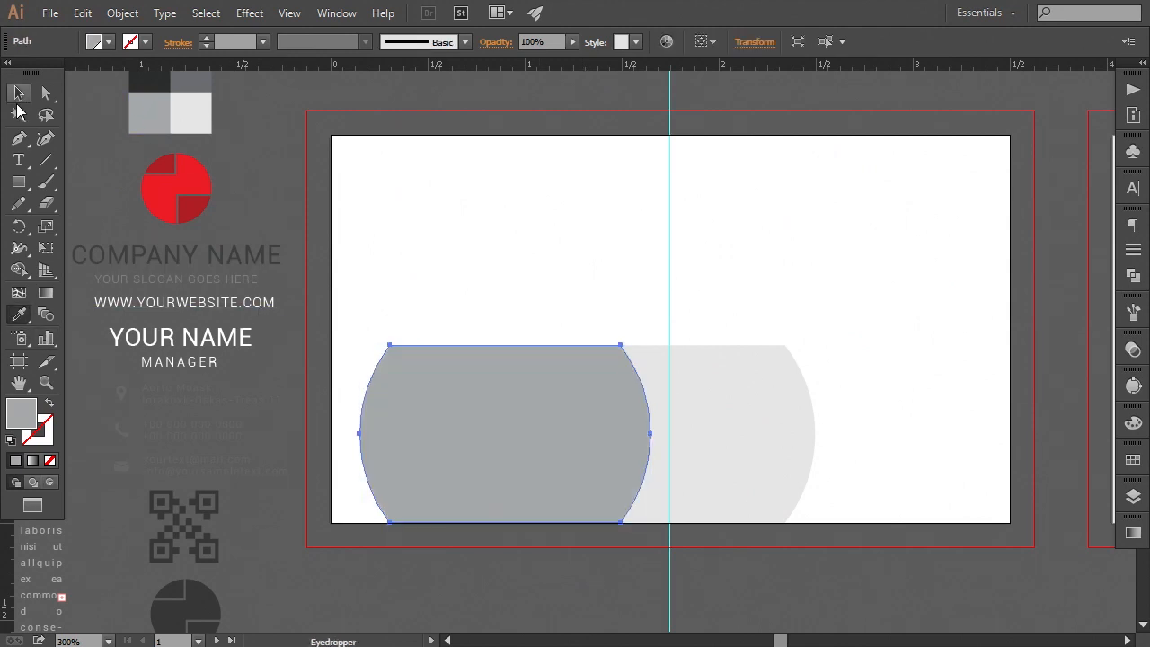
click(19, 94)
Copy the medium grey shape to the artboard's right side and nudge both grey shapes left to centre them on the guide.
drag(523, 474, 854, 482)
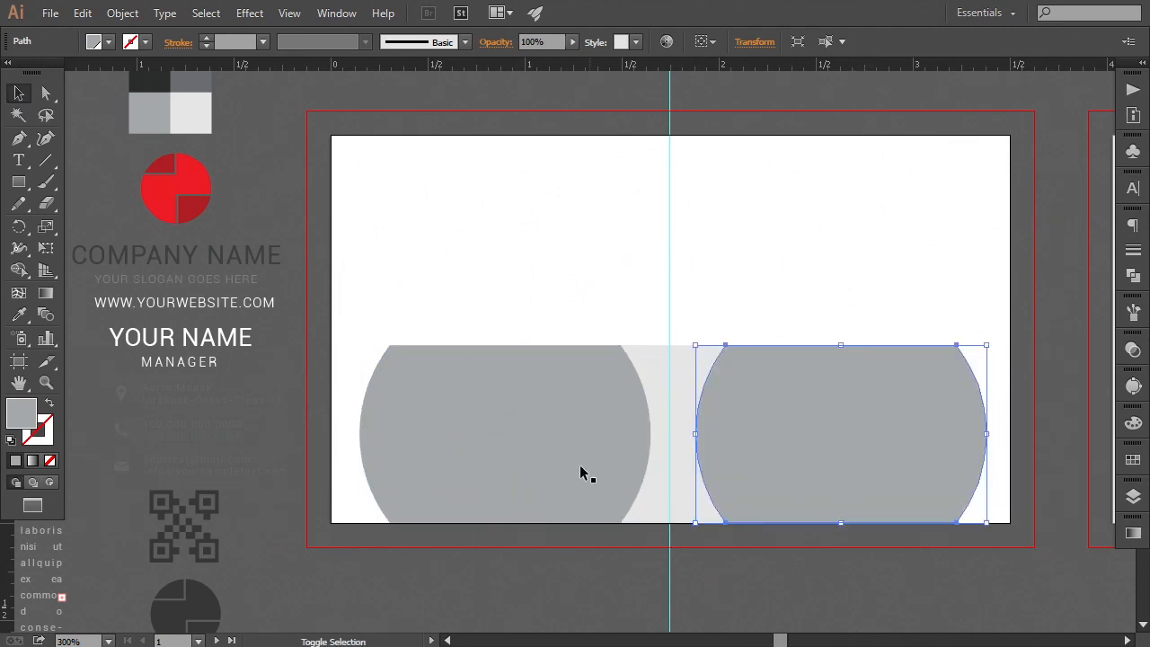
shift+click(580, 473)
key(Left)
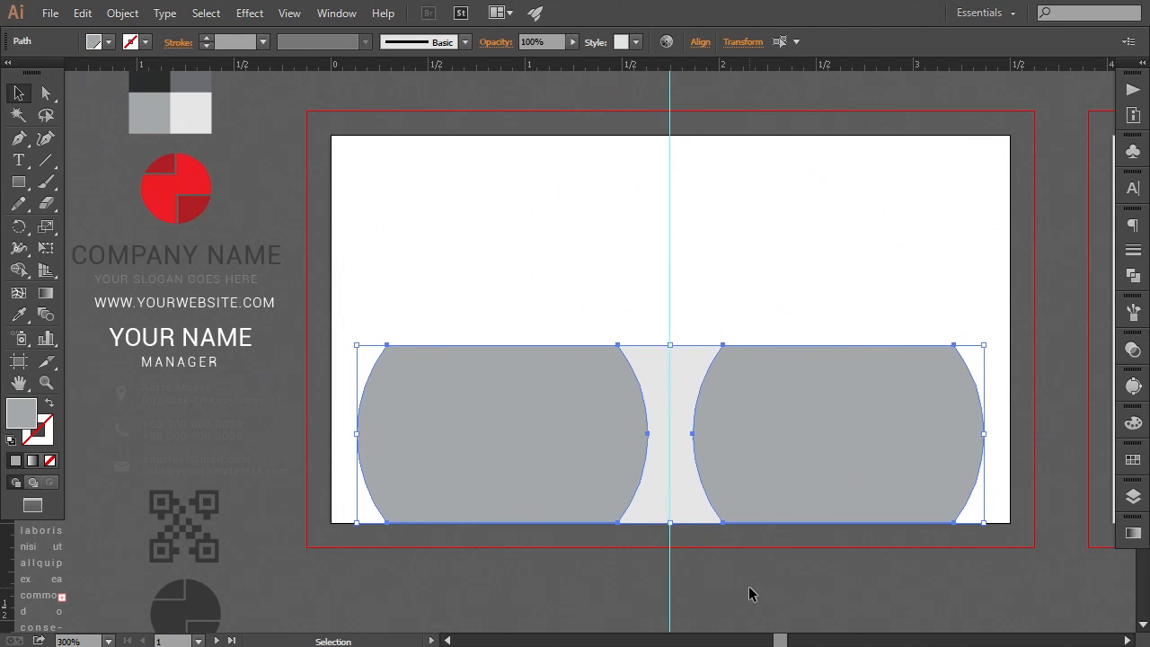
click(745, 582)
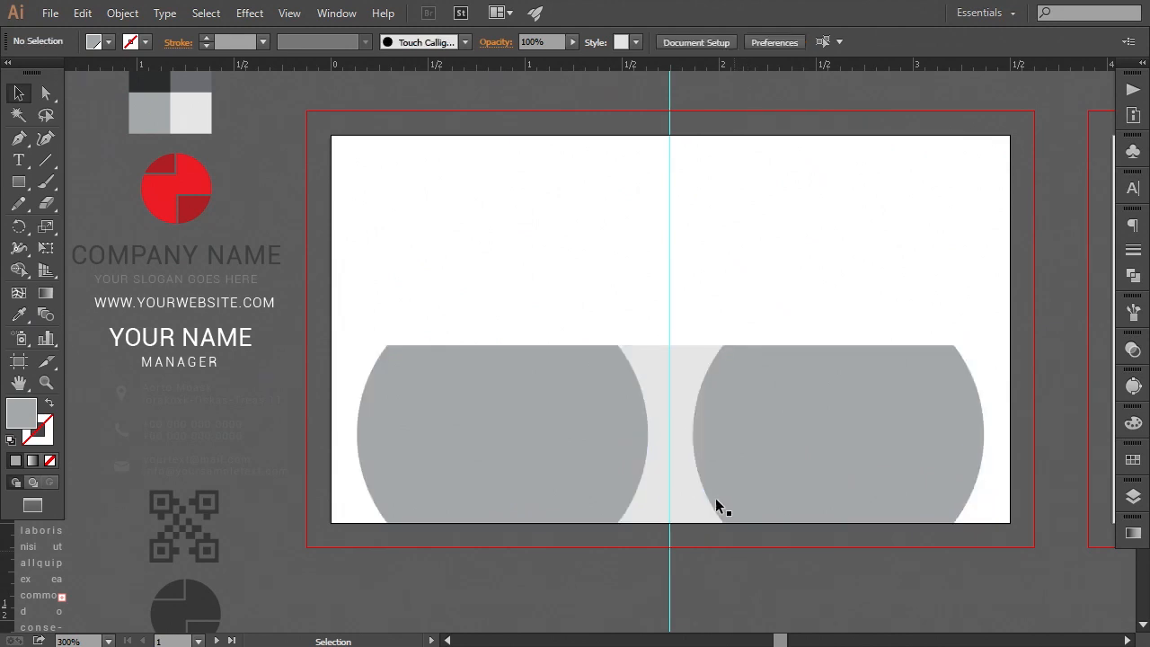
Bring the light grey centre shape to the front of the two medium grey shapes.
right_click(689, 366)
mouse_move(821, 341)
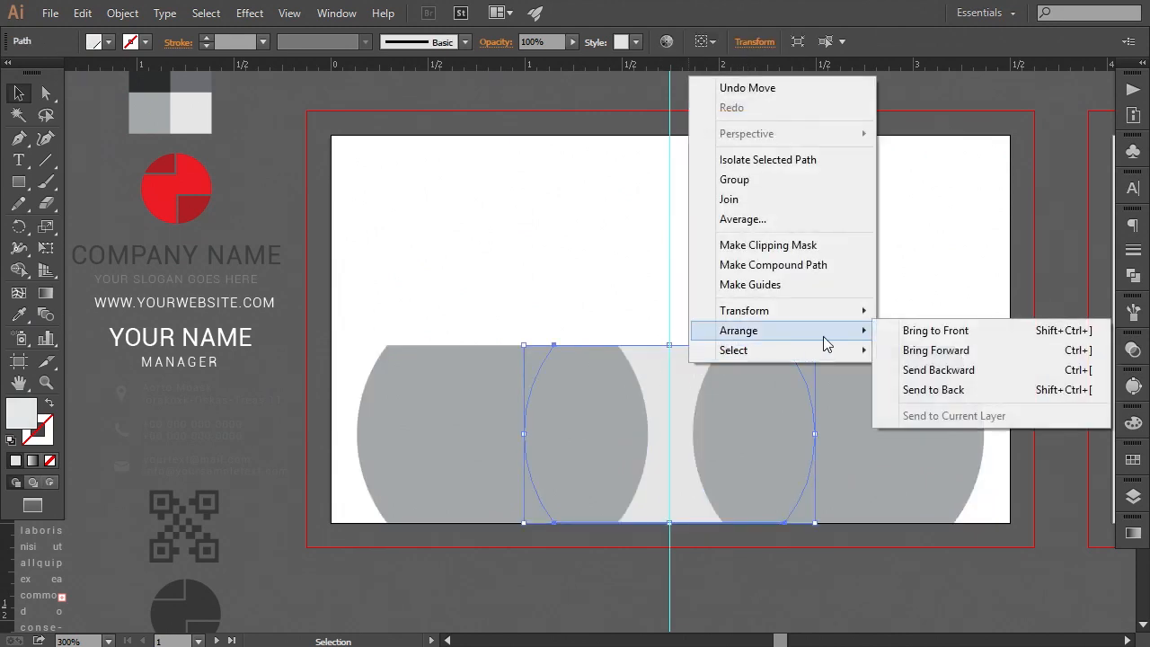
click(908, 331)
click(753, 575)
drag(747, 576, 741, 565)
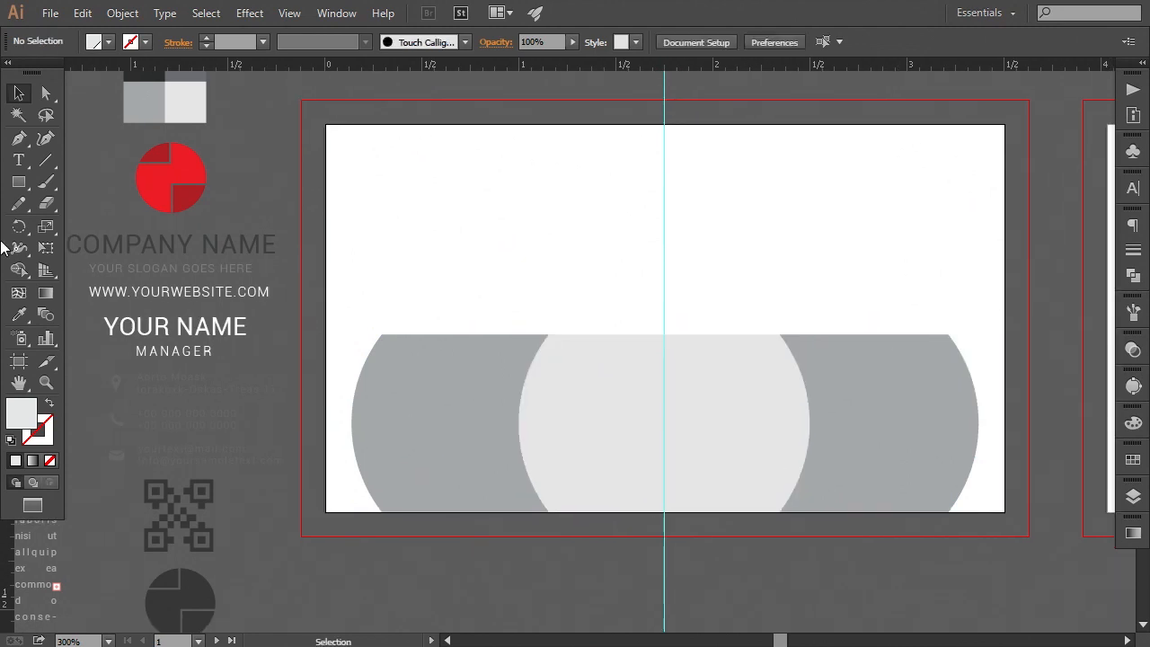
Draw a full-width rectangle over the three round-sided shapes and align its upper edge with their tops.
click(19, 181)
drag(325, 336, 1001, 511)
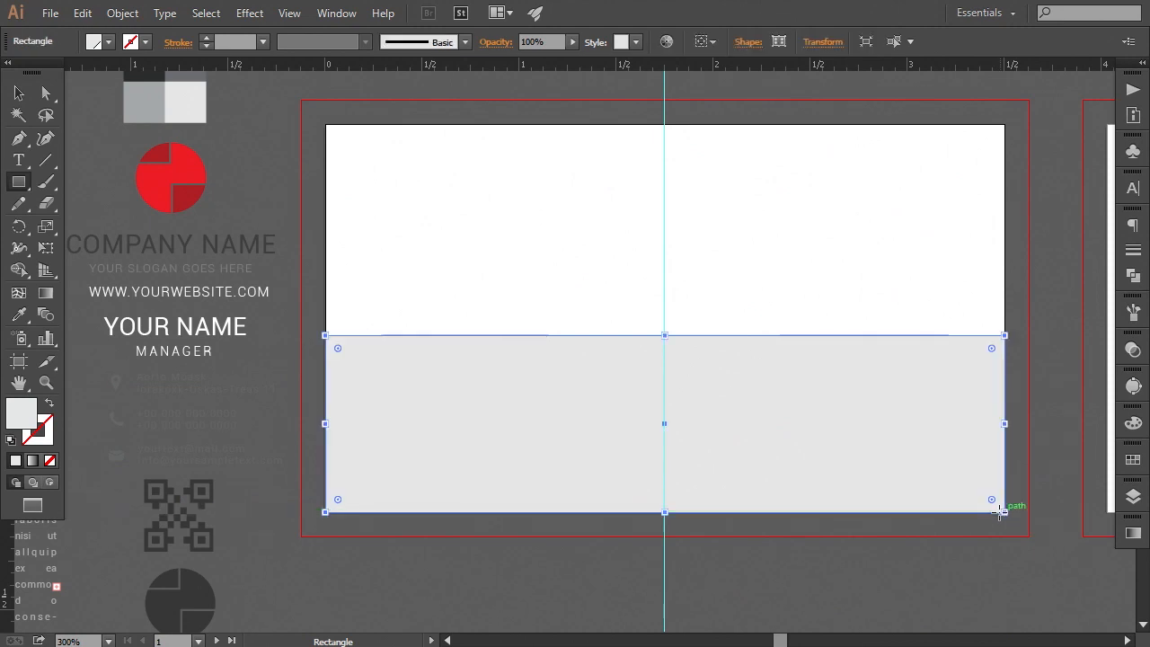
key(ctrl+plus)
key(ctrl+plus)
key(ctrl+plus)
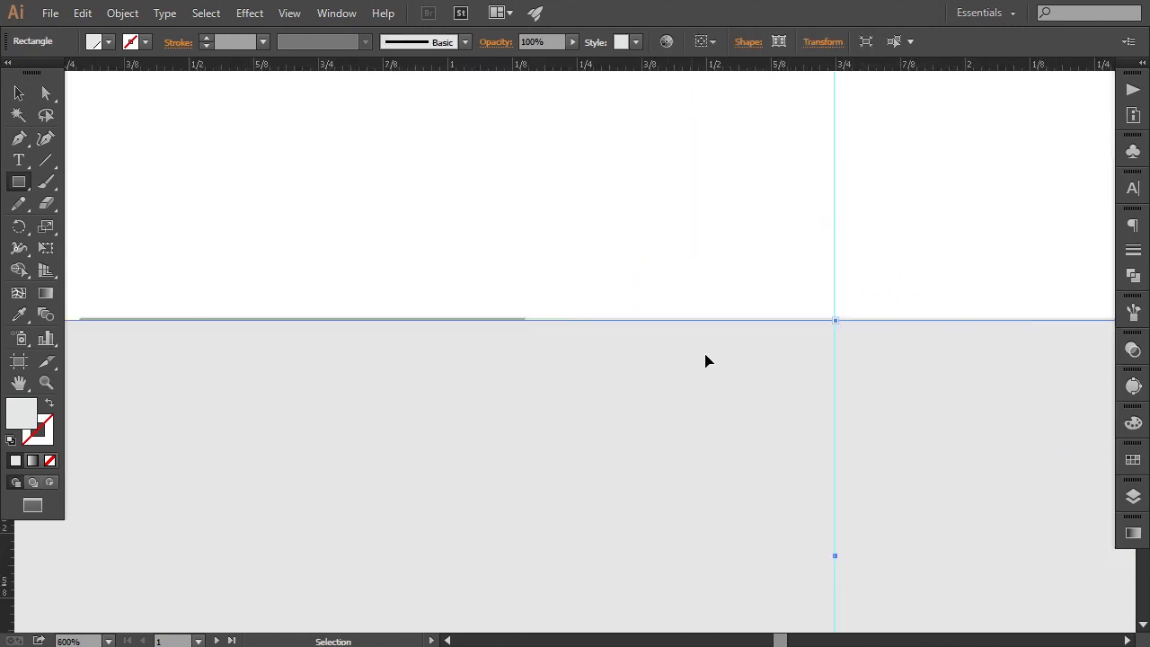
drag(838, 324, 836, 322)
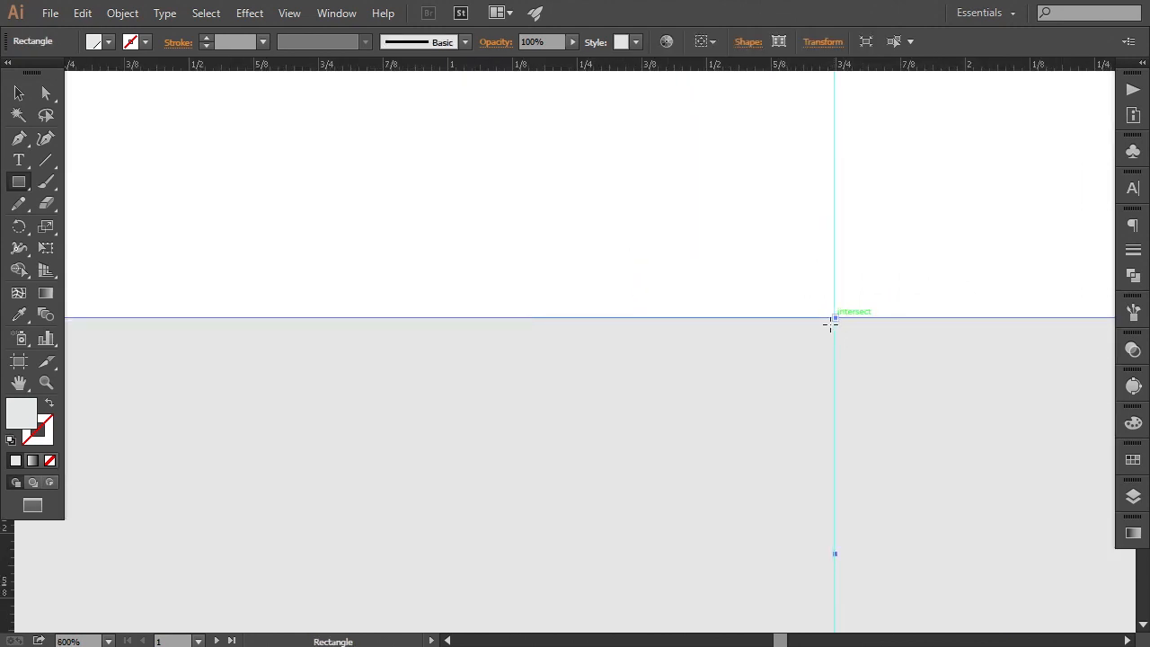
key(ctrl+minus)
key(ctrl+minus)
key(ctrl+minus)
key(ctrl+minus)
Fill the full-width rectangle with the dark slate grey sampled from the colour swatches.
click(18, 316)
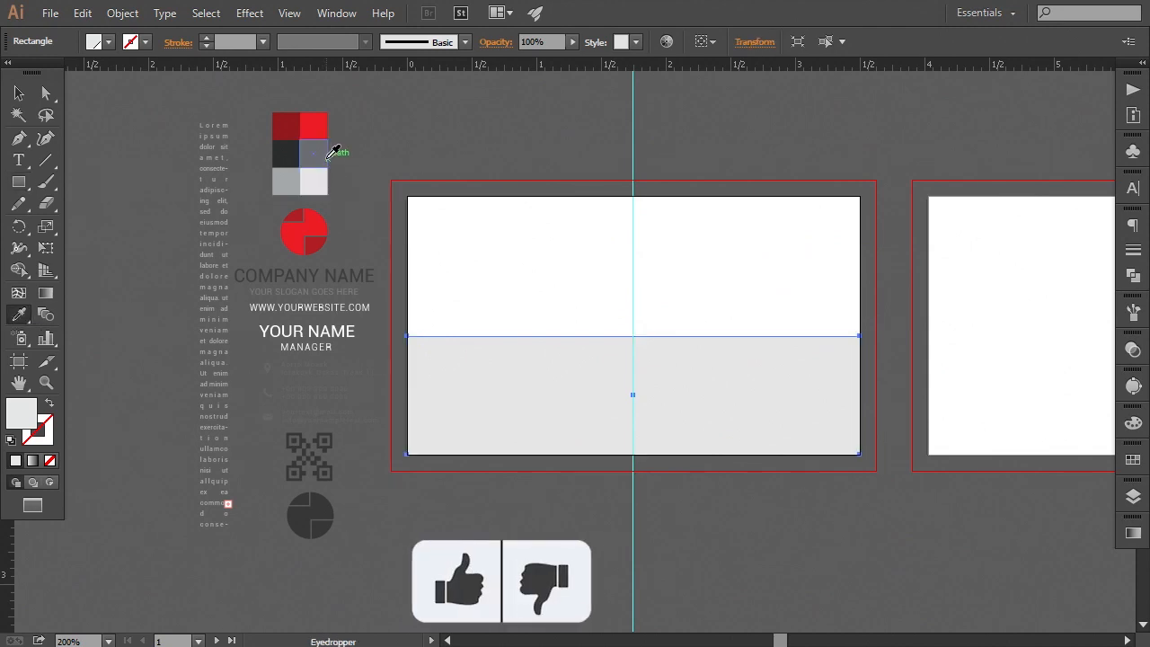
click(319, 159)
click(18, 93)
key(ctrl+plus)
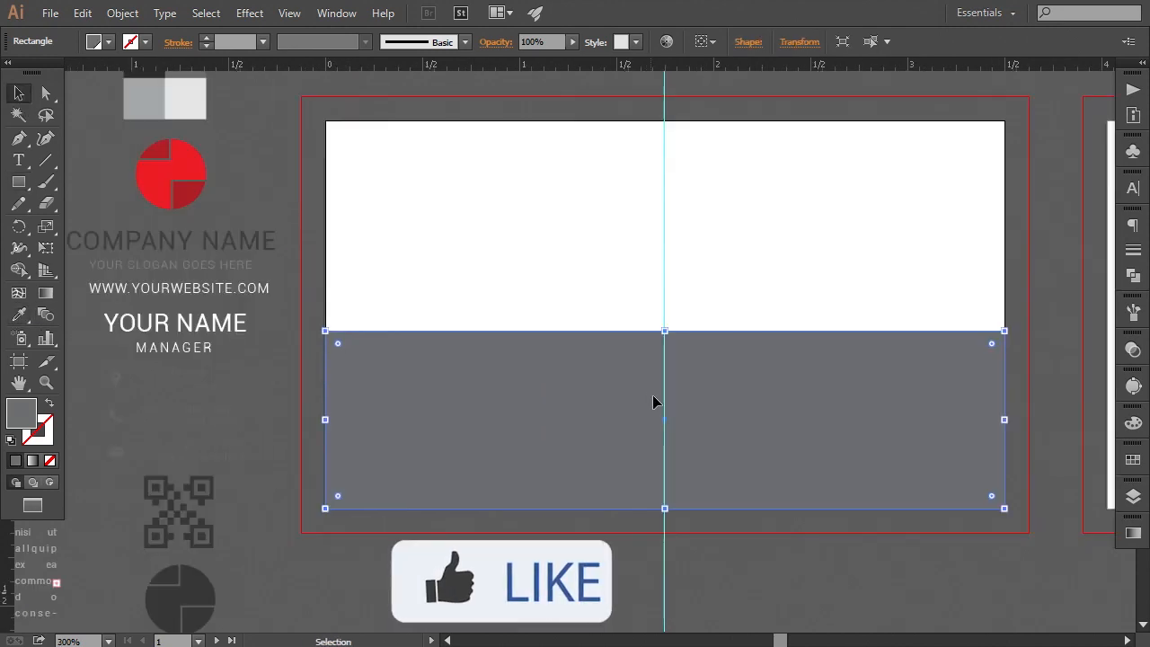
Send the slate grey rectangle and the white background together to the back, behind the round-sided shapes.
shift+click(725, 259)
right_click(725, 259)
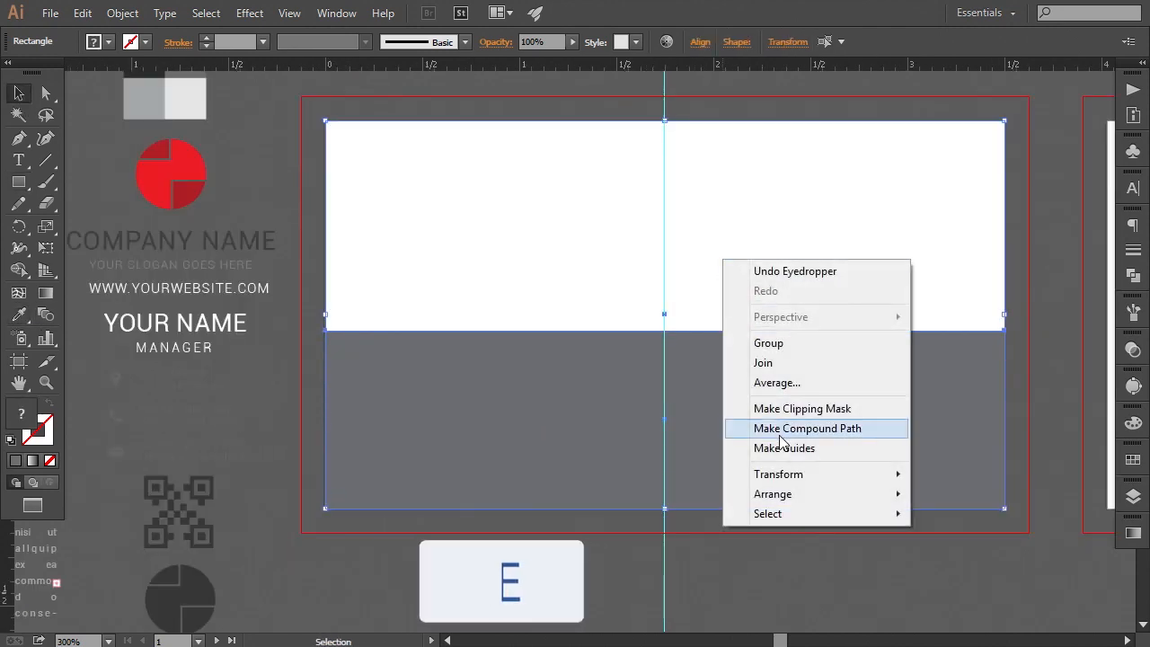
mouse_move(803, 501)
click(953, 553)
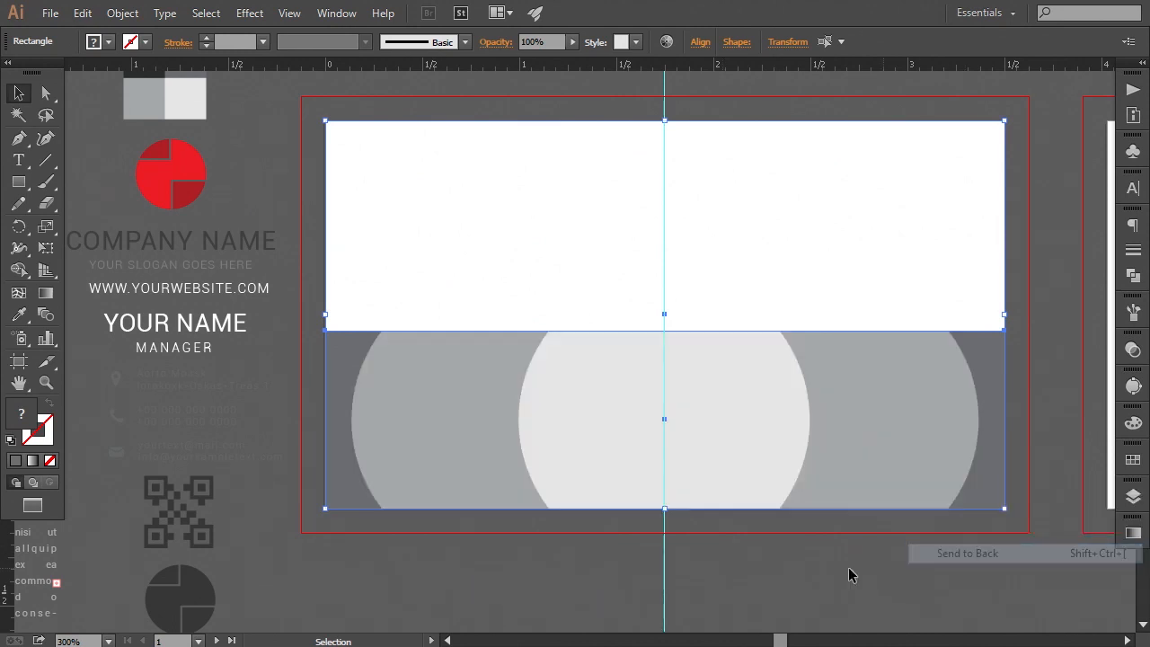
scroll(848, 567, right, 1)
click(781, 584)
drag(781, 584, 765, 569)
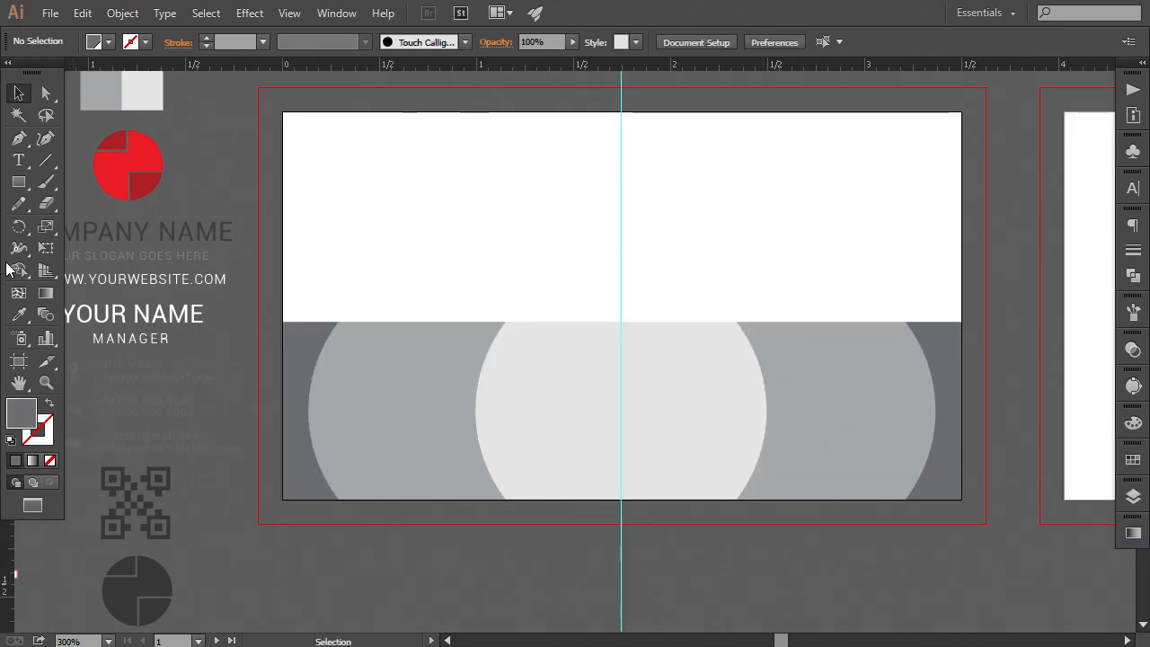
Draw another full-width rectangle covering the lower grey band and fill it with the sampled near-black swatch.
click(19, 182)
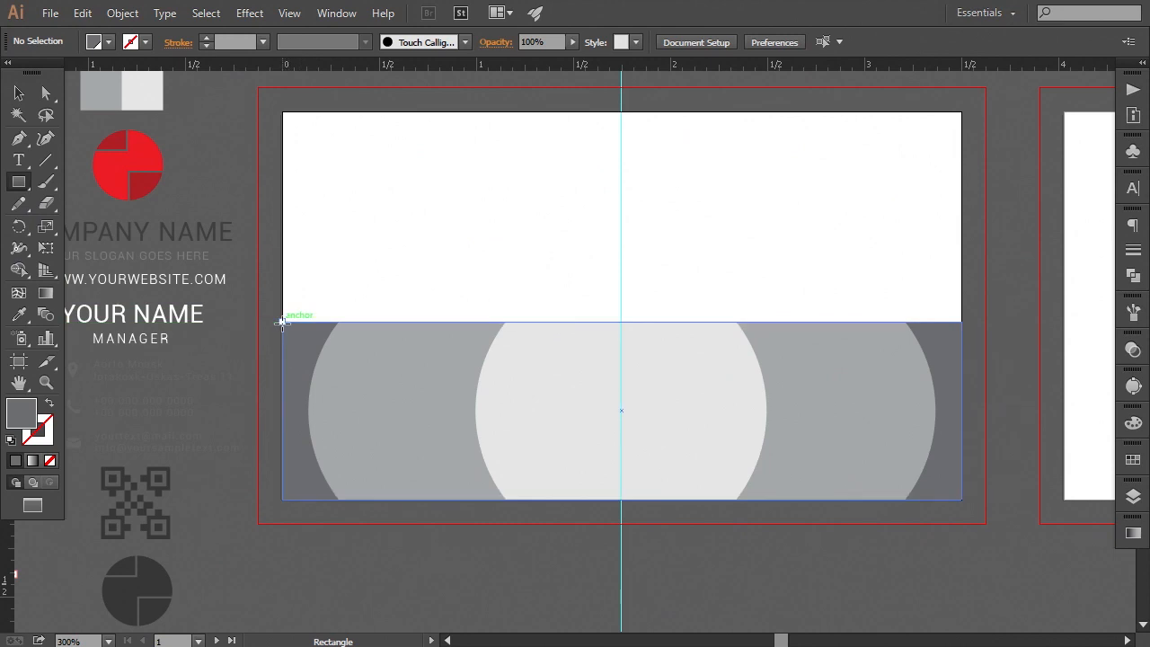
drag(283, 321, 961, 497)
drag(313, 353, 360, 413)
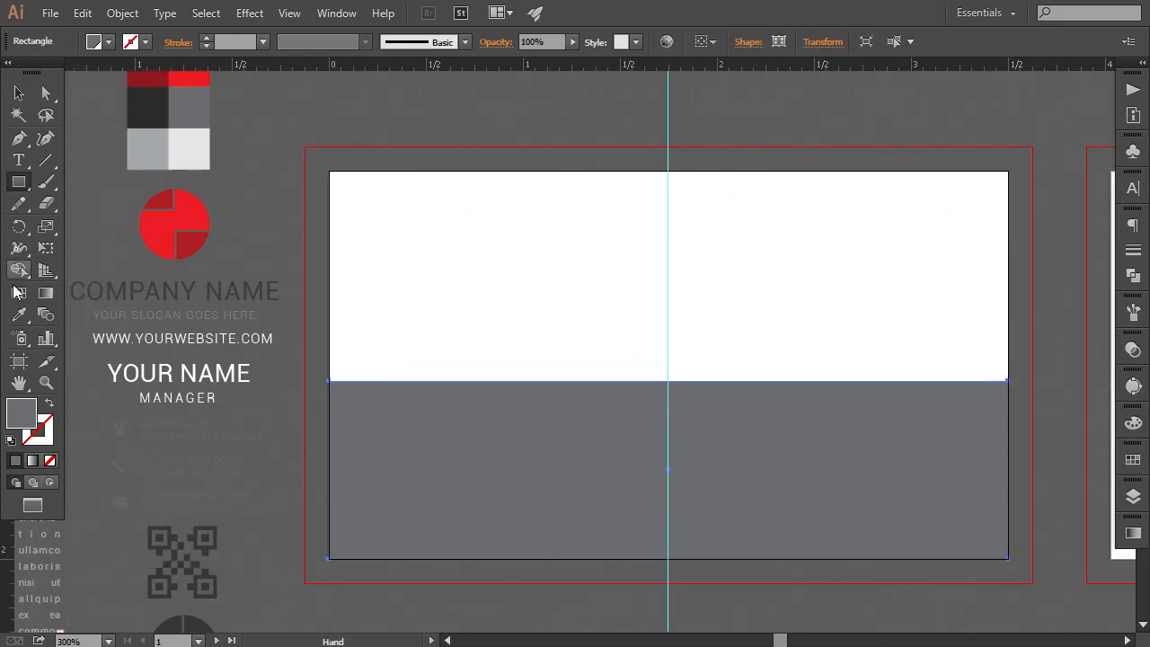
click(17, 319)
click(151, 112)
scroll(693, 411, down, 2)
scroll(692, 411, right, 1)
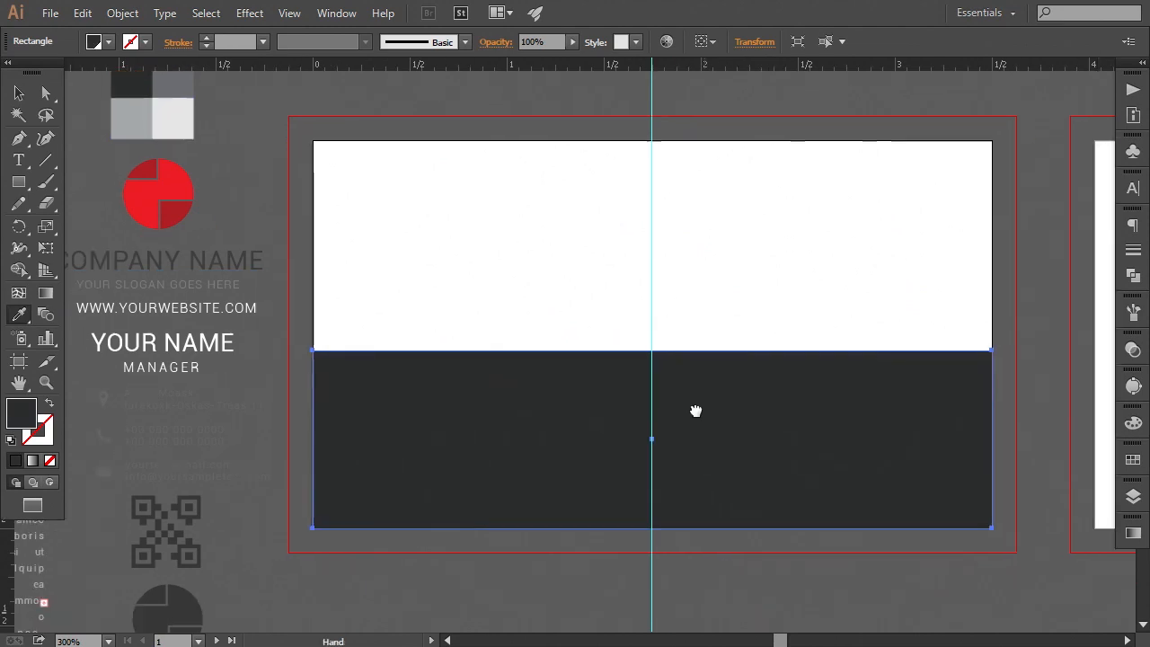
Set the near-black rectangle's blending mode to Multiply, then deselect it.
click(1131, 352)
click(973, 361)
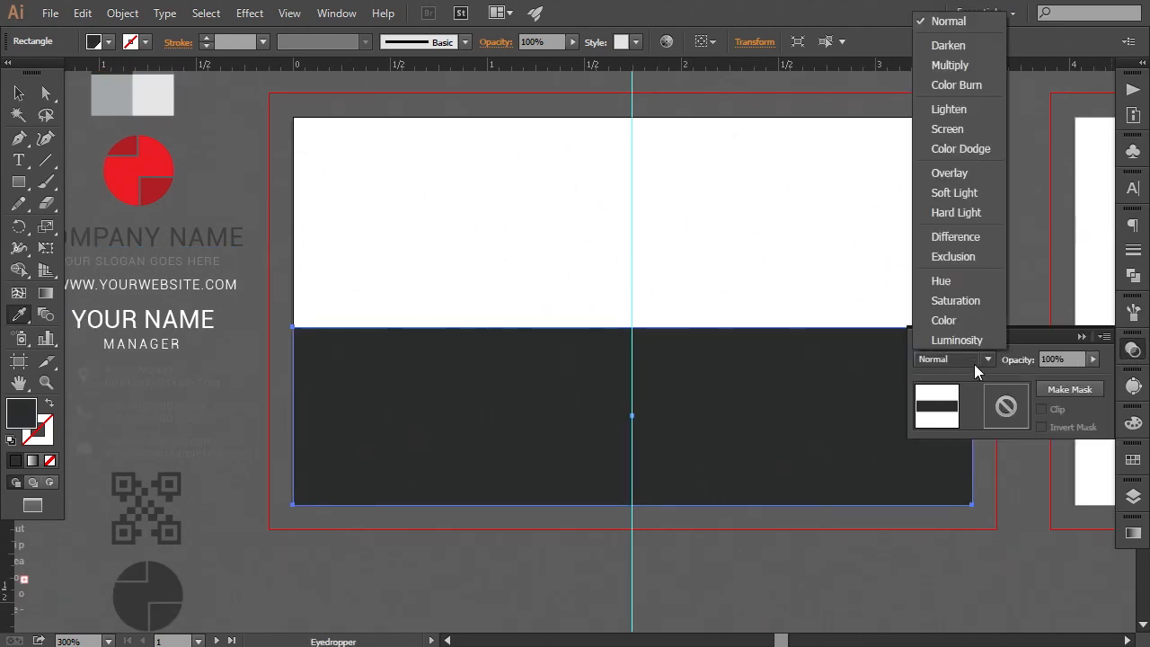
click(940, 65)
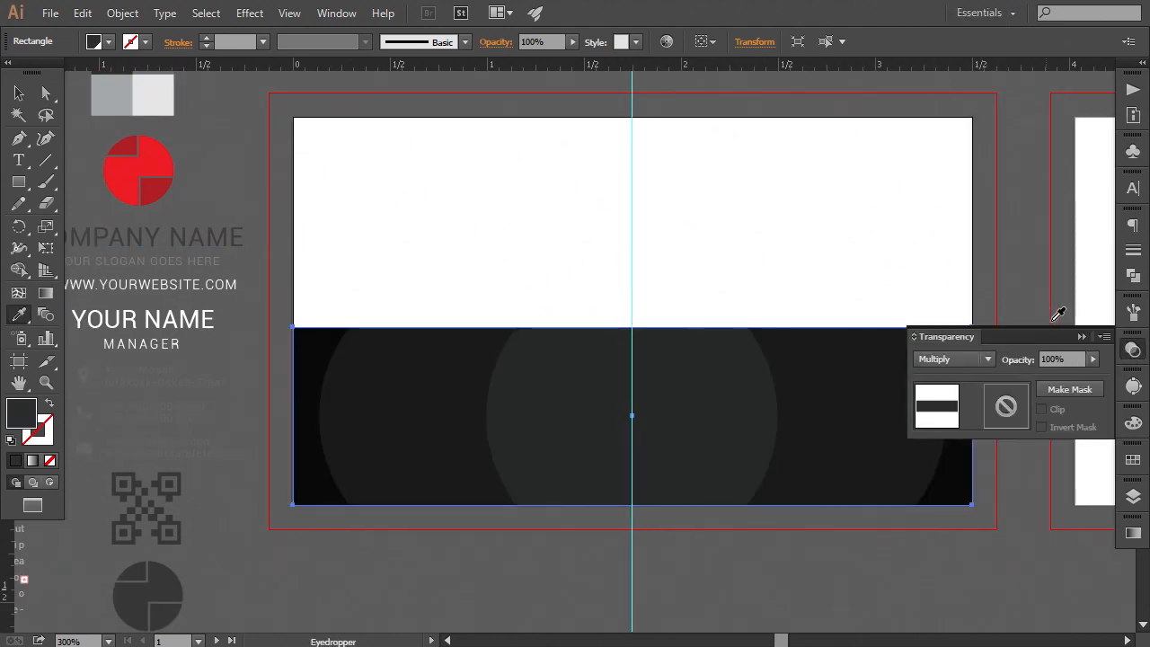
click(1082, 336)
click(18, 95)
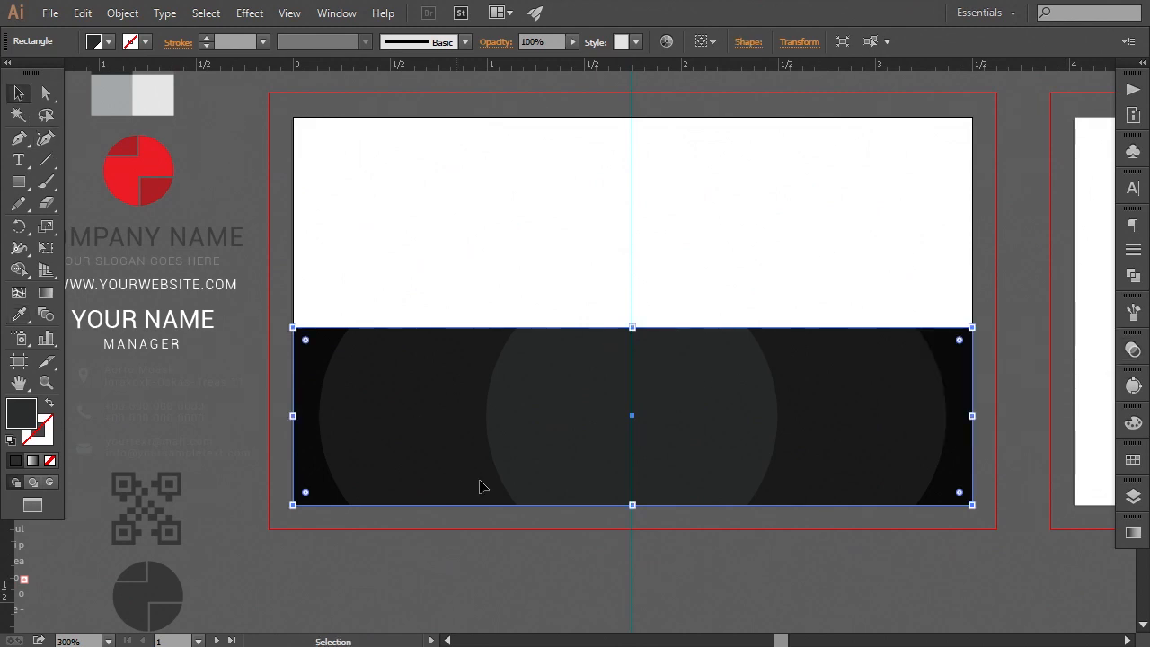
click(494, 599)
key(ctrl+minus)
key(ctrl+equal)
drag(422, 502, 430, 544)
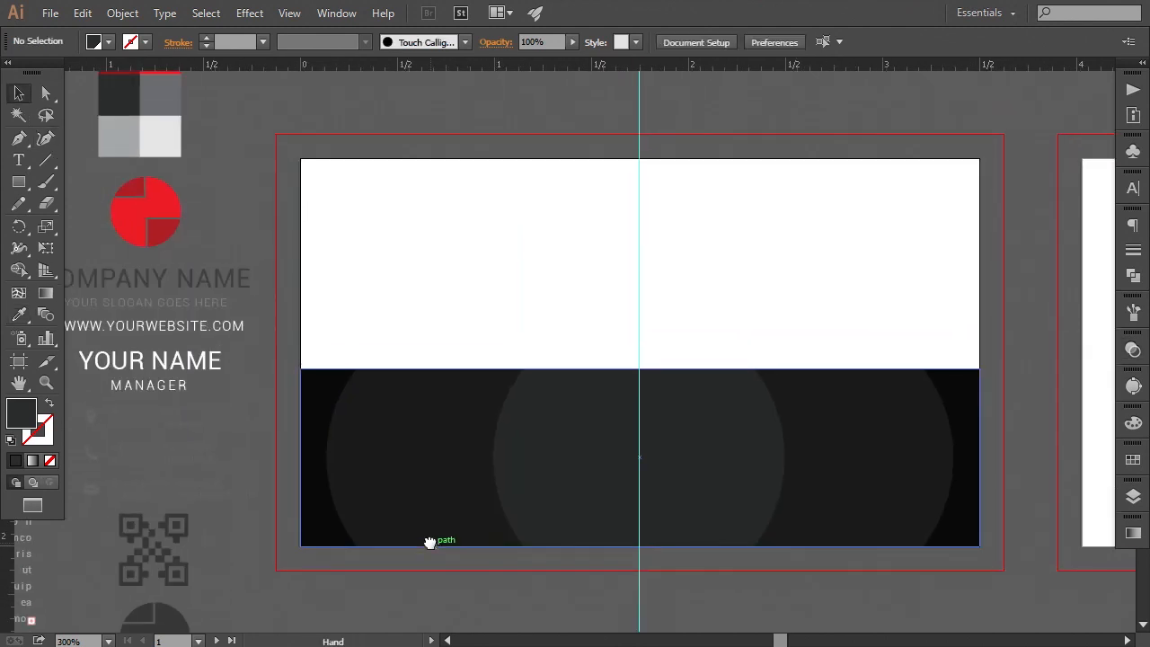
Draw a rectangle about 0.8 in wide at the dark band's upper-left corner and fill it with the sampled dark red.
click(18, 182)
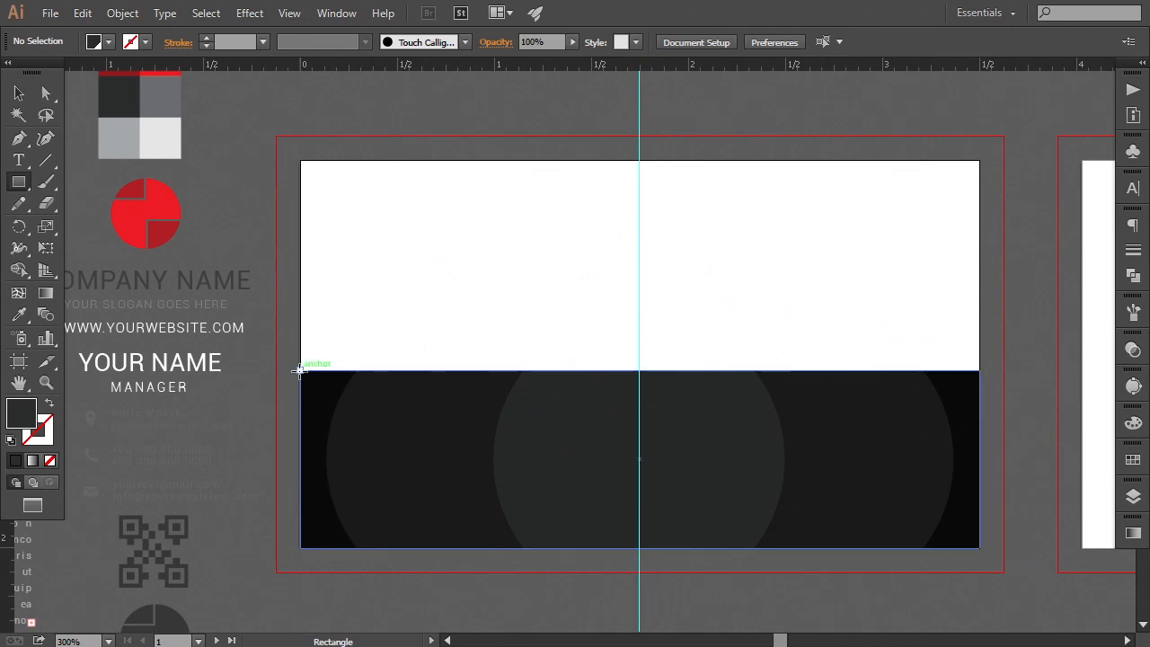
drag(301, 370, 457, 426)
click(18, 314)
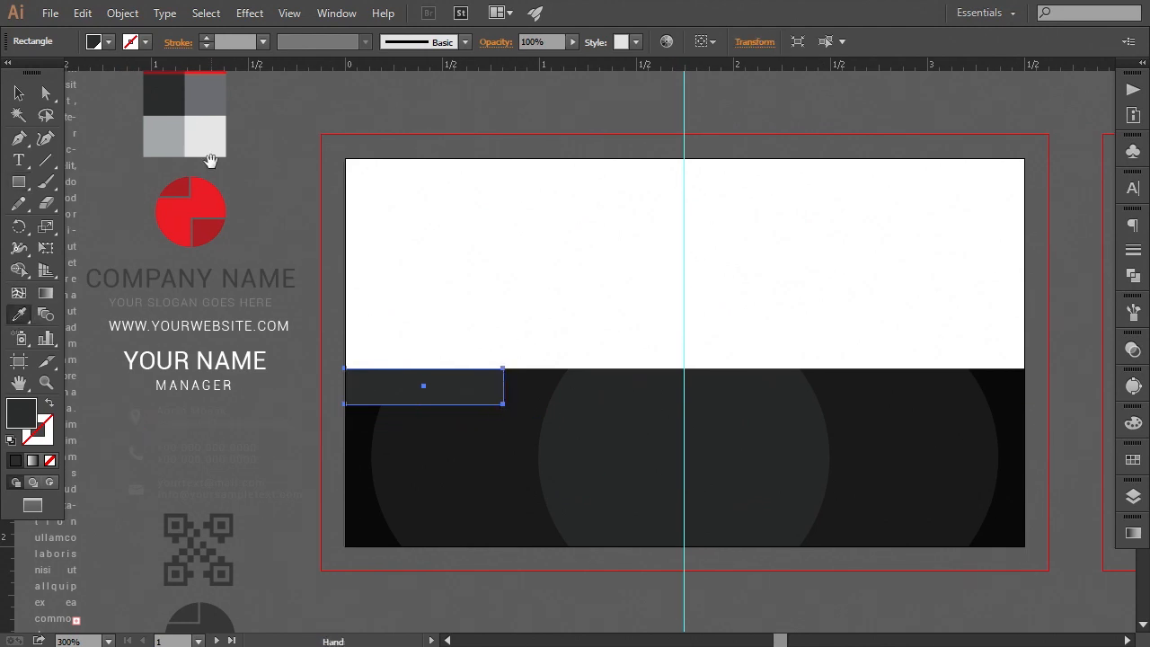
drag(209, 160, 217, 250)
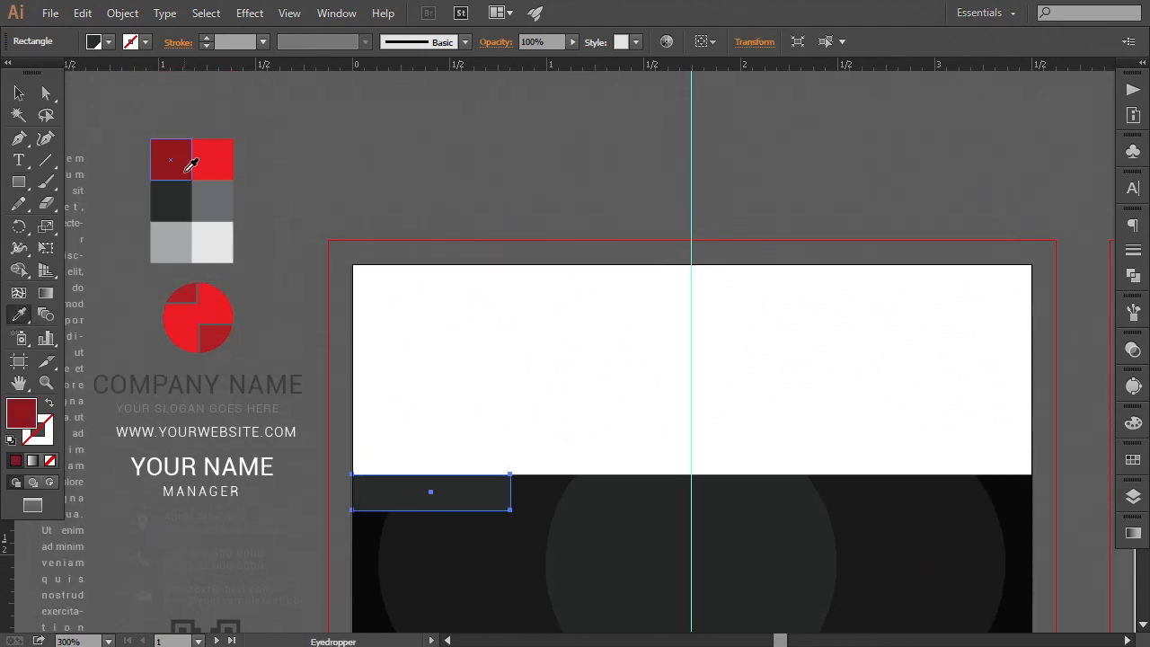
click(170, 160)
click(18, 92)
click(368, 236)
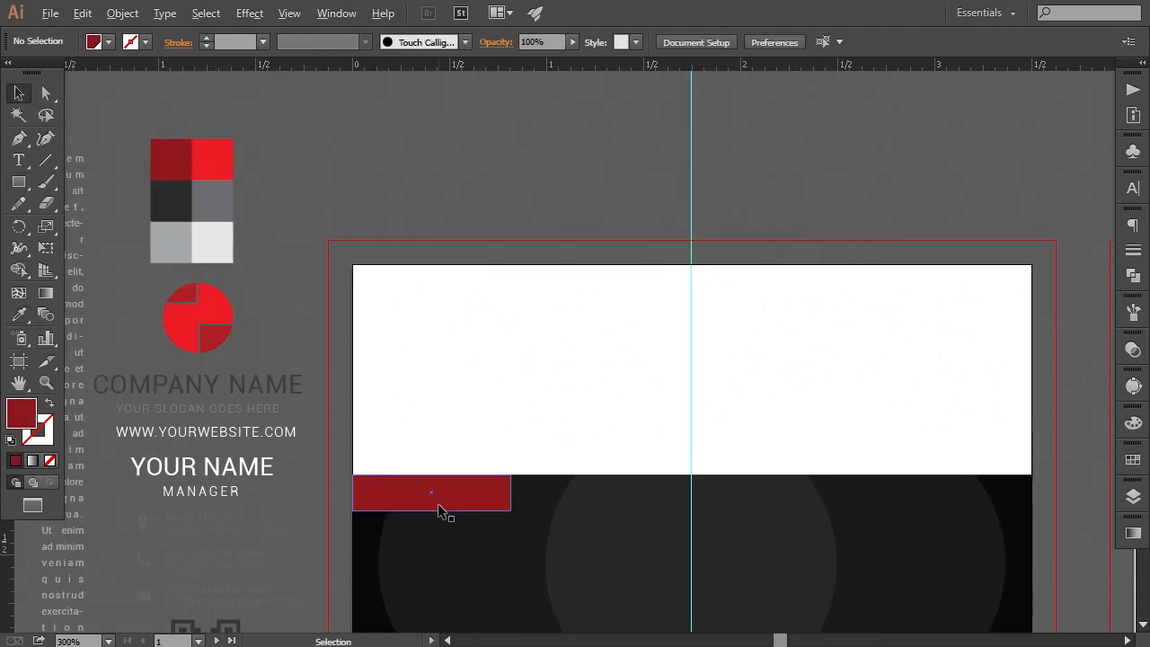
Copy the dark red rectangle to the band's right end and centre, and widen the centre copy to fill the gap.
drag(438, 506, 679, 509)
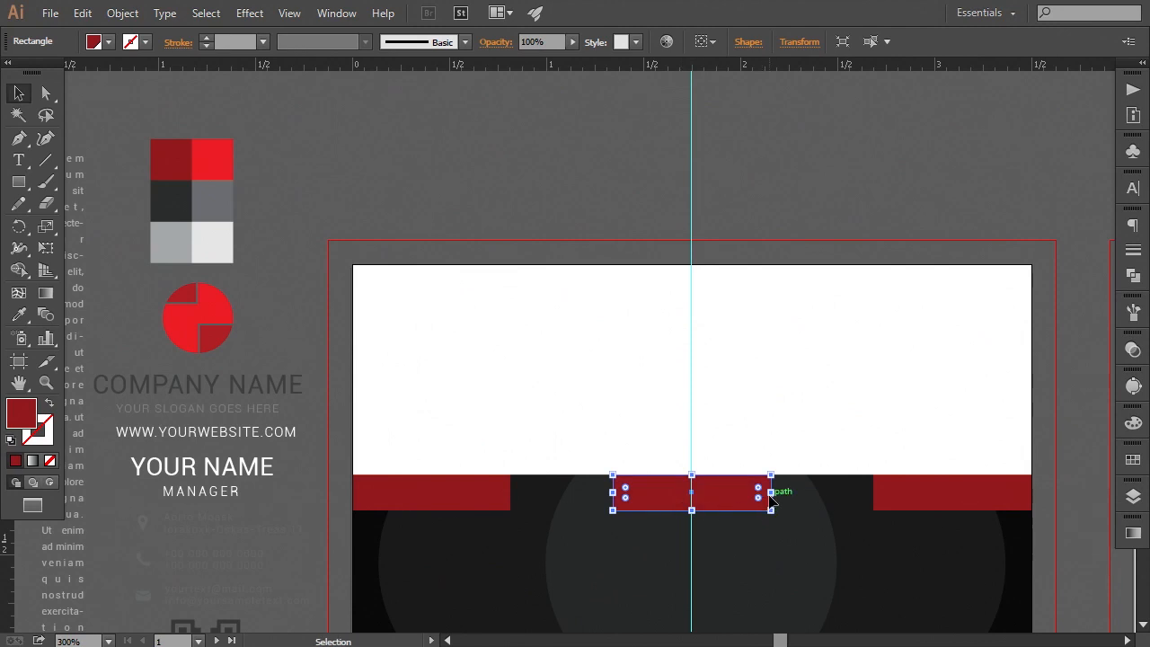
drag(771, 493, 871, 496)
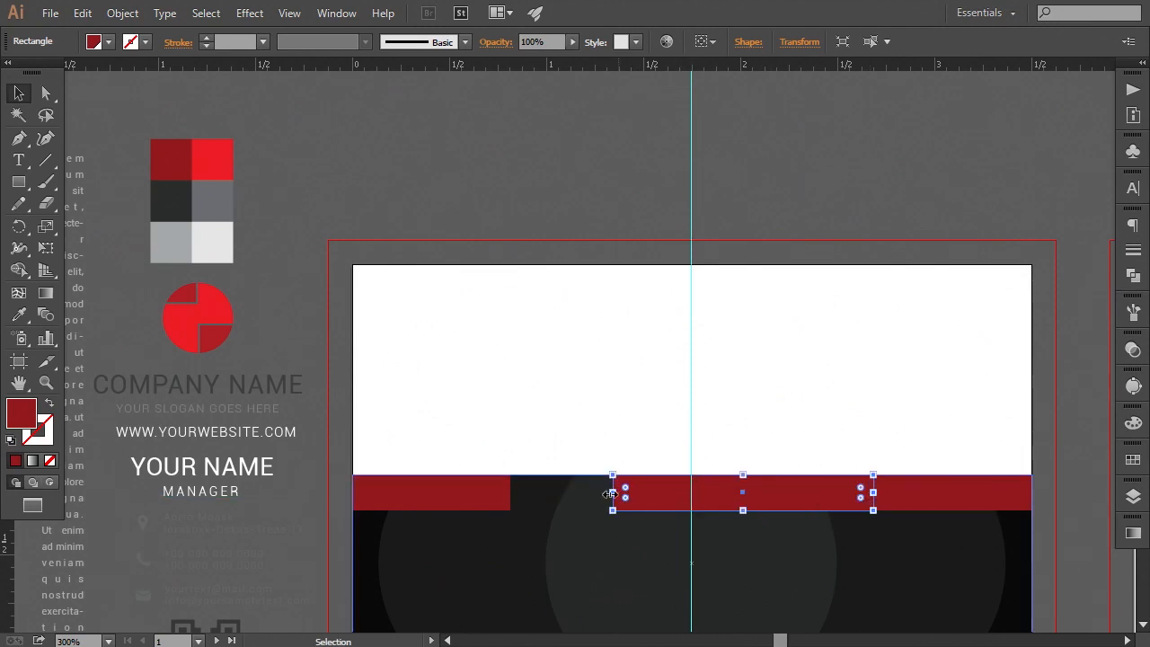
drag(613, 493, 512, 496)
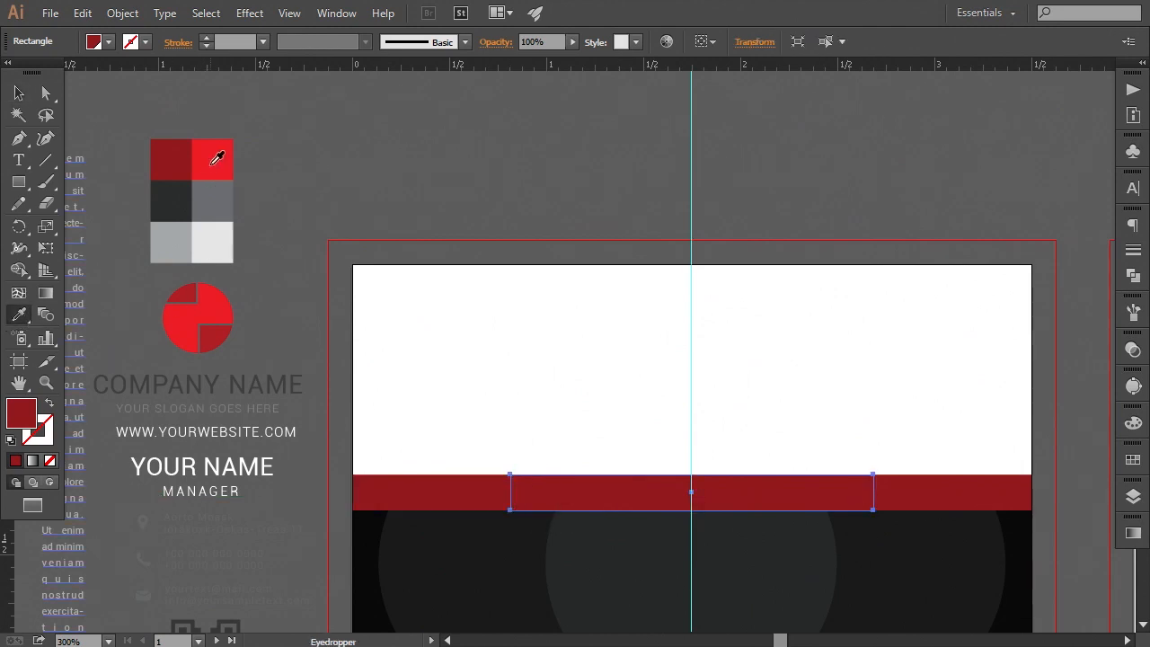
Fill the middle rectangle of the red strip with the bright red sampled from the swatches.
click(215, 154)
click(18, 93)
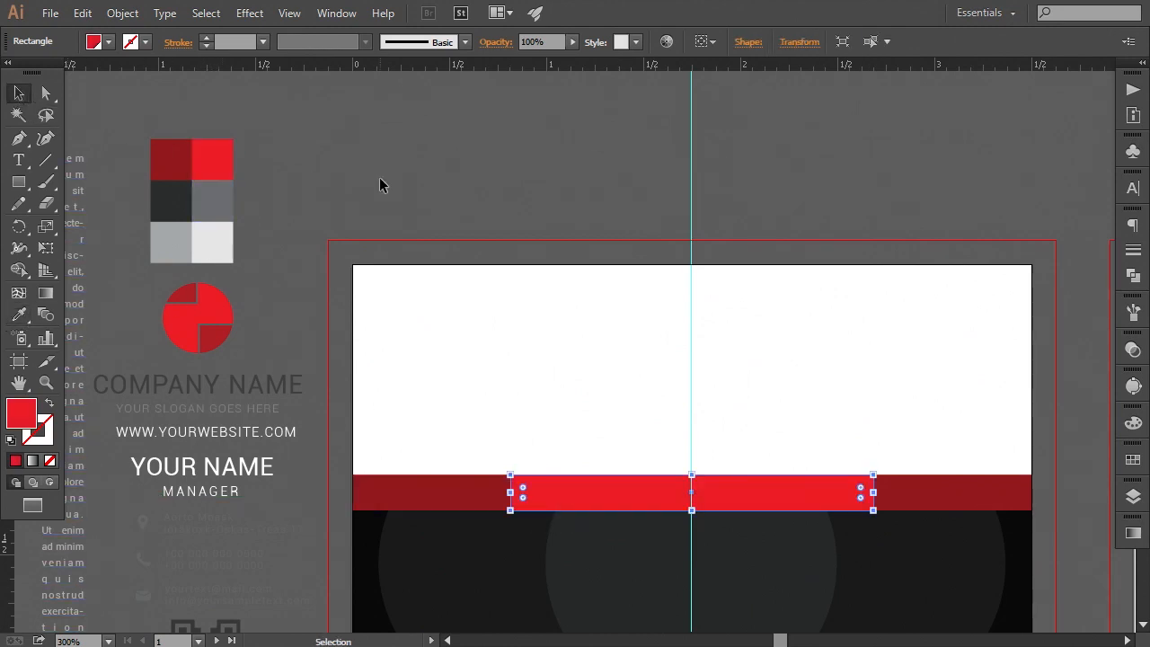
Select all three rectangles of the red strip and extend their lower edge slightly to thicken the strip, then deselect.
click(381, 179)
key(ctrl+minus)
key(ctrl+minus)
key(ctrl+minus)
key(ctrl+plus)
key(ctrl+plus)
key(ctrl+plus)
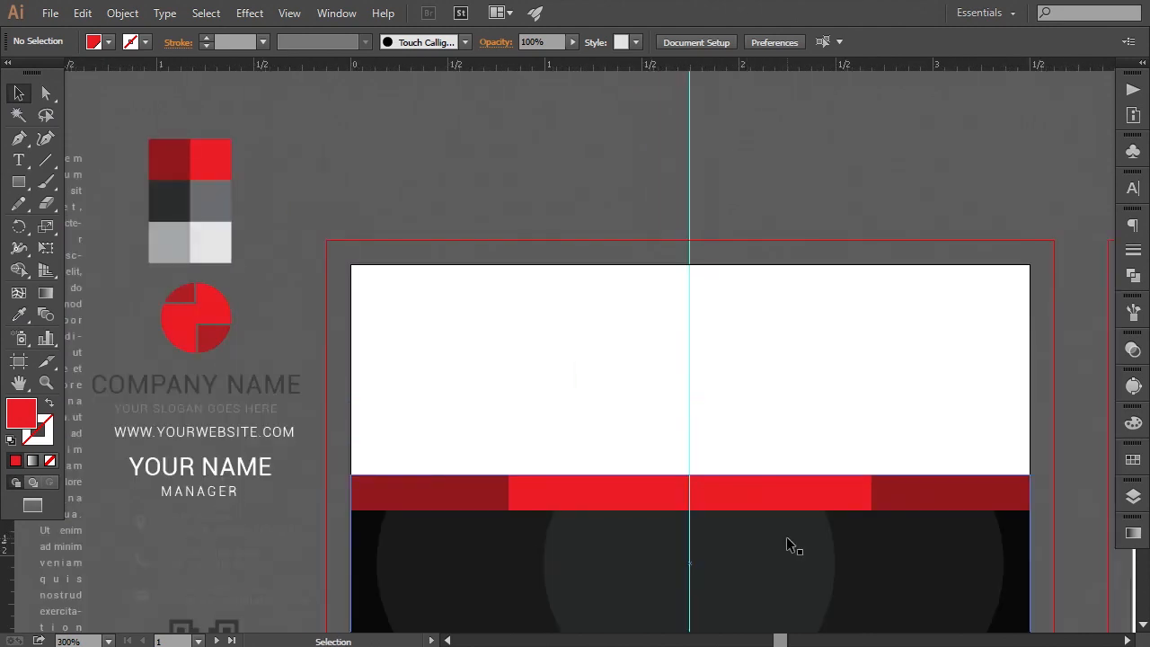
click(848, 418)
shift+click(537, 438)
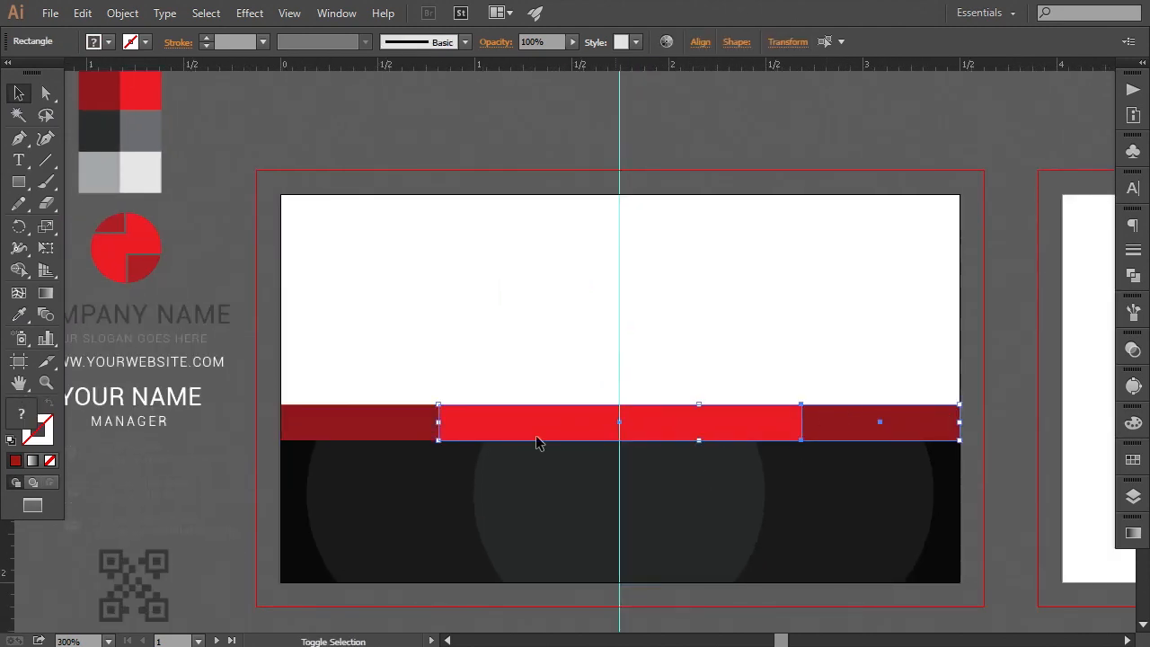
drag(620, 440, 620, 447)
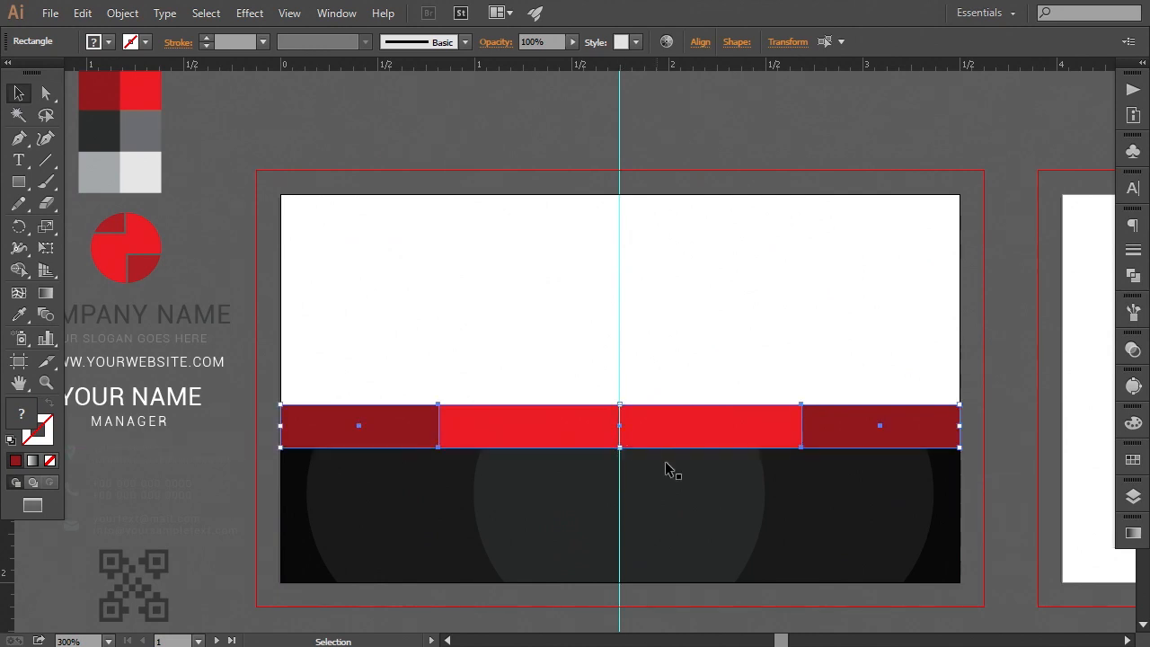
drag(682, 476, 699, 472)
key(ctrl+shift+a)
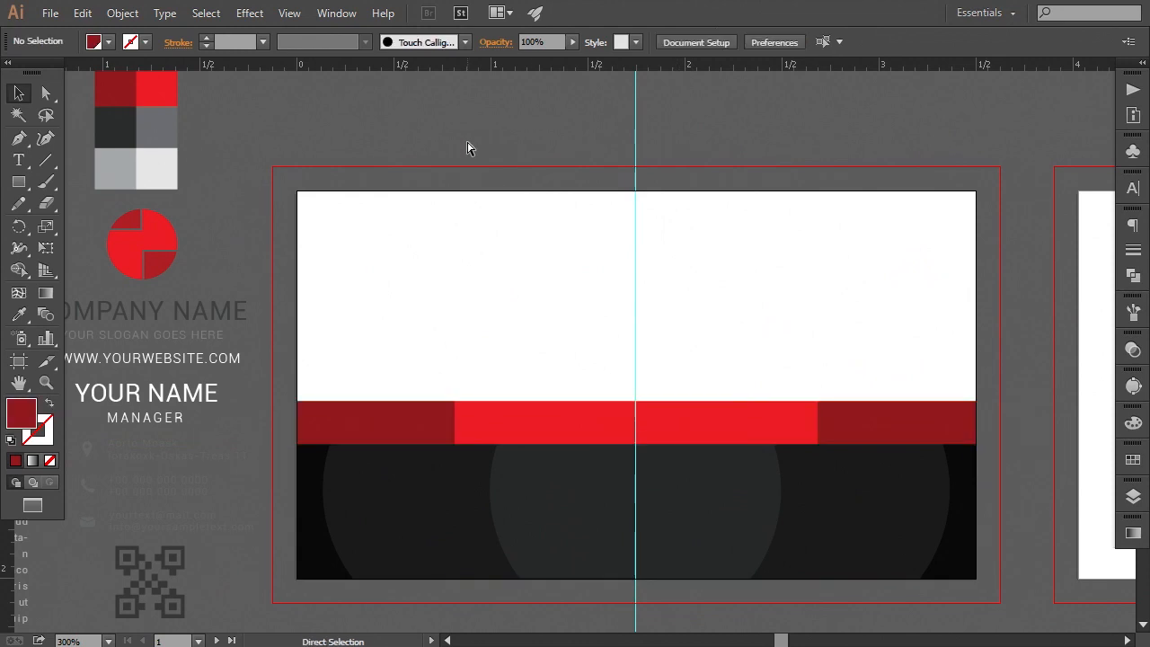
Move the red logo with company name and slogan into the first artboard's white area, centred on the vertical guide.
key(ctrl+minus)
key(ctrl+minus)
key(ctrl+plus)
drag(544, 439, 504, 430)
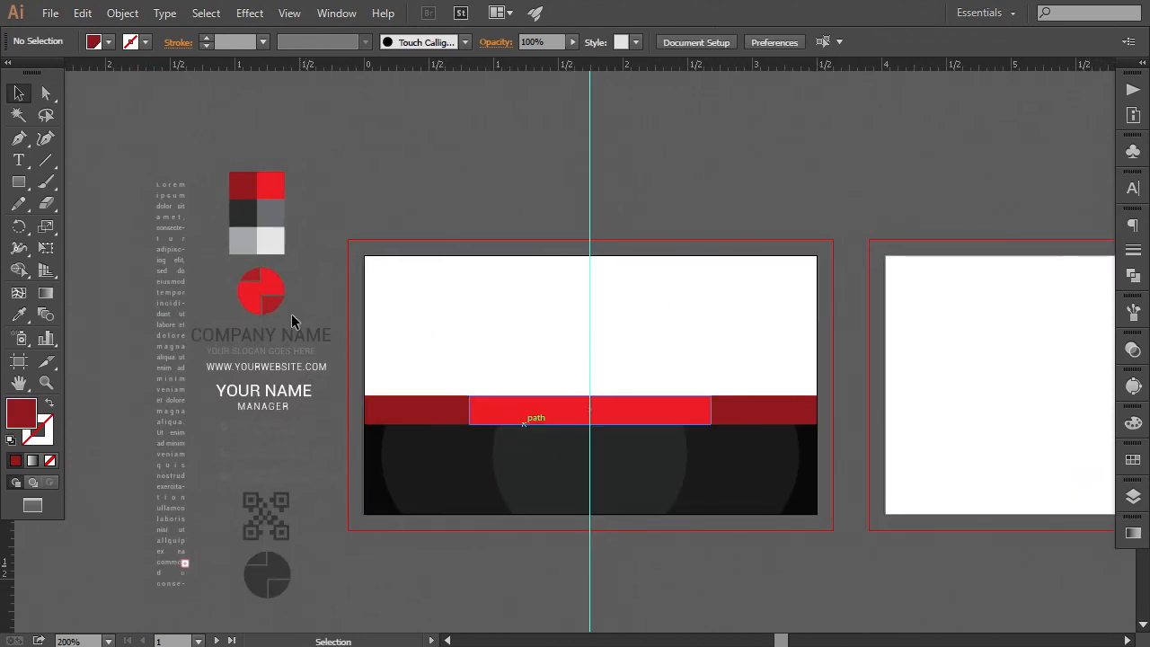
drag(267, 303, 597, 318)
key(Left)
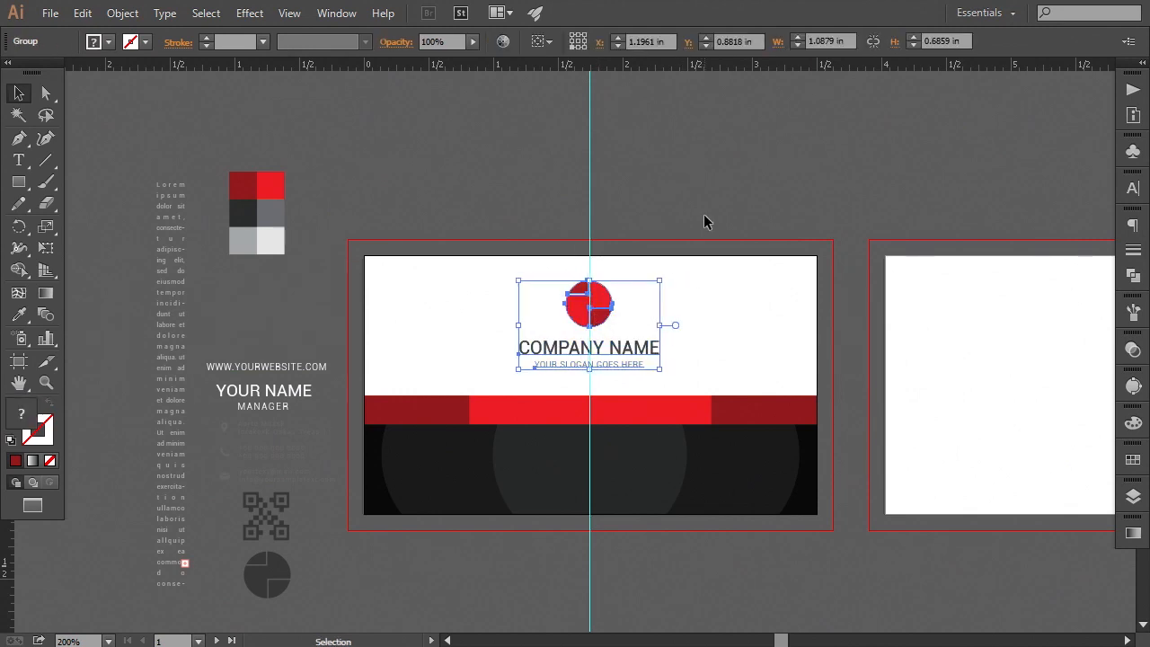
key(Down)
key(Down)
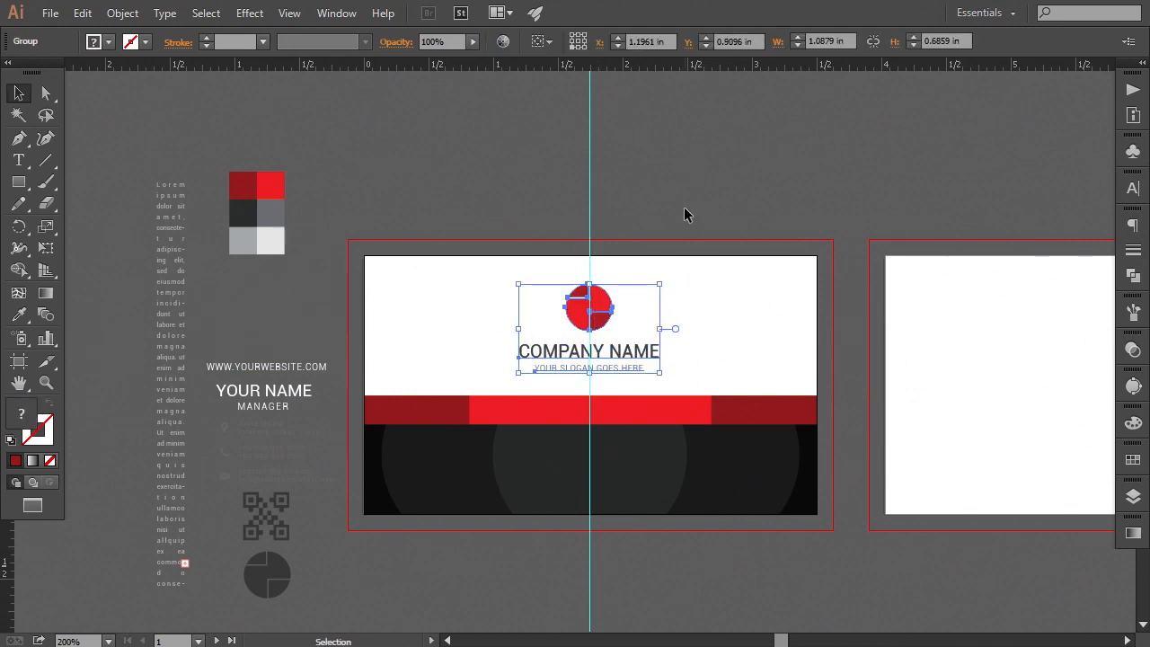
click(684, 209)
drag(664, 572, 674, 553)
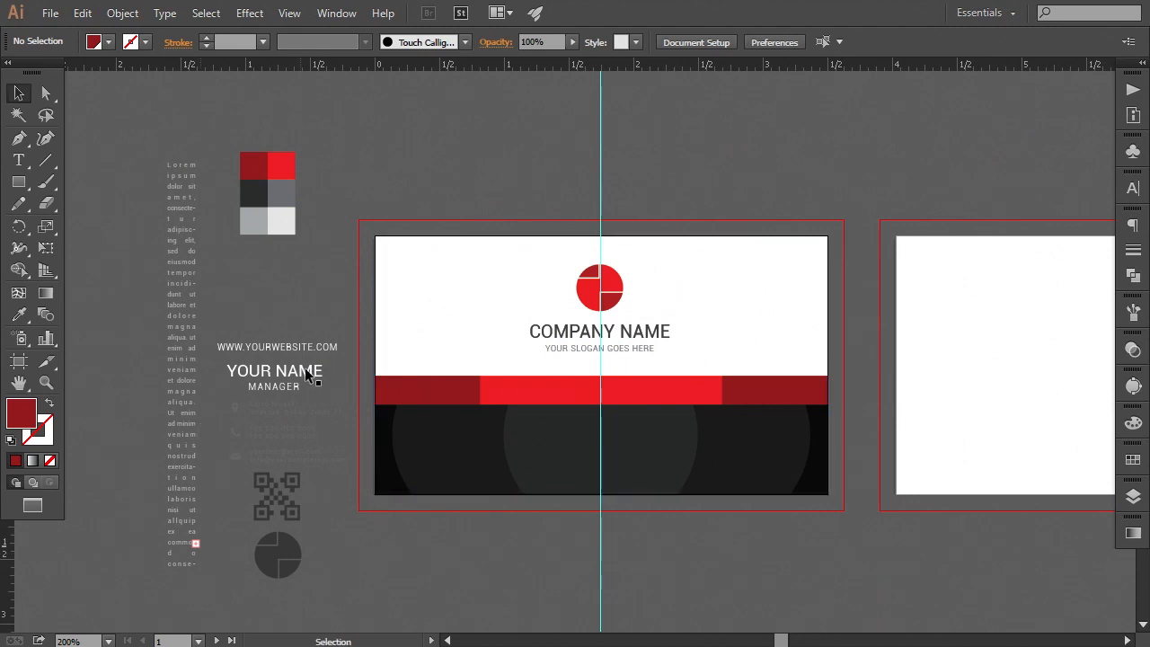
drag(290, 344, 608, 396)
key(ctrl+plus)
key(ctrl+plus)
key(ctrl+plus)
right_click(674, 499)
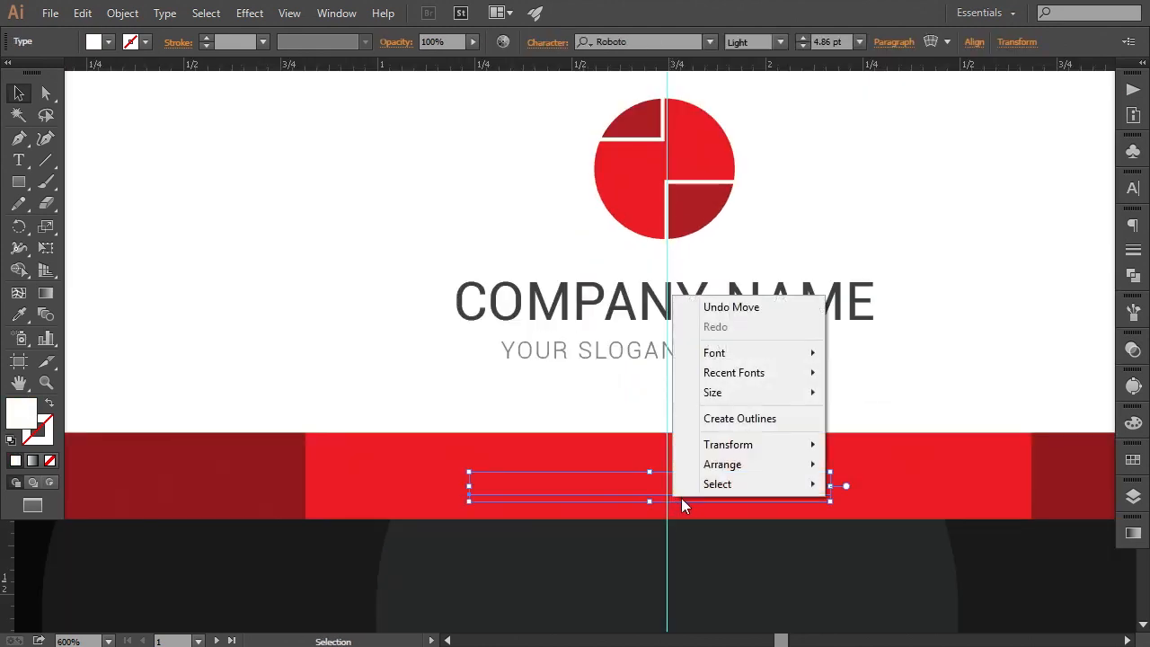
mouse_move(721, 468)
click(884, 464)
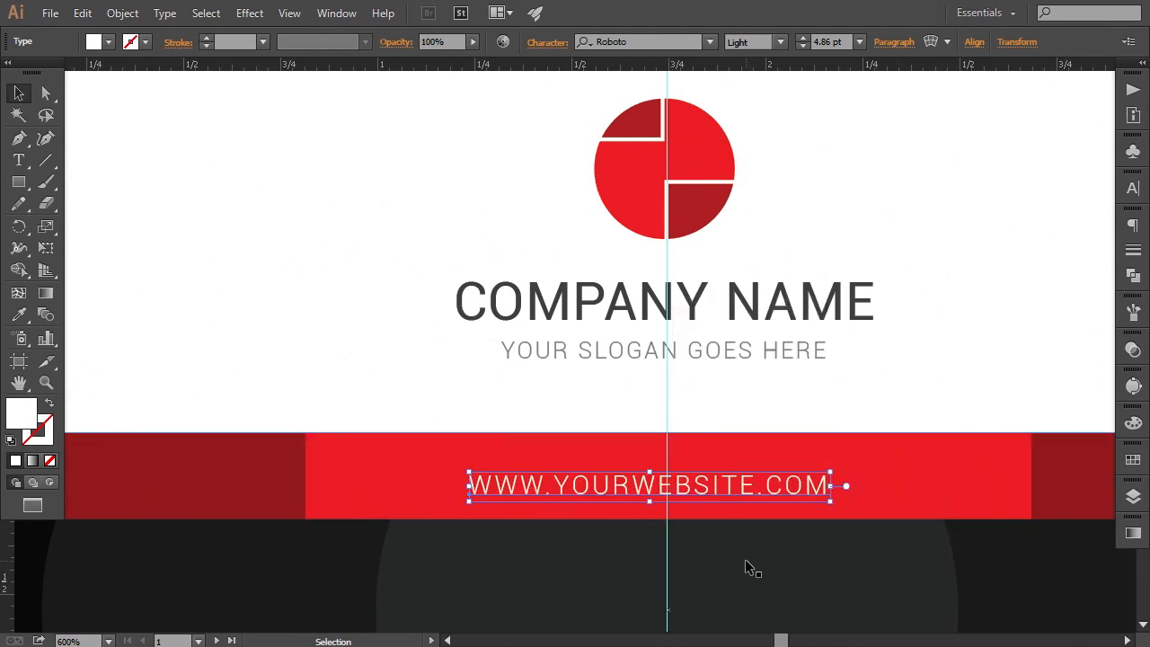
Nudge the website text sideways until it is centred on the vertical guide, then deselect it.
key(Right)
key(Right)
key(Right)
key(ctrl+plus)
key(ctrl+plus)
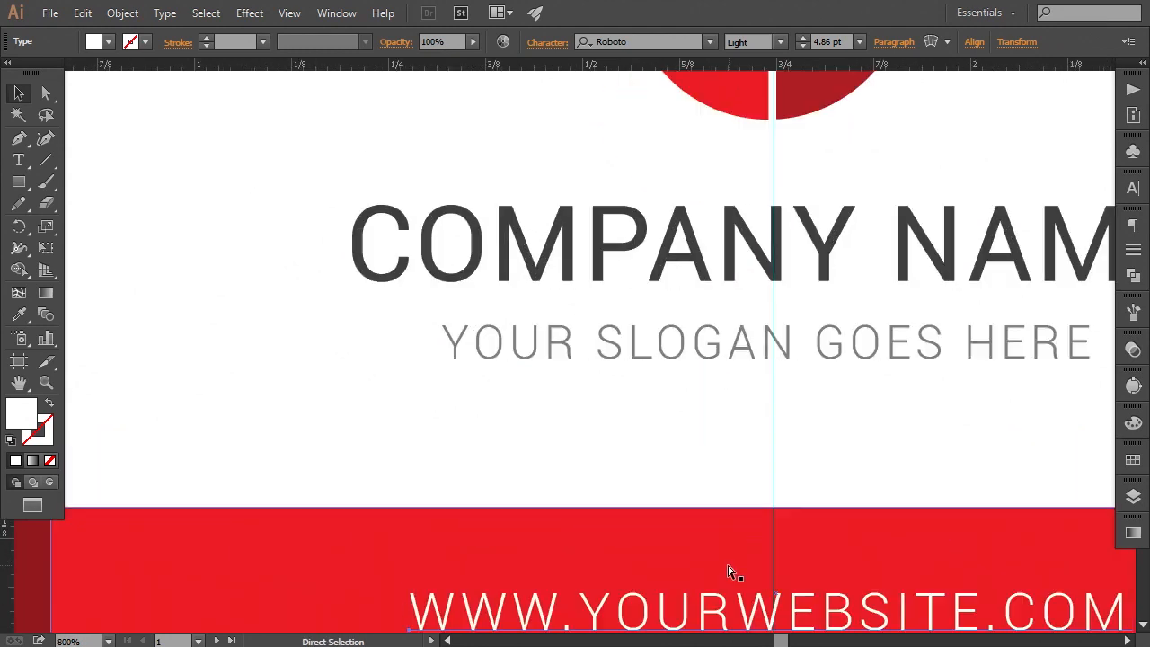
drag(716, 557, 623, 352)
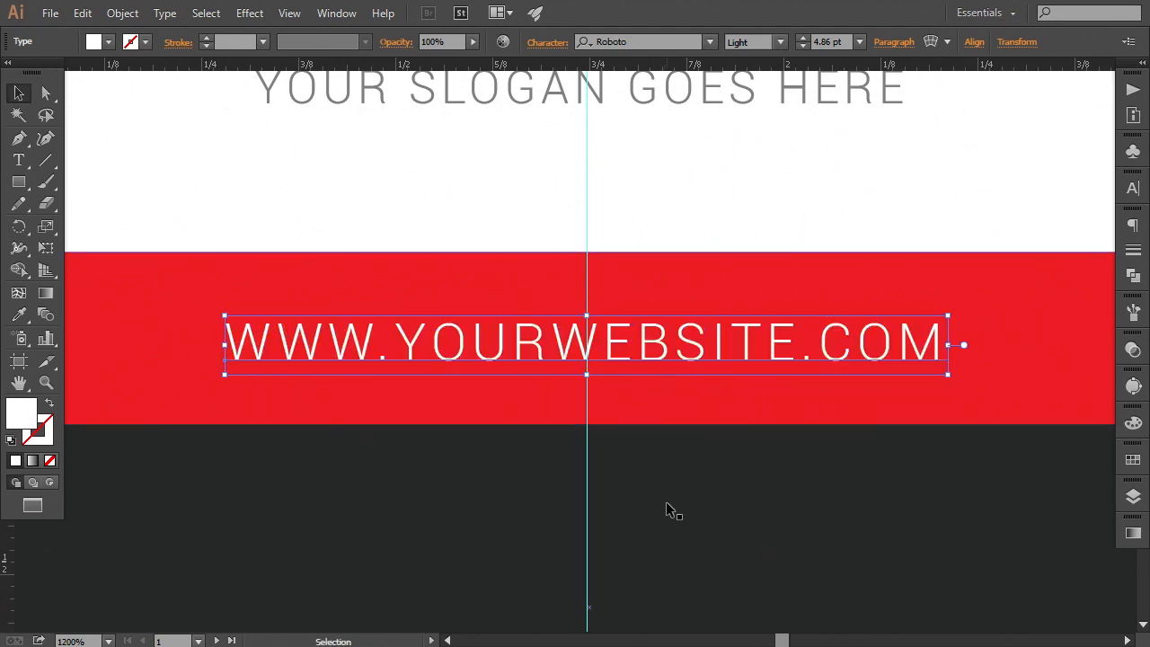
key(ctrl+shift+a)
key(ctrl+plus)
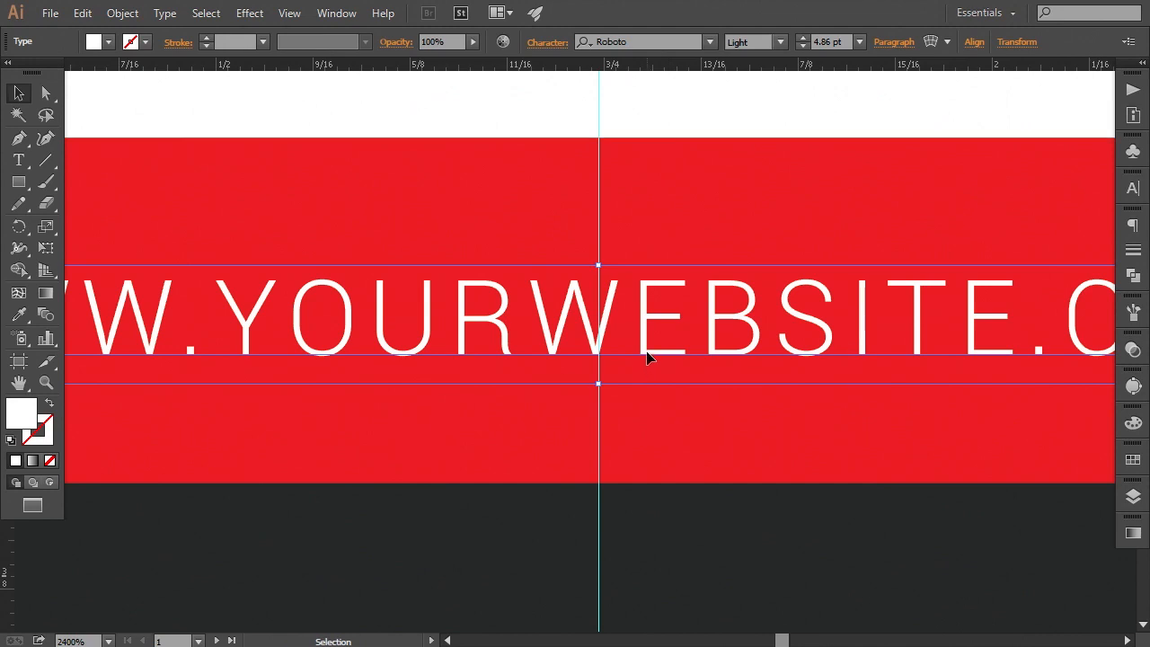
mouse_move(646, 354)
mouse_down()
mouse_move(662, 347)
mouse_move(653, 374)
mouse_move(650, 345)
mouse_up()
click(682, 567)
key(ctrl+minus)
key(ctrl+minus)
key(ctrl+minus)
key(ctrl+minus)
key(ctrl+minus)
key(ctrl+minus)
key(ctrl+minus)
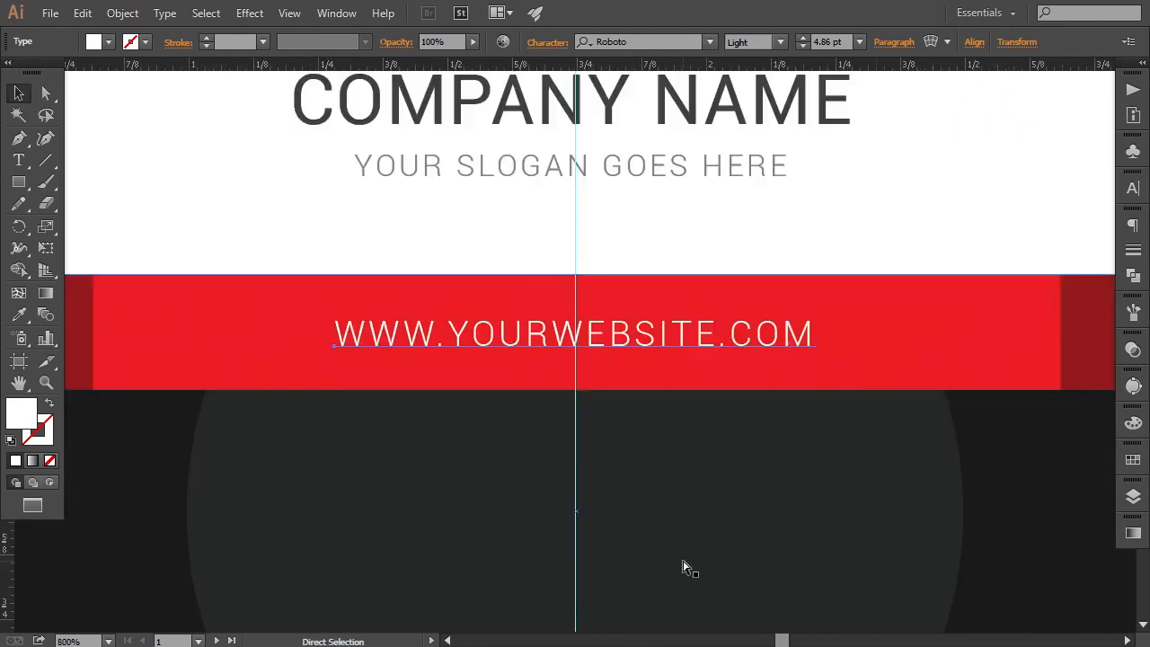
click(677, 564)
Fine-tune the website text's vertical position within the red strip, then deselect it.
key(ctrl+plus)
key(ctrl+plus)
key(ctrl+plus)
key(ctrl+plus)
key(ctrl+plus)
key(ctrl+plus)
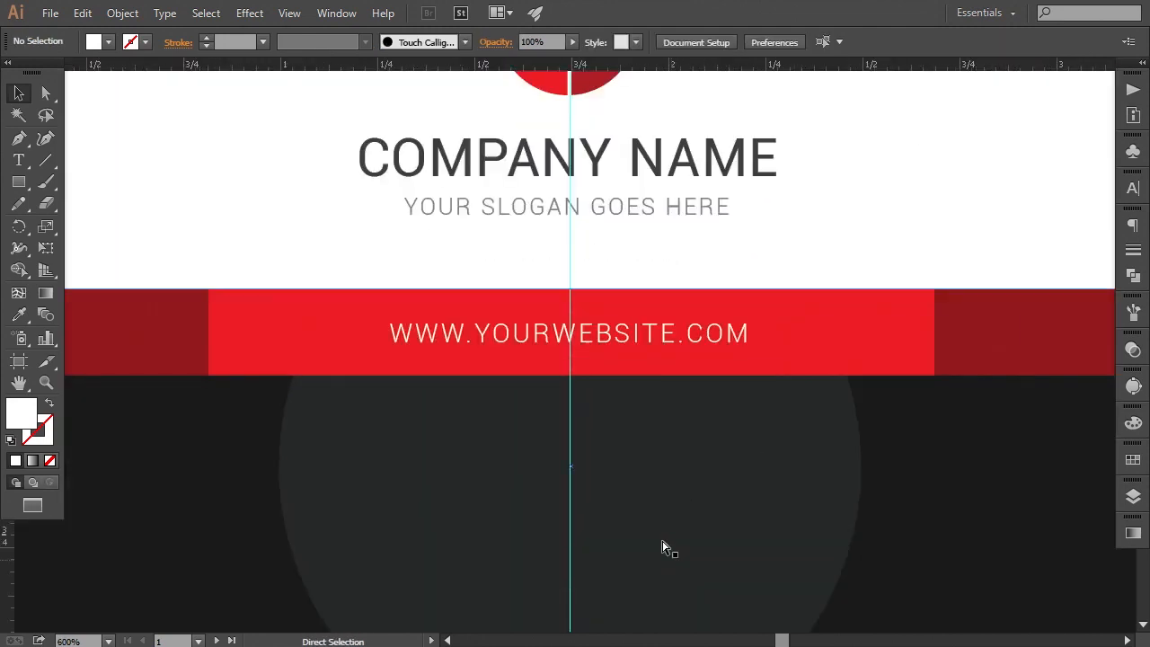
key(ctrl+plus)
key(ctrl+plus)
key(ctrl+plus)
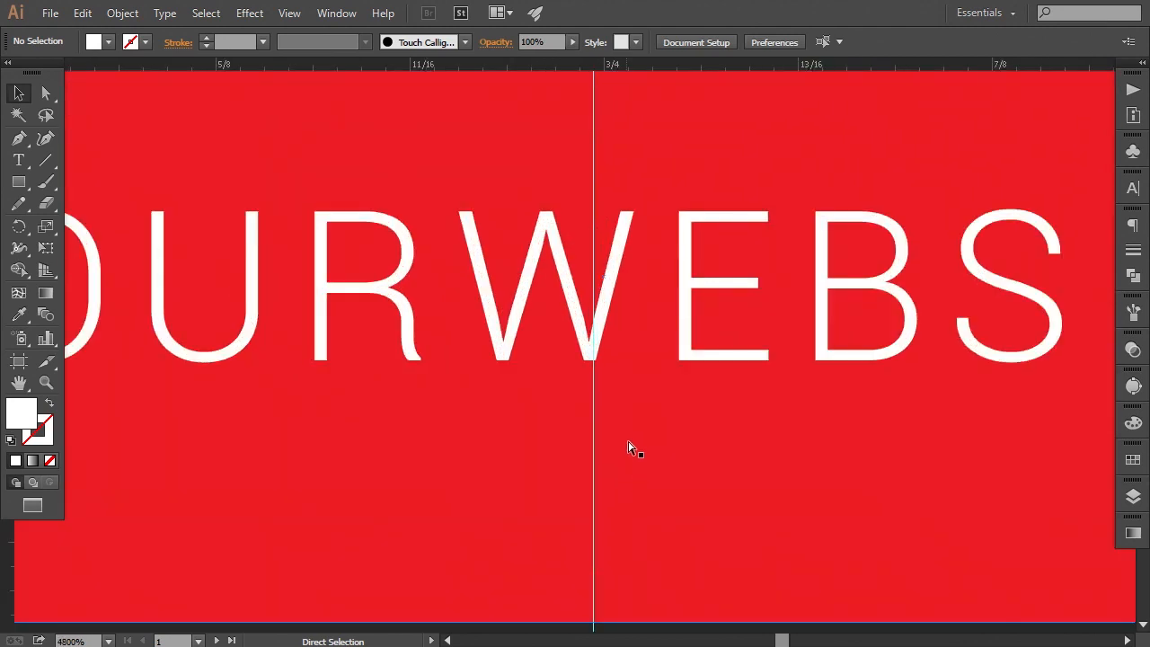
drag(616, 285, 616, 300)
key(ctrl+minus)
key(ctrl+minus)
key(ctrl+minus)
key(ctrl+minus)
key(ctrl+minus)
key(ctrl+minus)
key(ctrl+minus)
key(ctrl+minus)
key(ctrl+minus)
key(ctrl+minus)
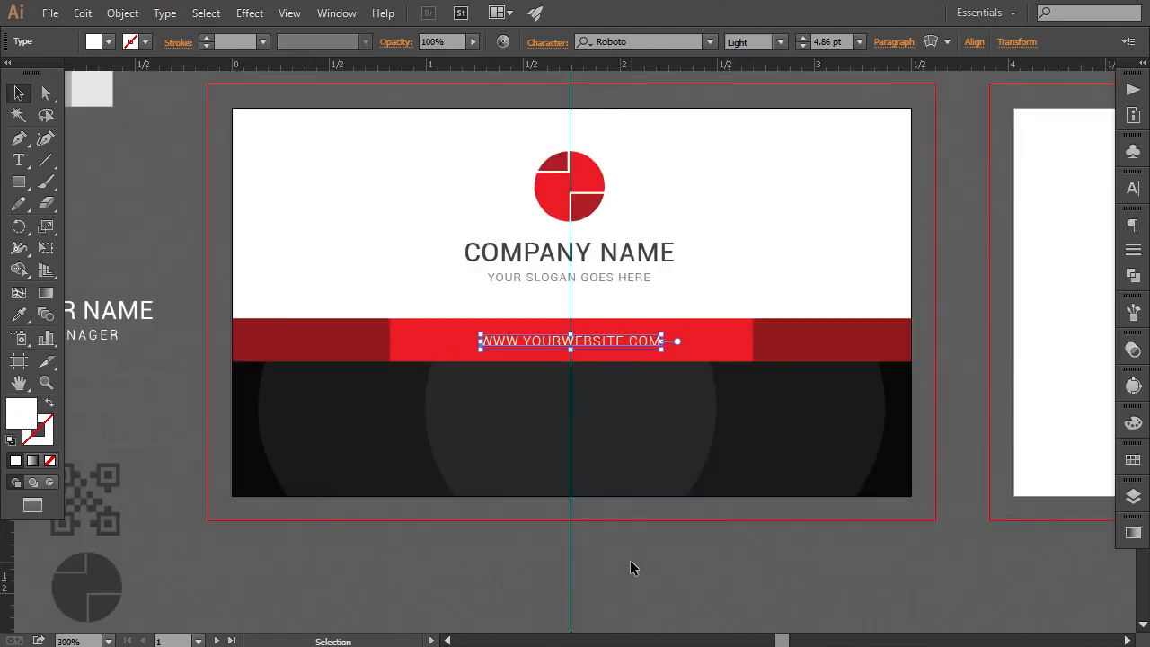
click(630, 566)
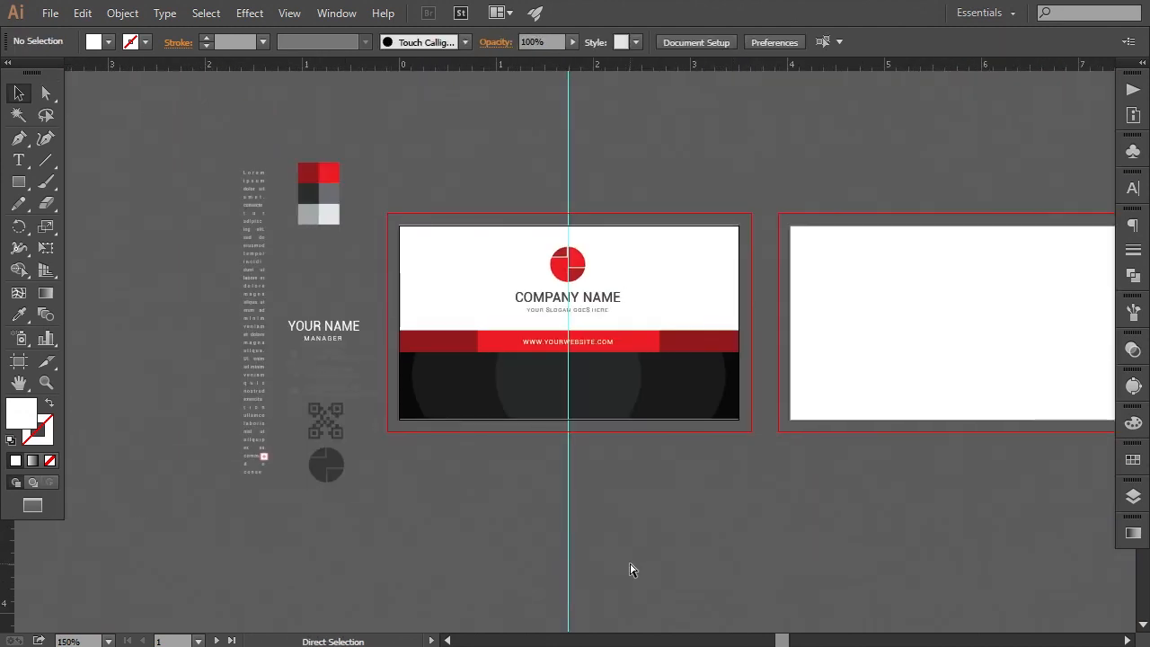
Delete the vertical guide running through the centre of the first artboard.
key(ctrl+plus)
drag(627, 514, 638, 515)
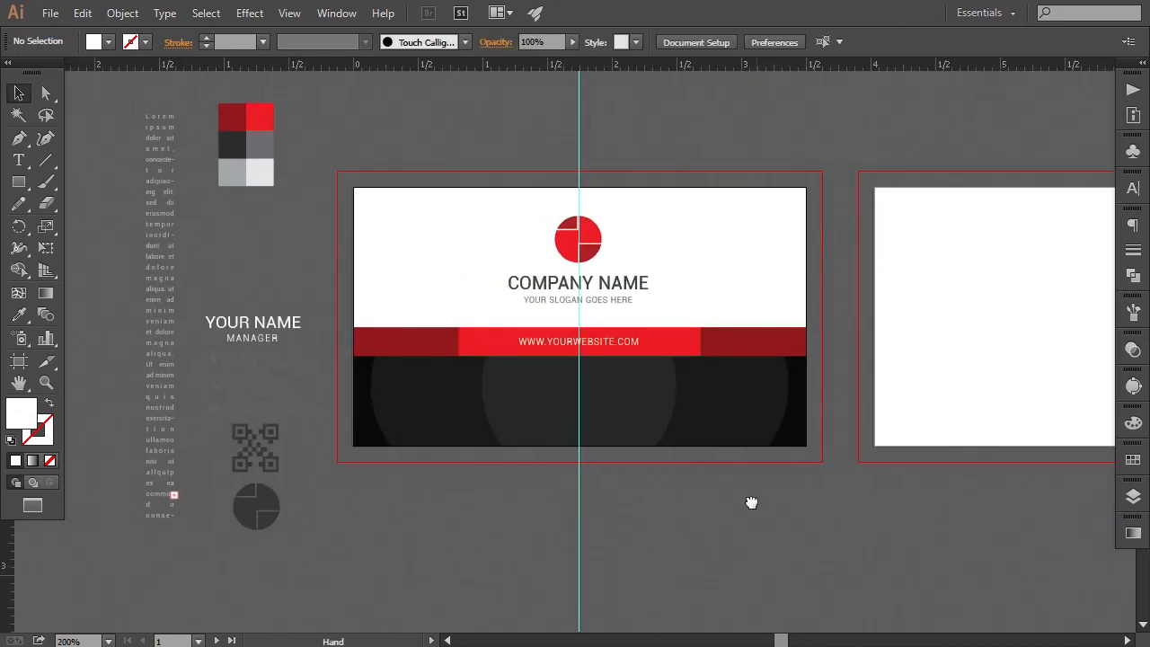
drag(751, 502, 739, 506)
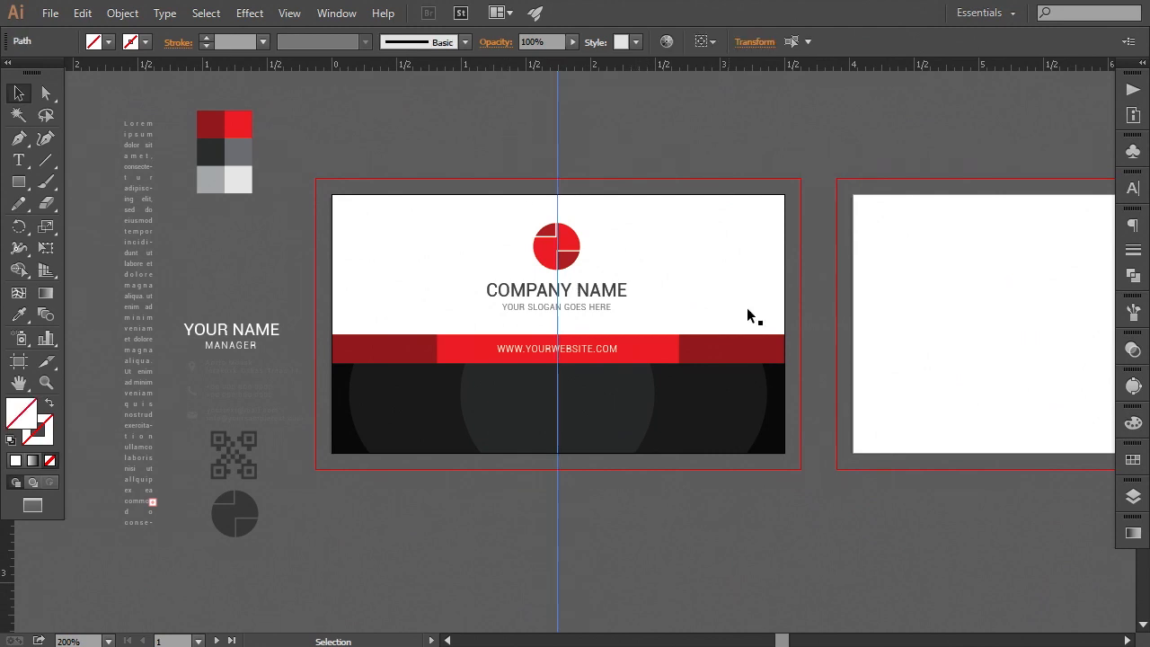
Draw a rectangle covering the whole second artboard.
drag(781, 374, 564, 412)
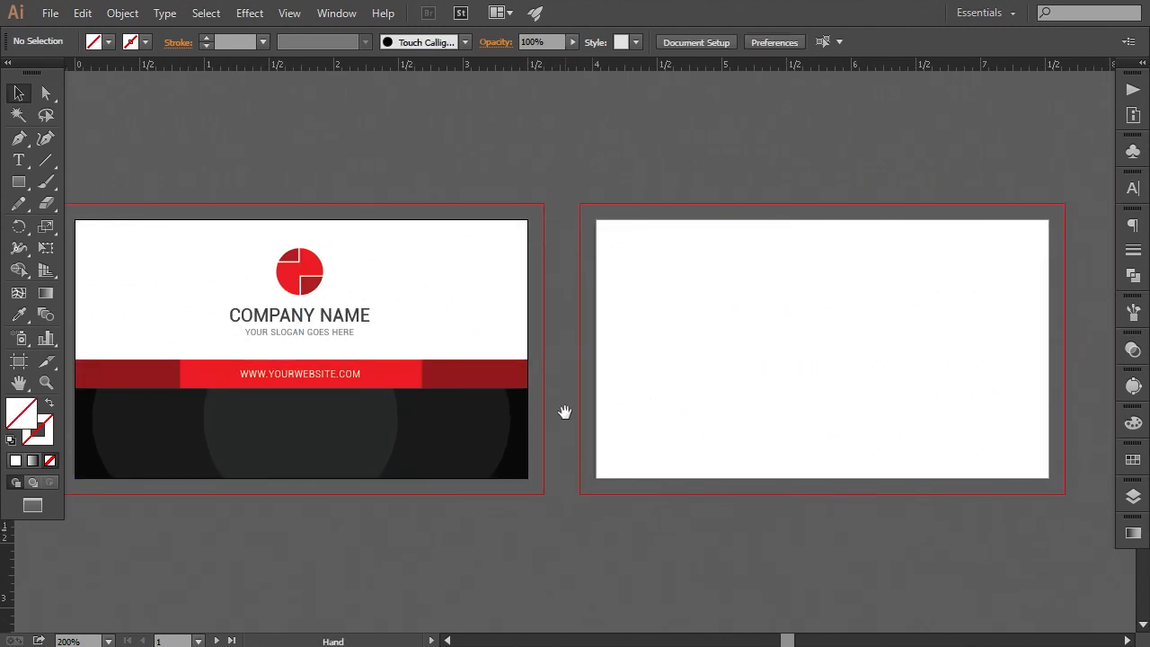
click(22, 187)
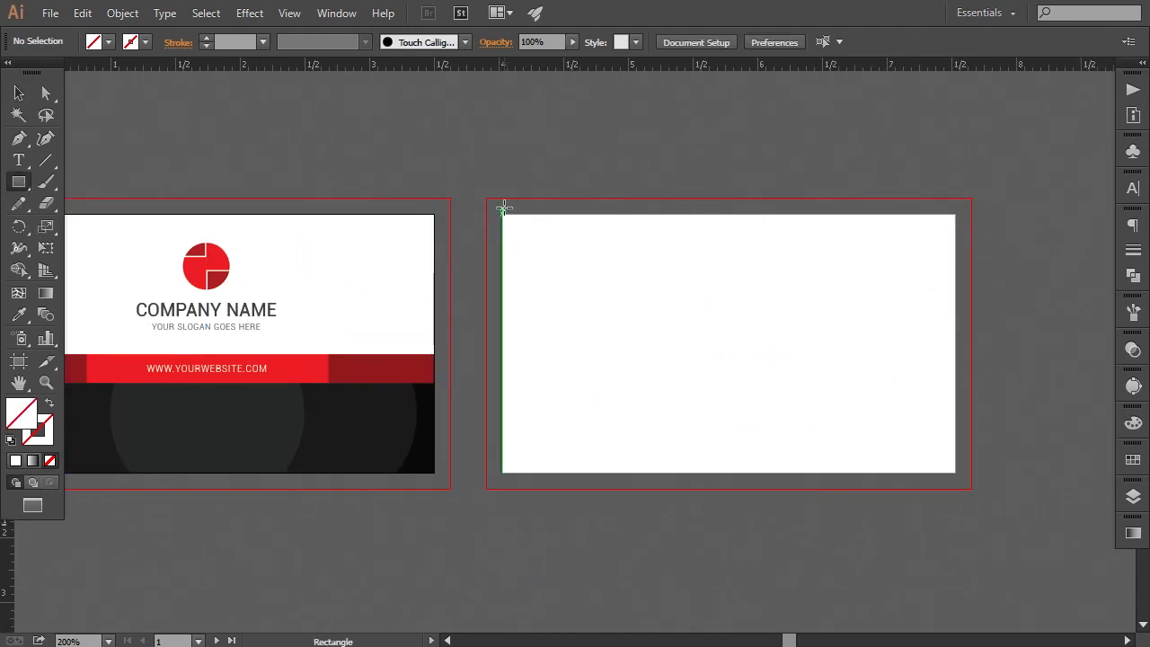
drag(503, 214, 956, 473)
drag(835, 367, 755, 395)
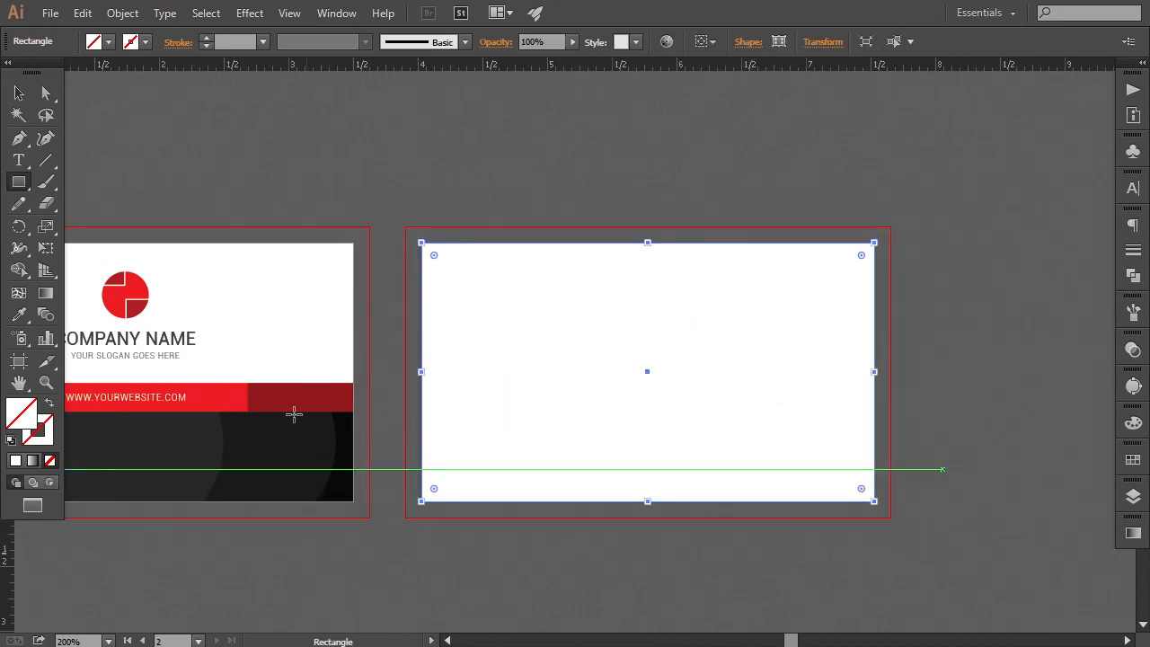
Fill the second artboard's rectangle with white and deselect it.
double_click(22, 413)
drag(616, 297, 603, 268)
click(1020, 275)
key(ctrl+equal)
key(ctrl+equal)
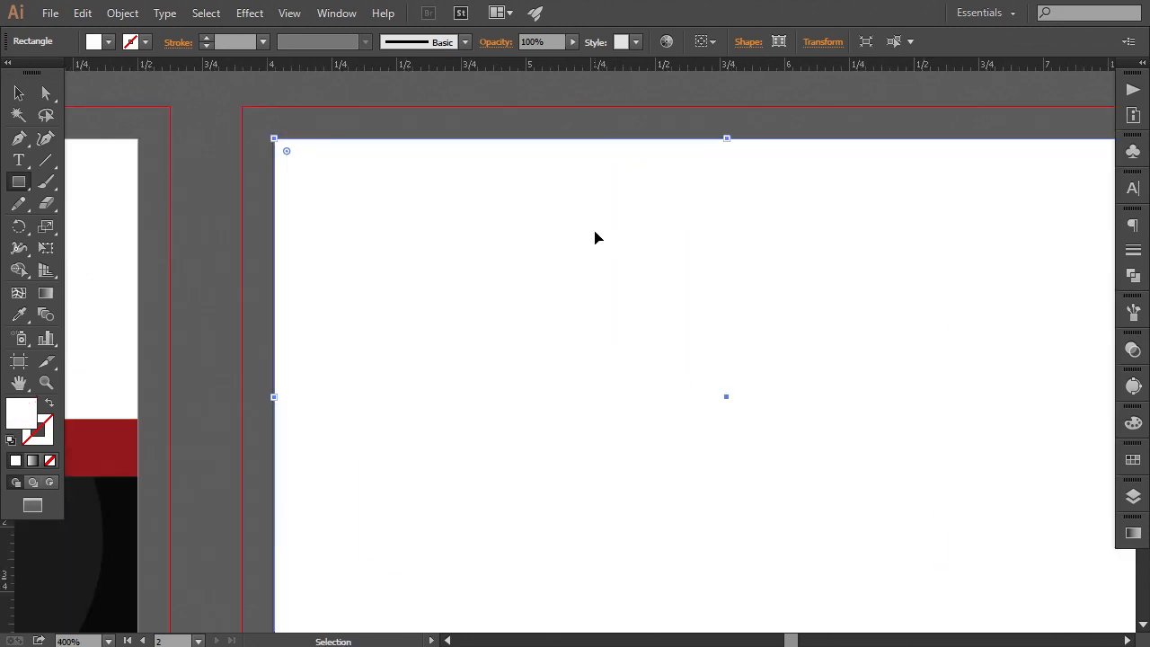
key(ctrl+minus)
drag(685, 392, 777, 354)
click(28, 94)
key(ctrl+equal)
key(ctrl+equal)
key(ctrl+equal)
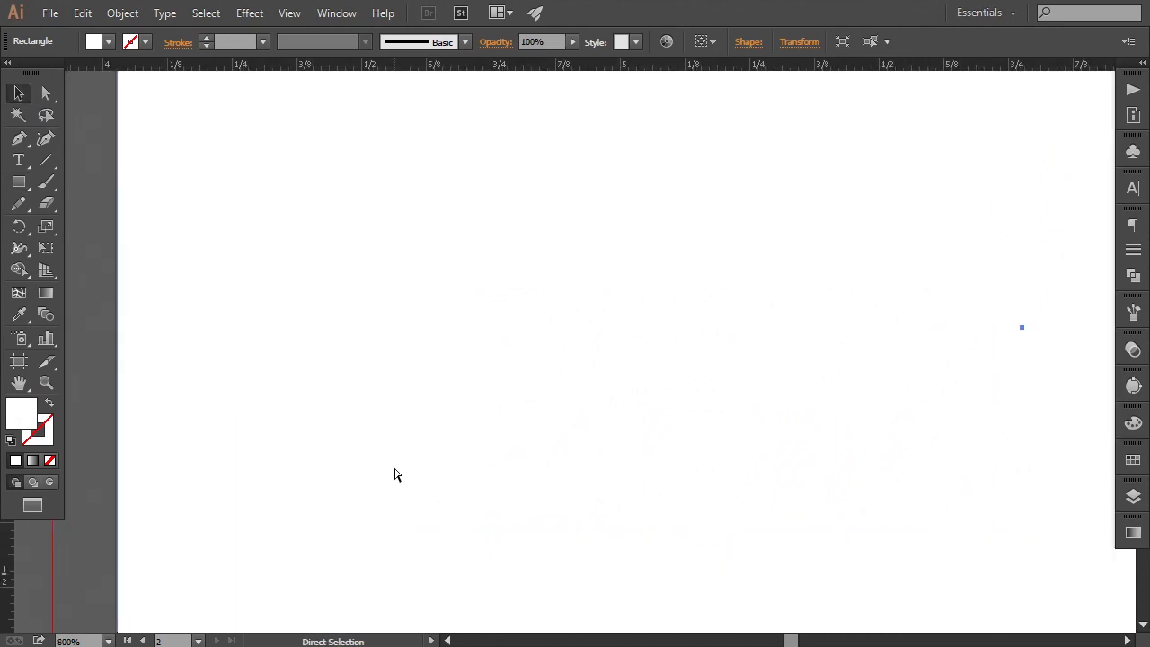
key(ctrl+minus)
key(ctrl+minus)
key(ctrl+minus)
key(ctrl+minus)
click(349, 534)
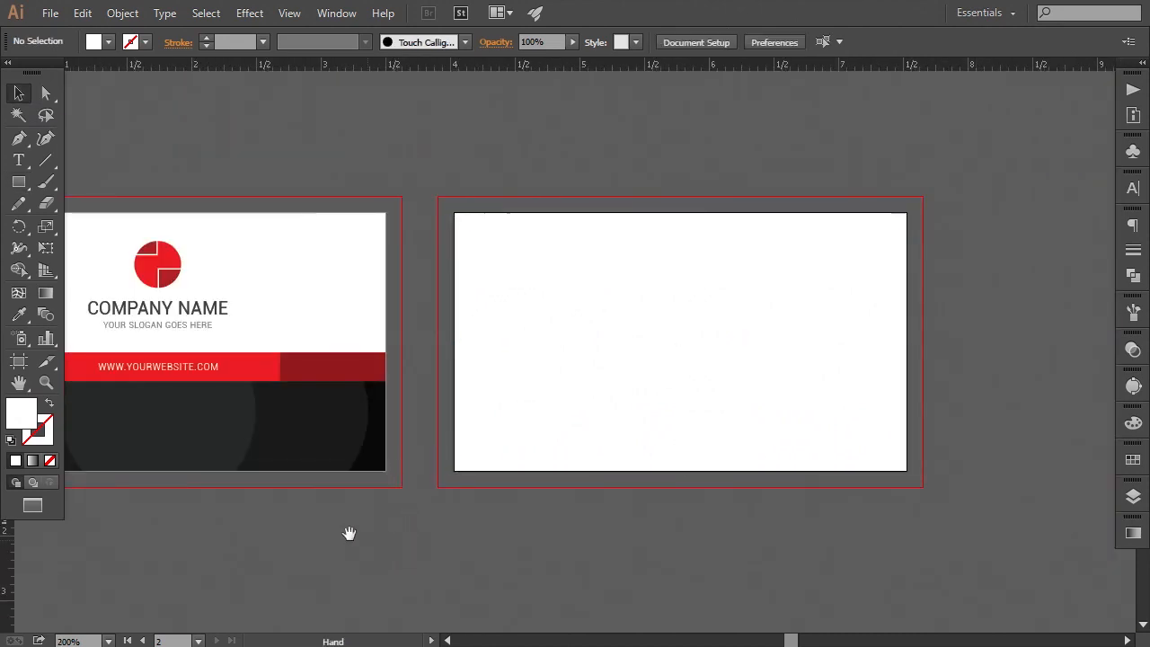
Select the white background rectangle on the first artboard and lock it.
drag(350, 534, 468, 523)
key(ctrl+minus)
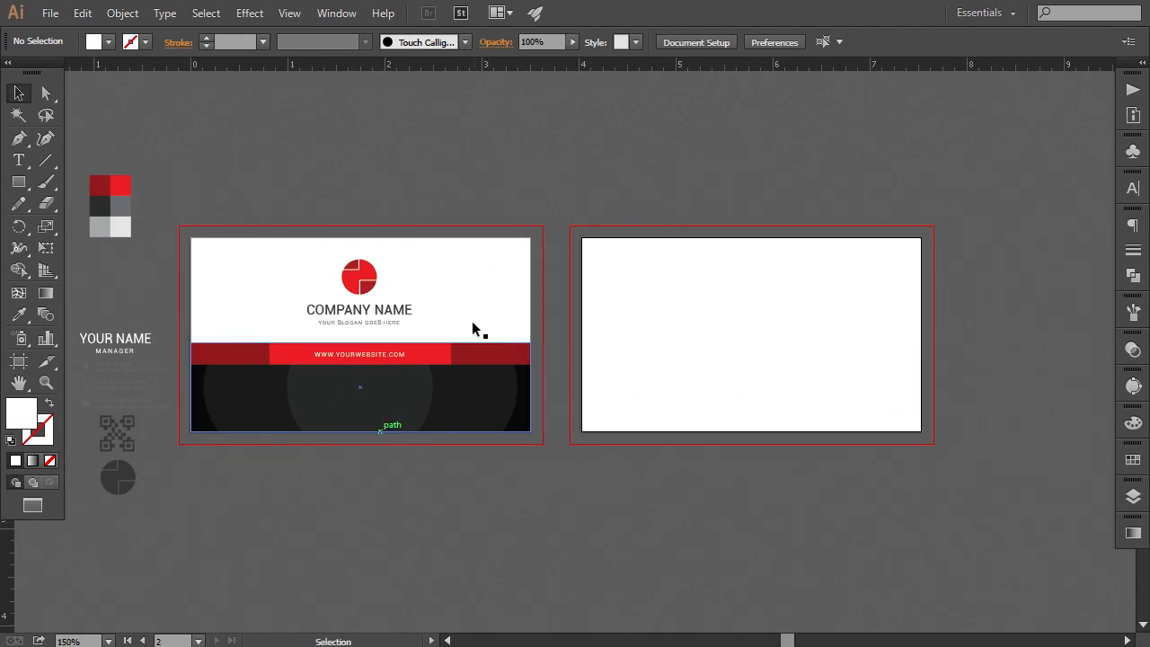
click(457, 282)
click(122, 13)
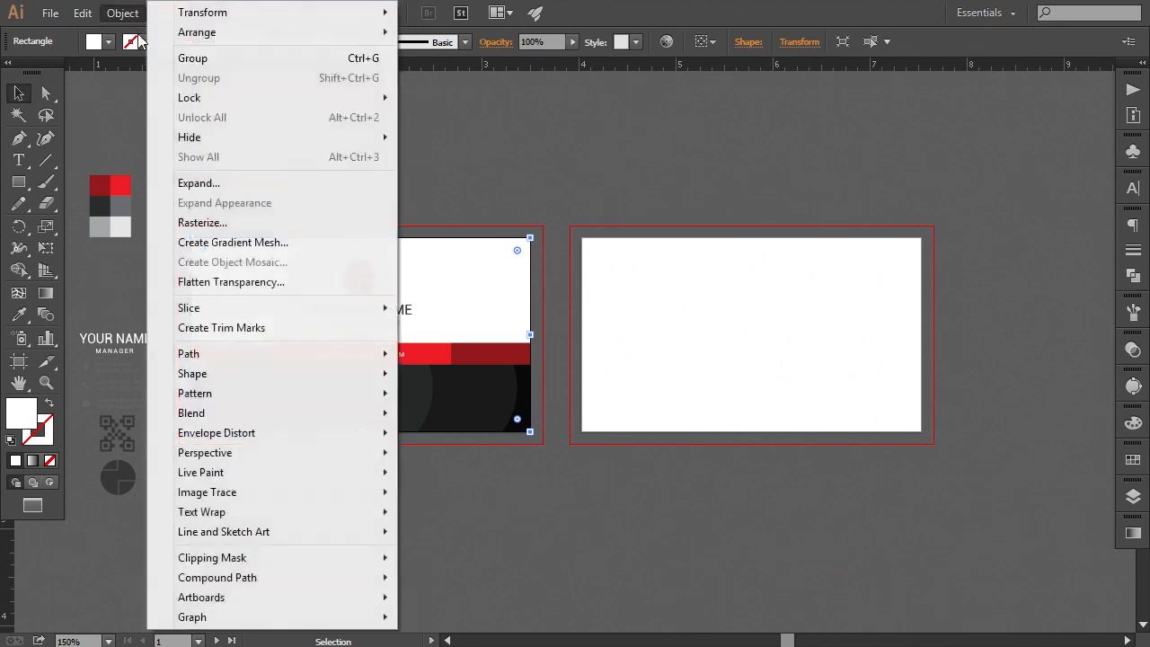
mouse_move(350, 106)
click(426, 99)
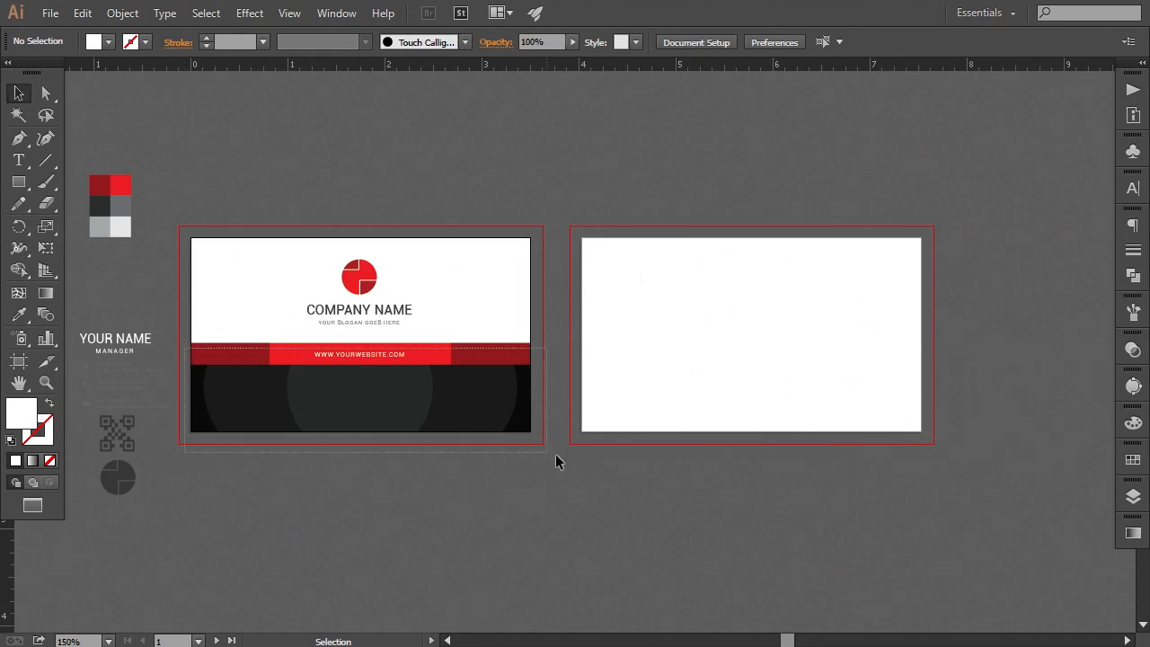
Copy the red strip, website text and dark patterned band onto the second artboard and bring the copies to the front.
drag(556, 455, 506, 462)
drag(392, 400, 780, 359)
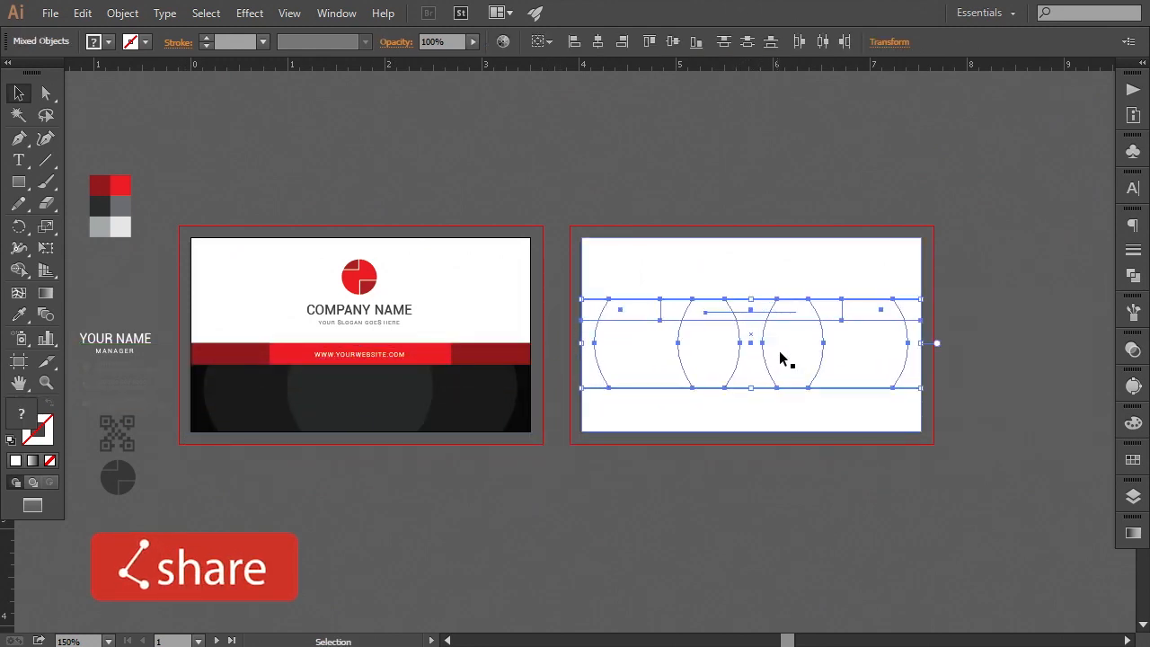
right_click(778, 368)
mouse_move(872, 509)
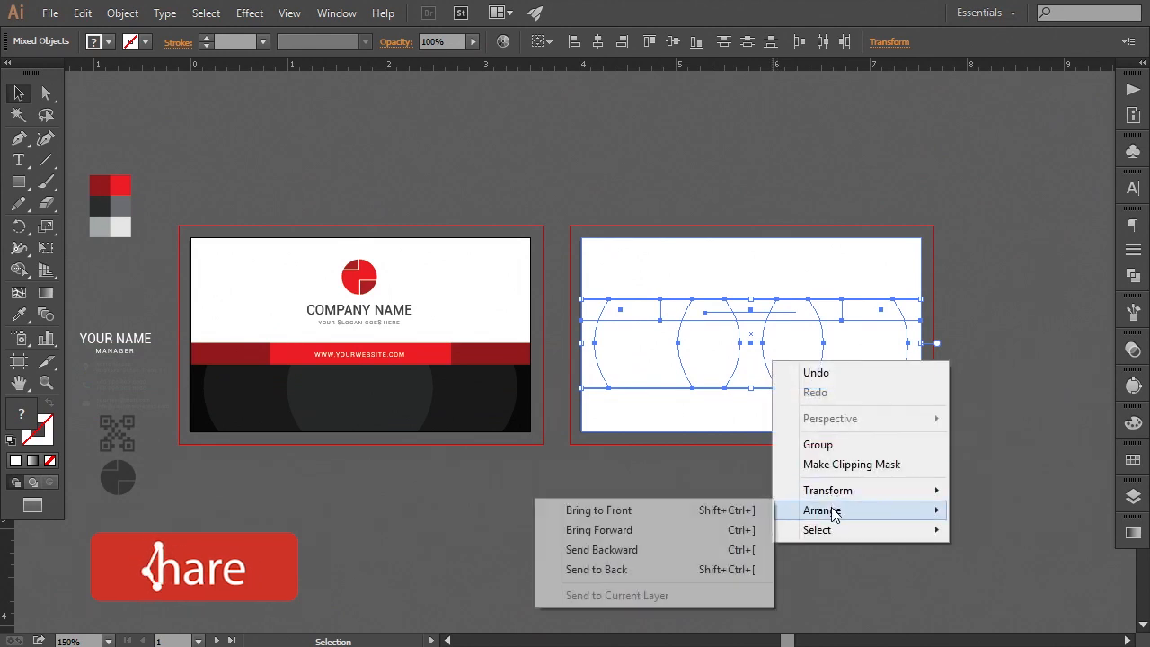
click(713, 511)
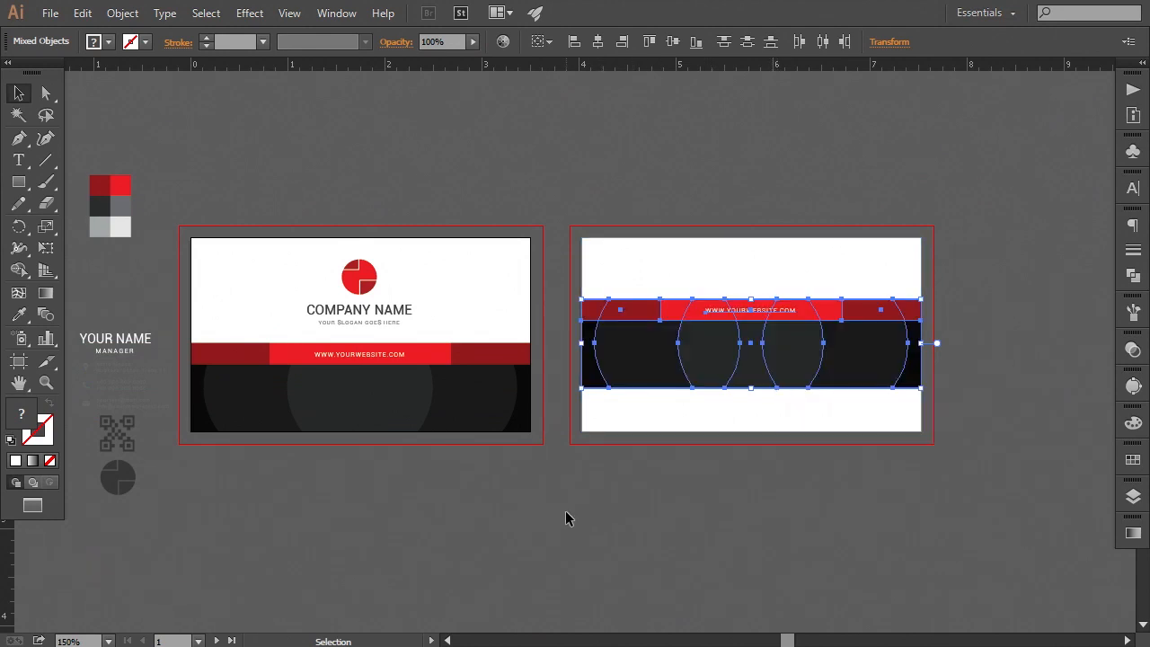
Nudge the copied strip and dark band slightly down on the second artboard, then deselect them.
key(Down)
key(Down)
key(Down)
key(Down)
key(Down)
key(Down)
key(Down)
key(Down)
key(Down)
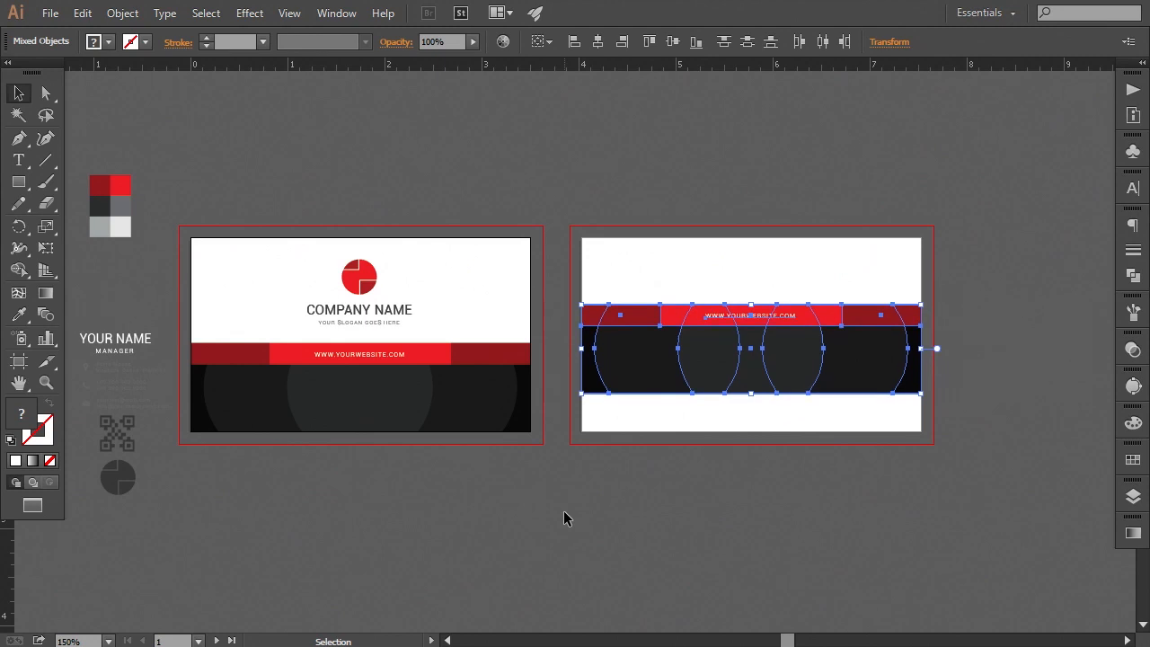
key(Up)
key(Up)
key(Up)
key(Up)
key(Up)
click(563, 519)
Select the white background rectangle on the second artboard and lock it.
click(728, 264)
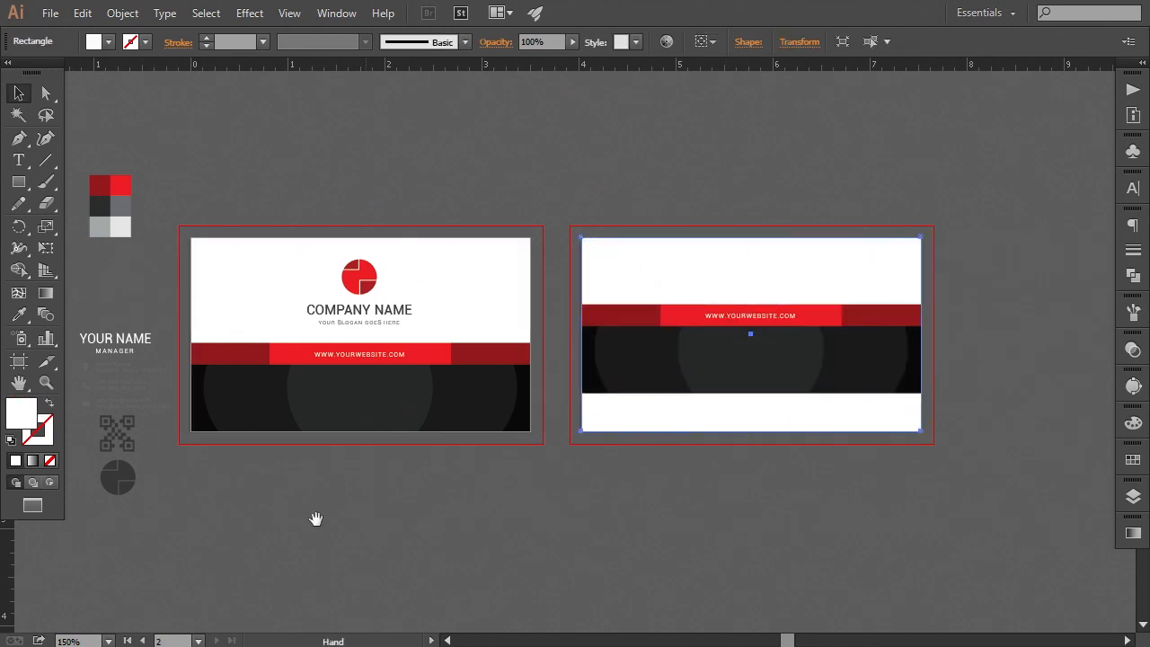
drag(296, 530, 337, 527)
click(122, 12)
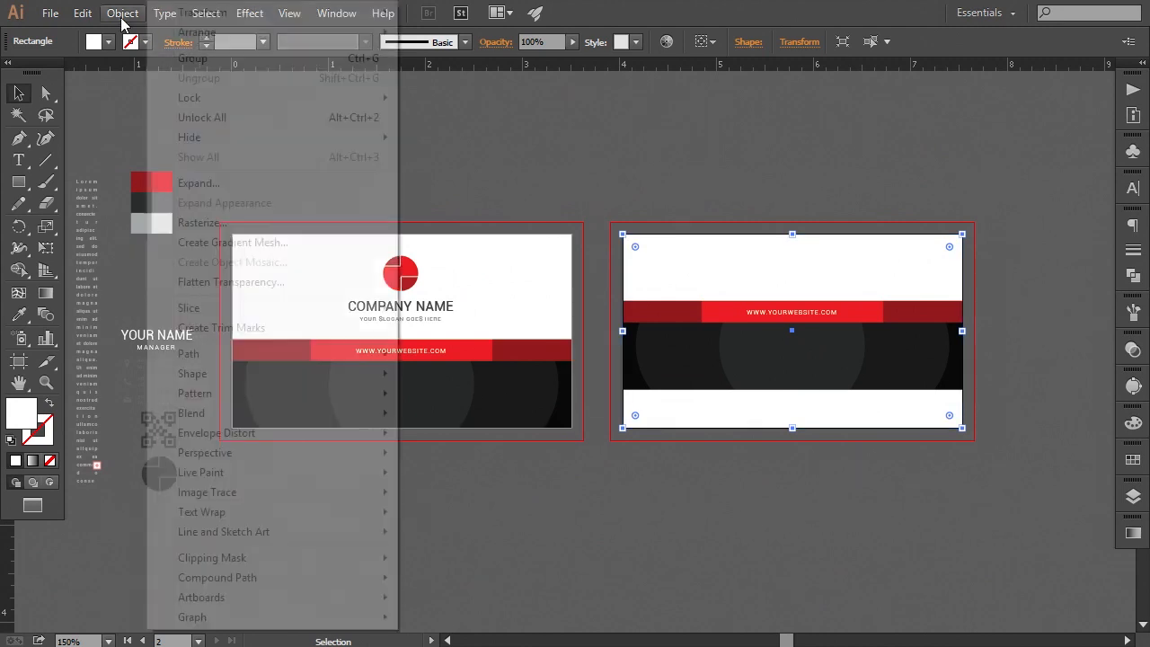
mouse_move(269, 98)
click(418, 96)
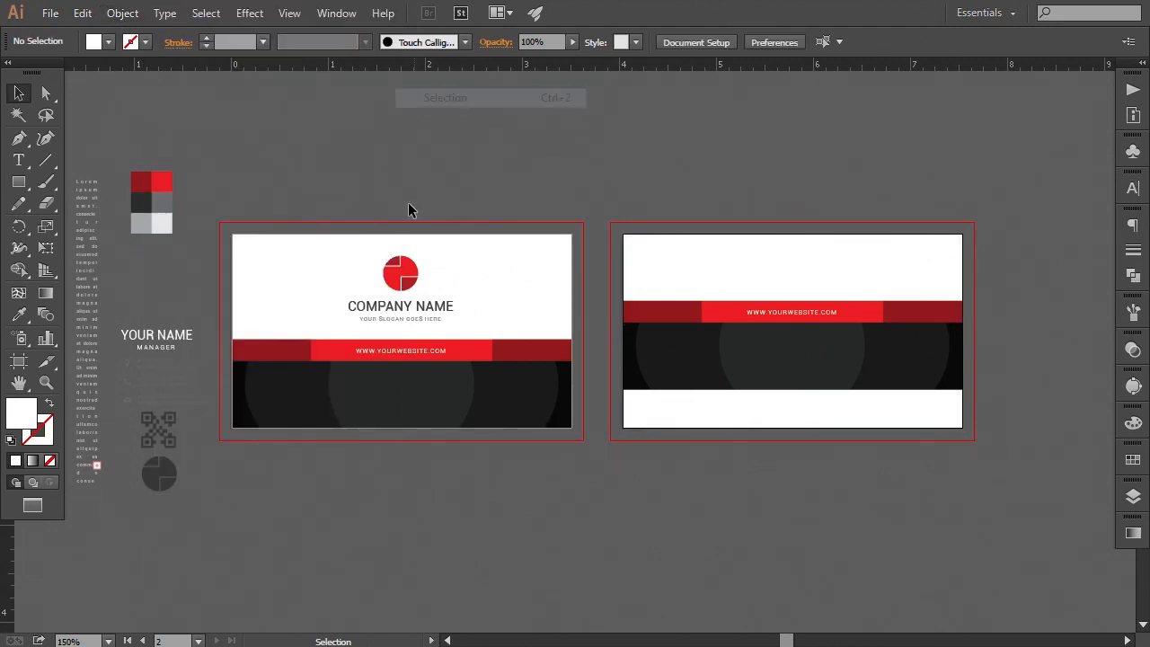
Rotate the lorem ipsum text block to horizontal, place it in the white area below the second card's dark band, and bring it to front.
drag(306, 553, 351, 547)
click(124, 358)
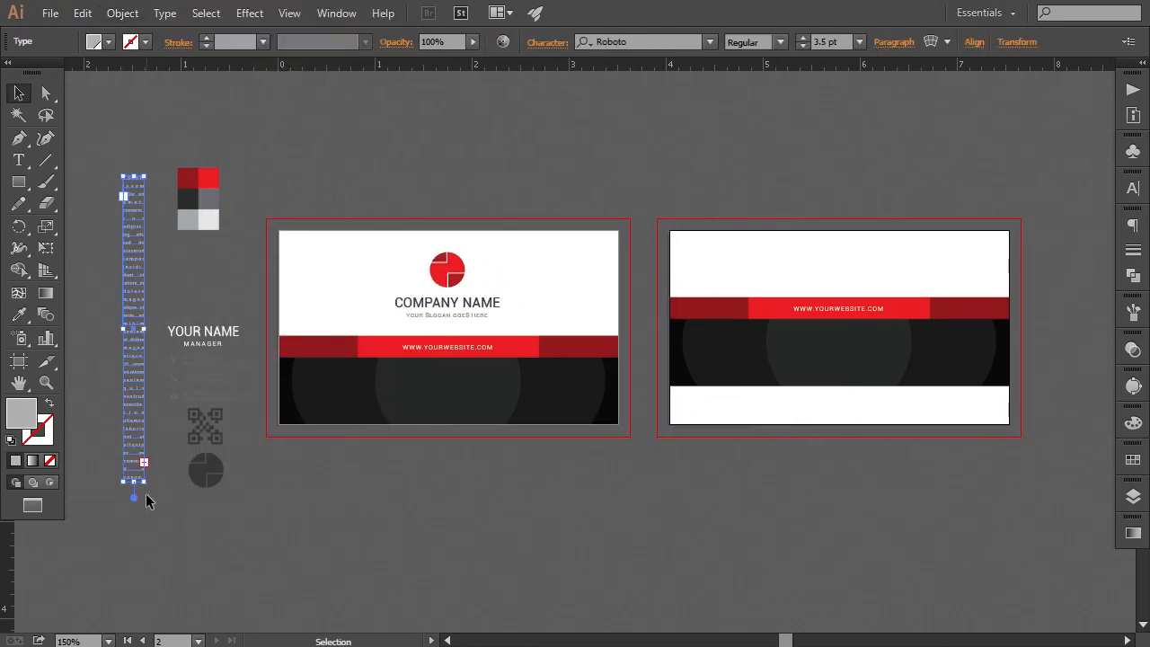
drag(144, 490, 293, 318)
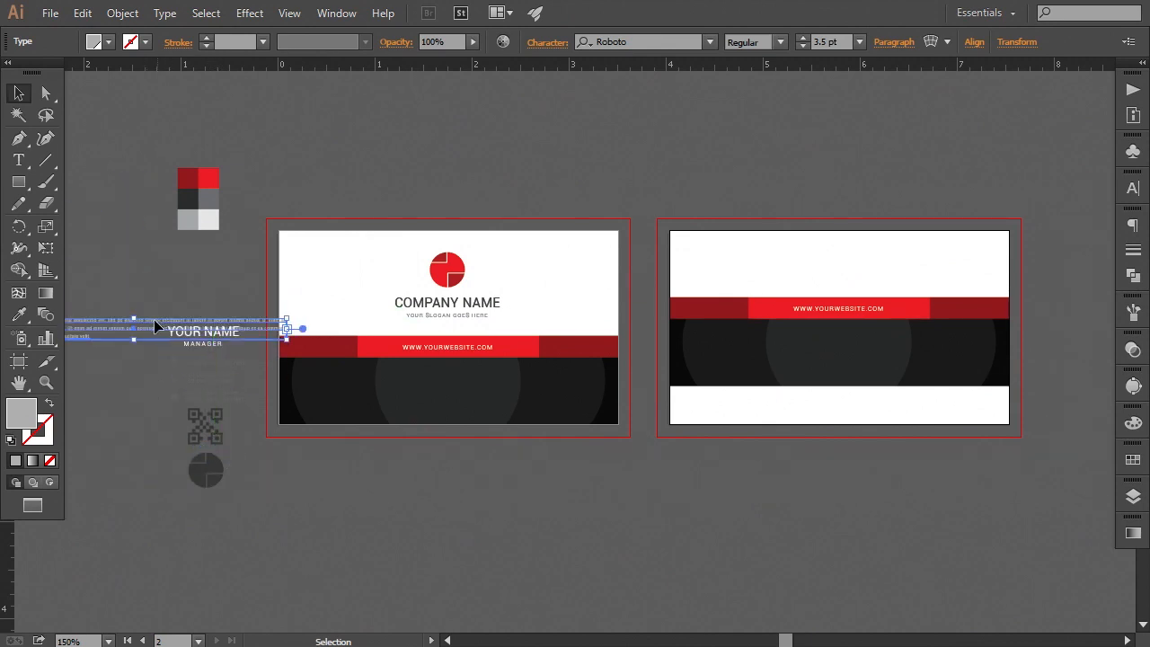
drag(149, 332, 855, 407)
drag(843, 503, 701, 513)
right_click(721, 459)
click(898, 428)
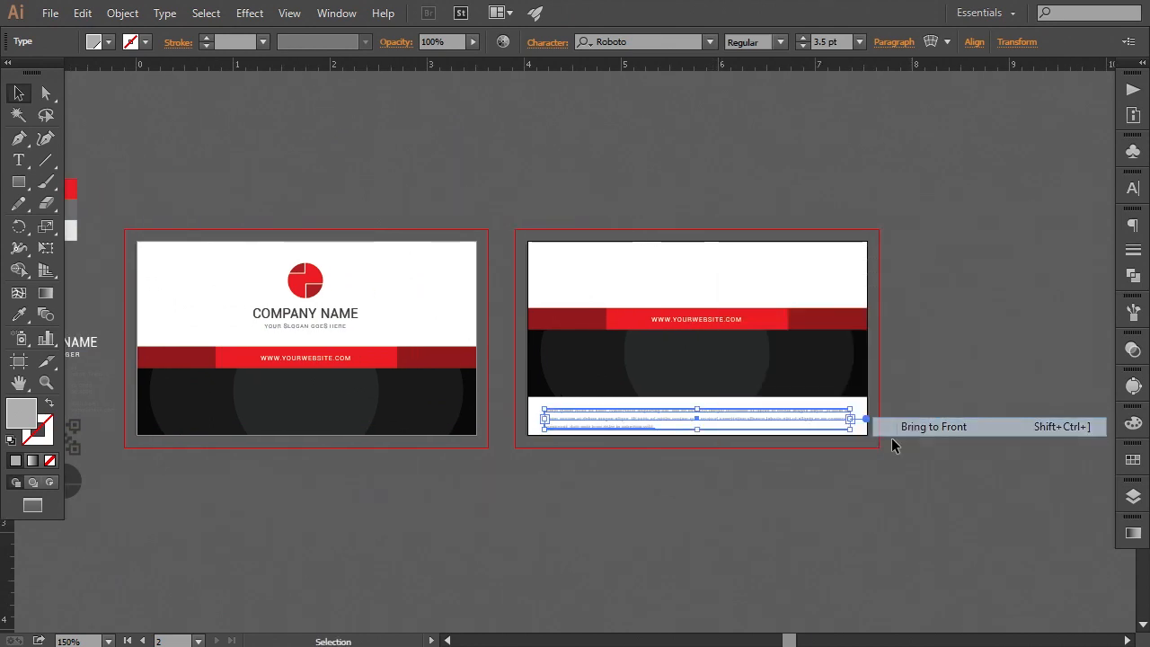
key(ctrl+equal)
key(ctrl+equal)
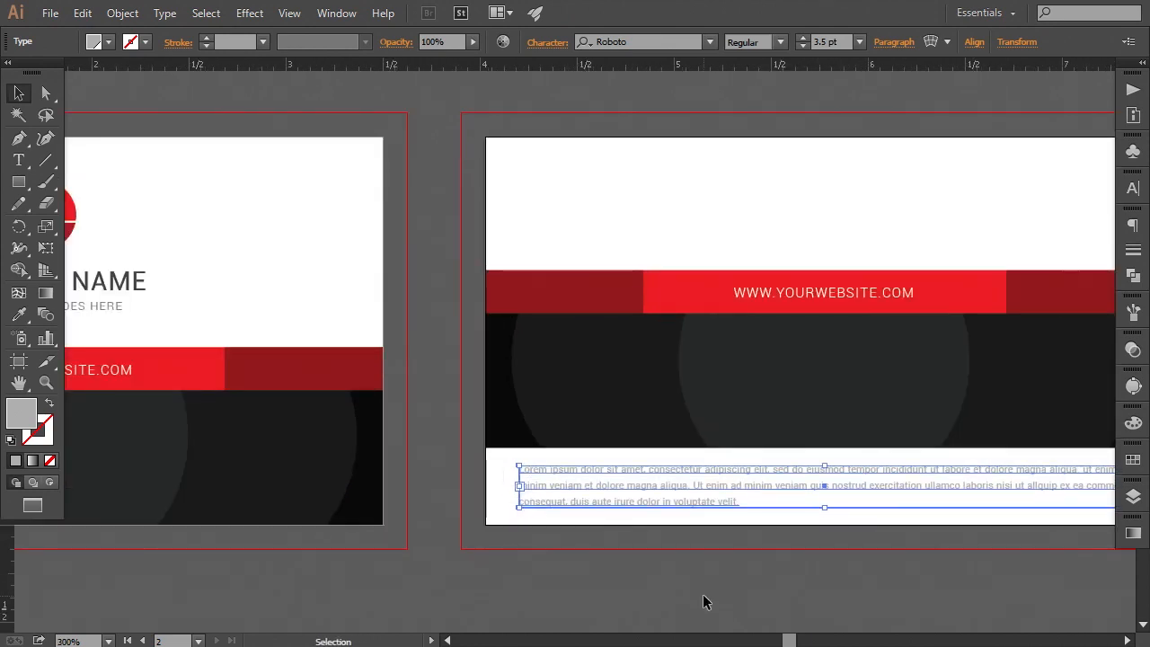
click(702, 594)
Nudge the second card's red strip, website text and dark band slightly down, moving the lorem ipsum paragraph down a touch as well.
drag(702, 594, 509, 573)
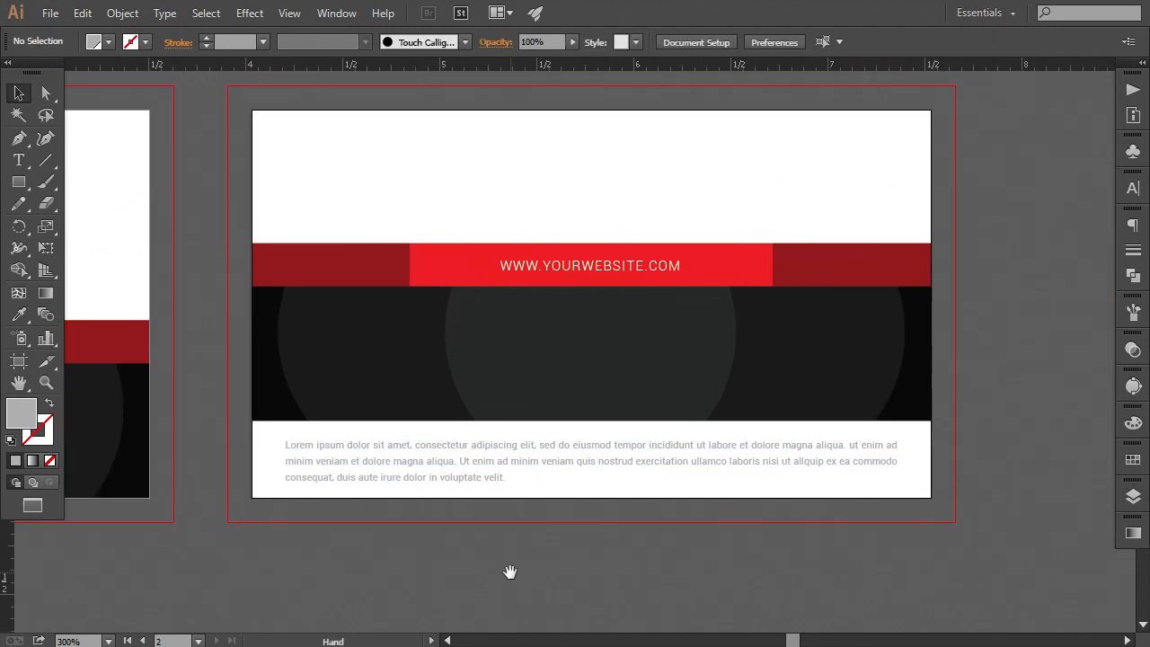
click(481, 480)
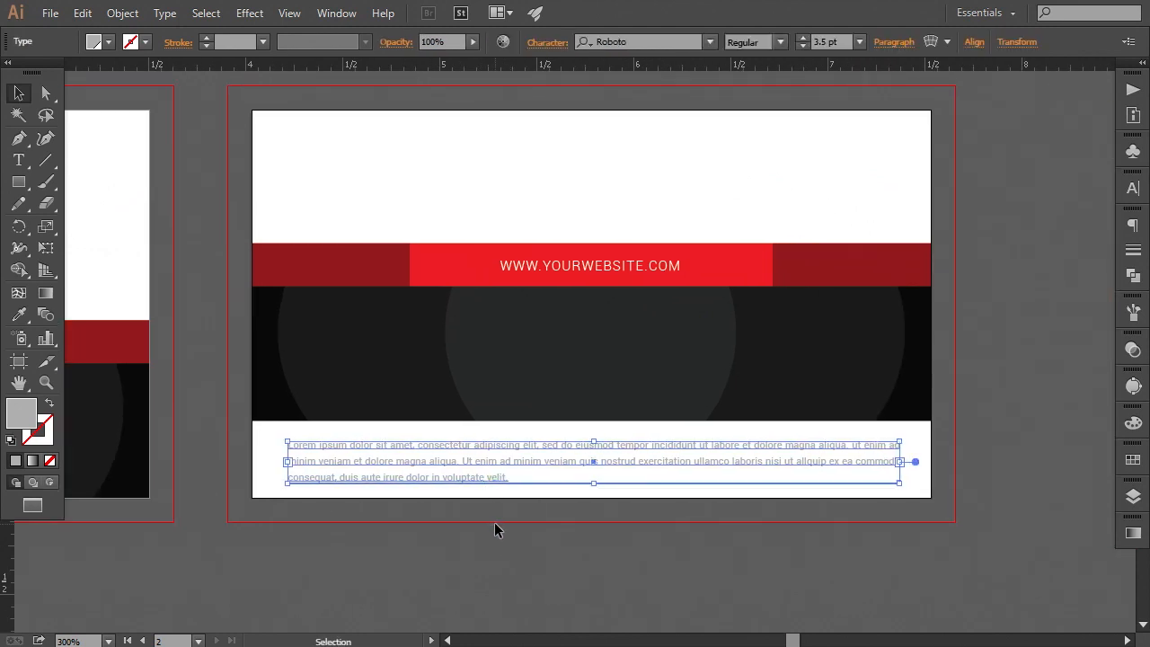
click(494, 534)
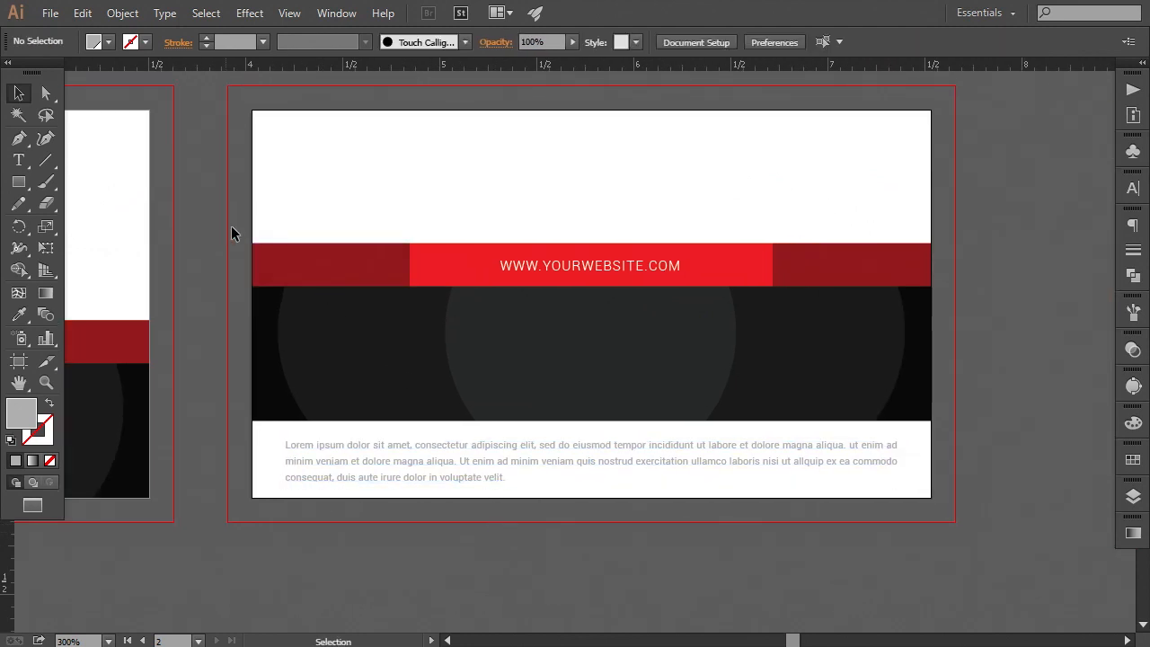
drag(230, 227, 966, 421)
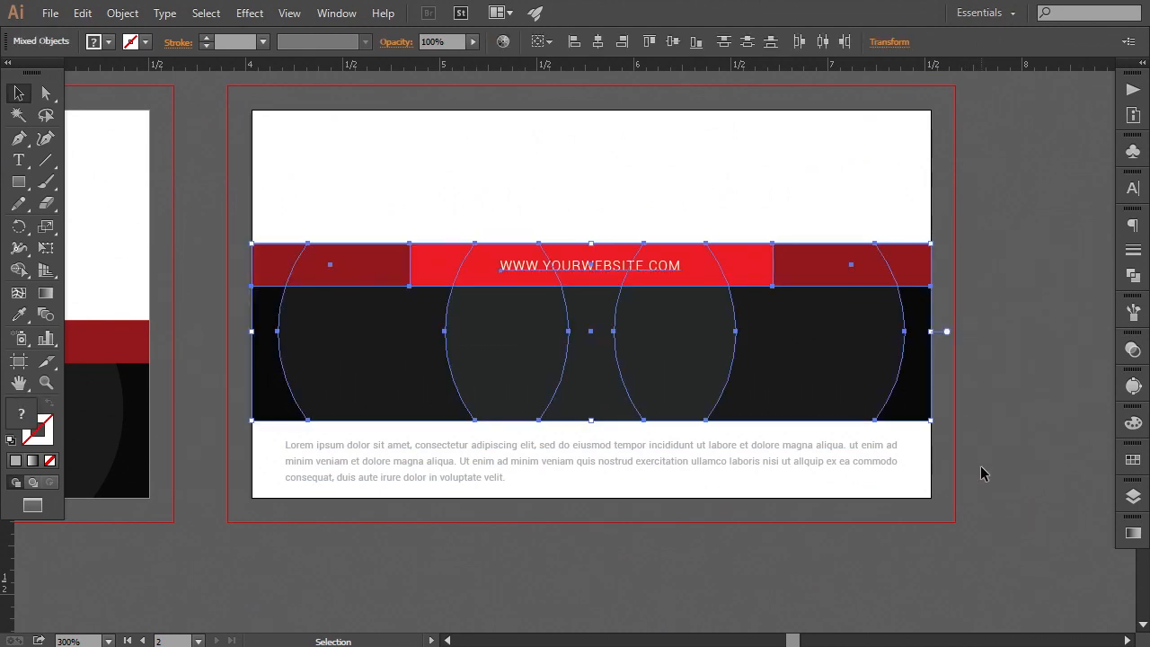
key(Down)
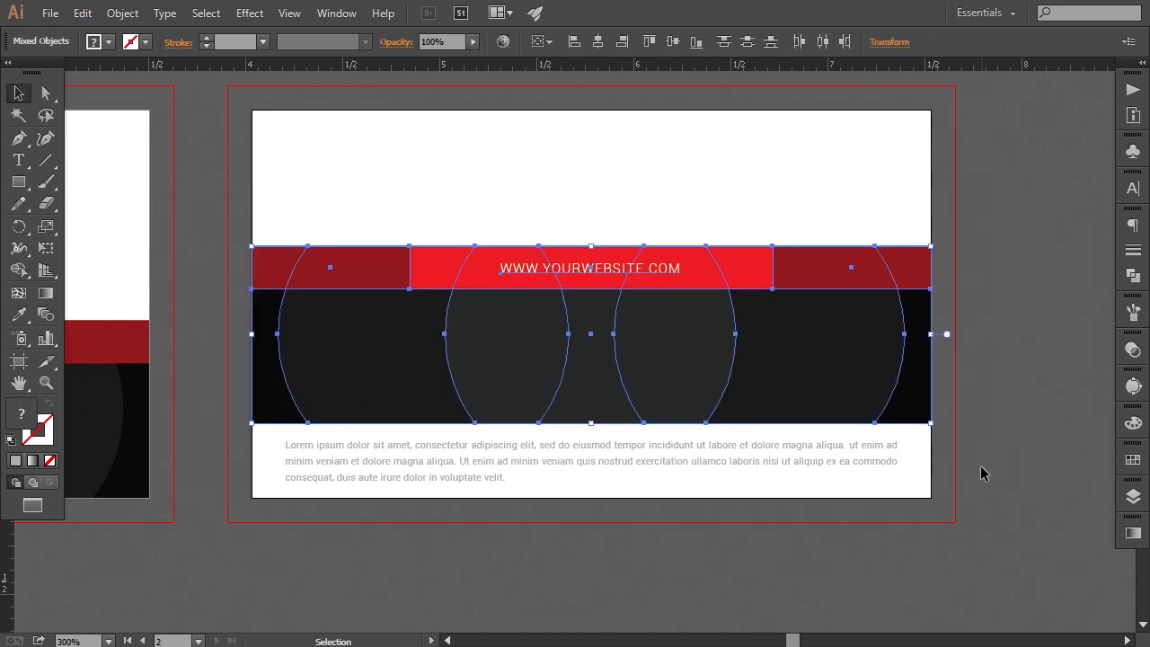
shift+click(441, 476)
key(Down)
click(495, 575)
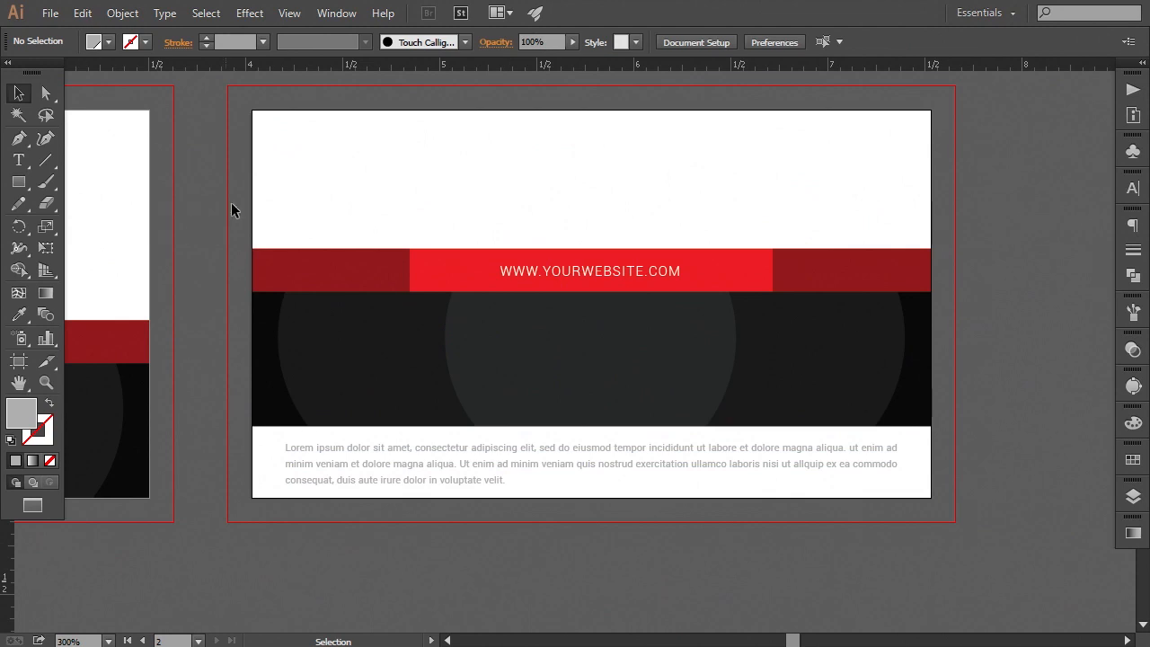
drag(223, 209, 975, 426)
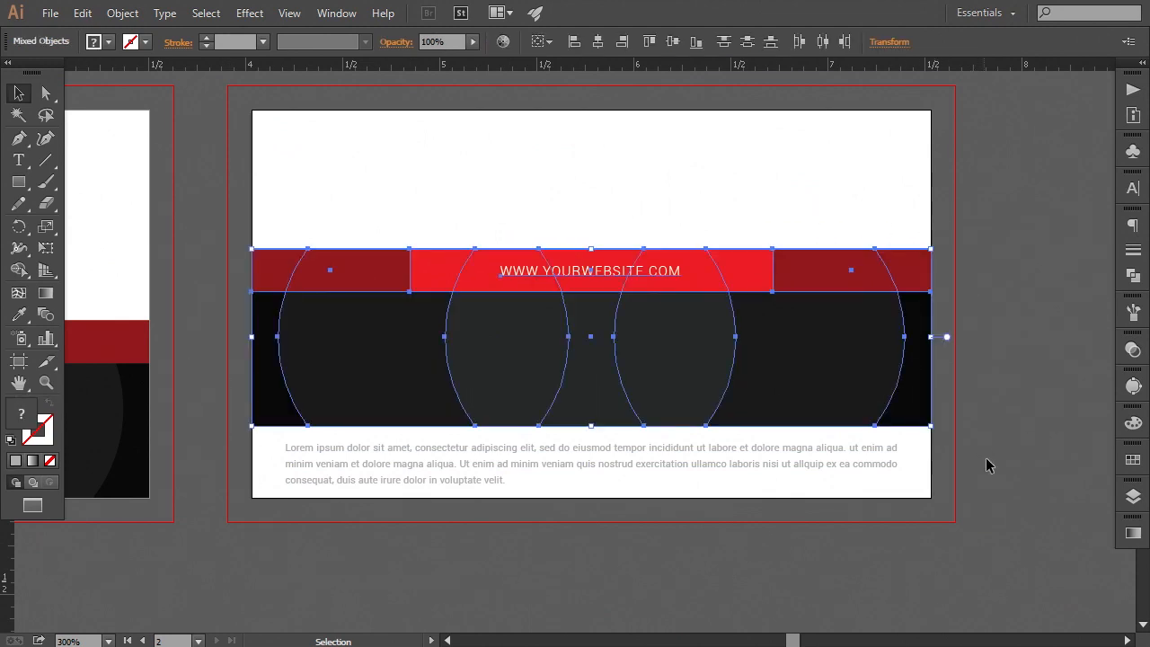
key(Down)
click(990, 462)
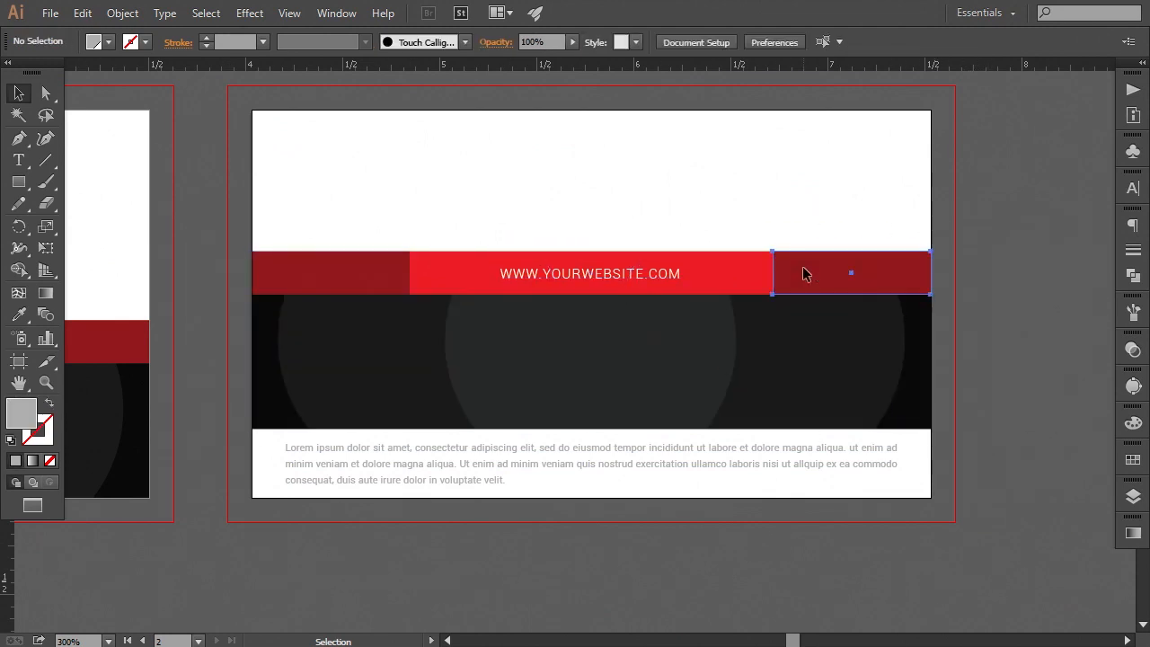
Stretch the three red strip rectangles on the second card upward together into tall blocks covering most of the upper white area.
click(804, 274)
shift+click(709, 266)
shift+click(334, 276)
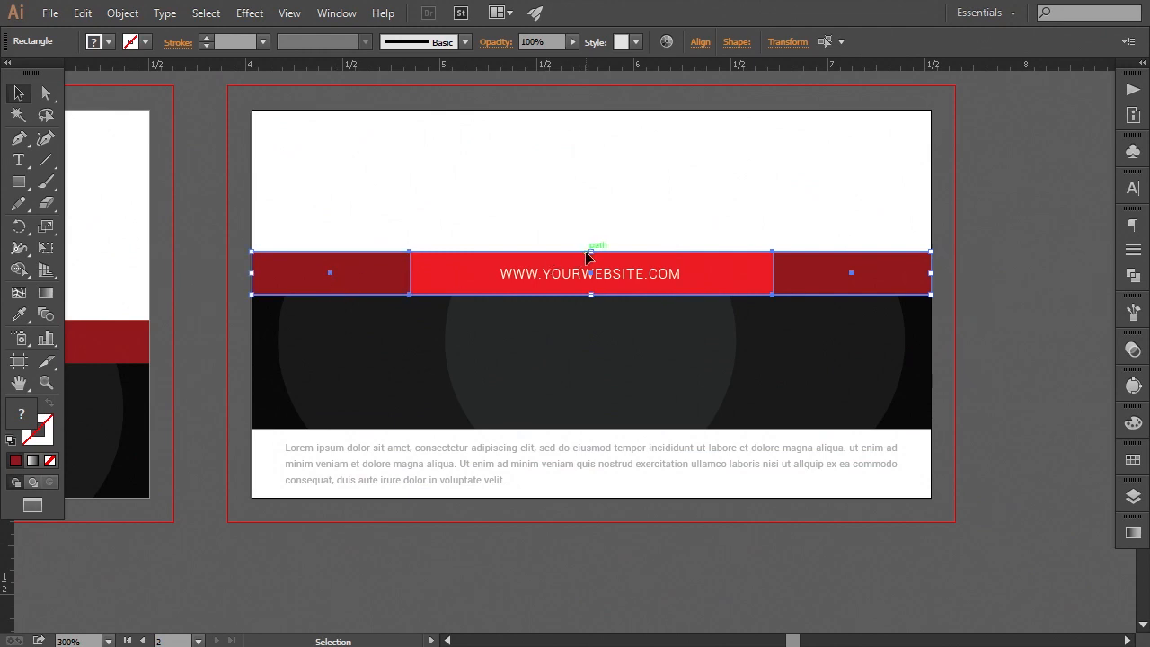
drag(591, 251, 591, 140)
Nudge the three tall red blocks upward and delete the website text from the second card.
key(Up)
key(Up)
key(Up)
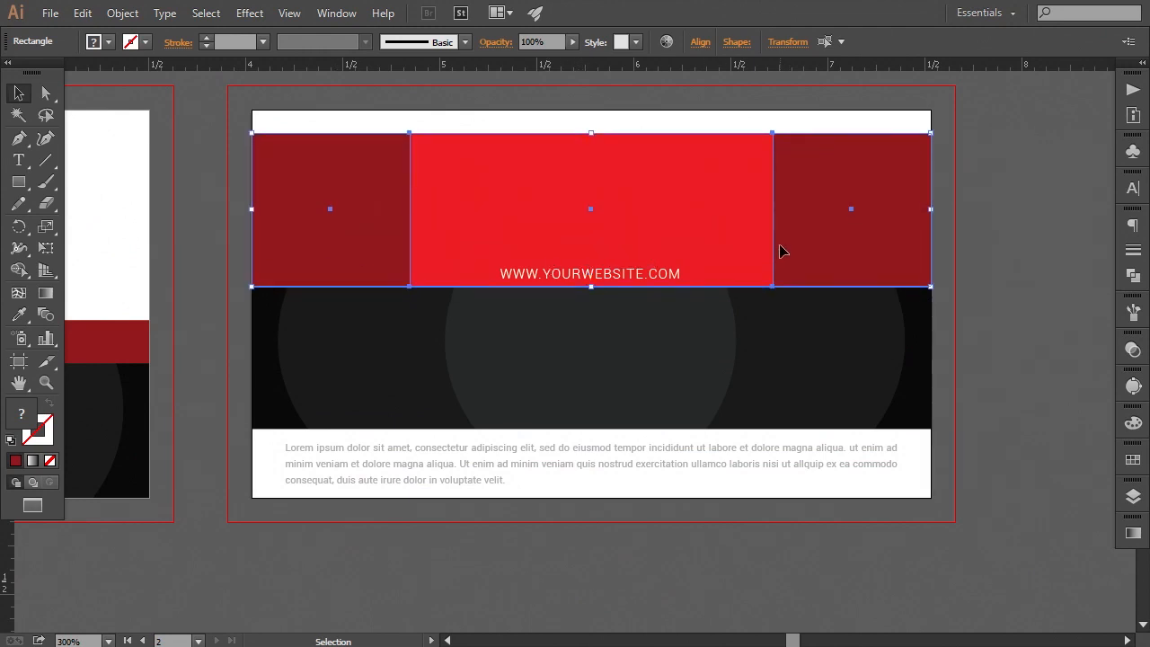
key(Up)
key(Up)
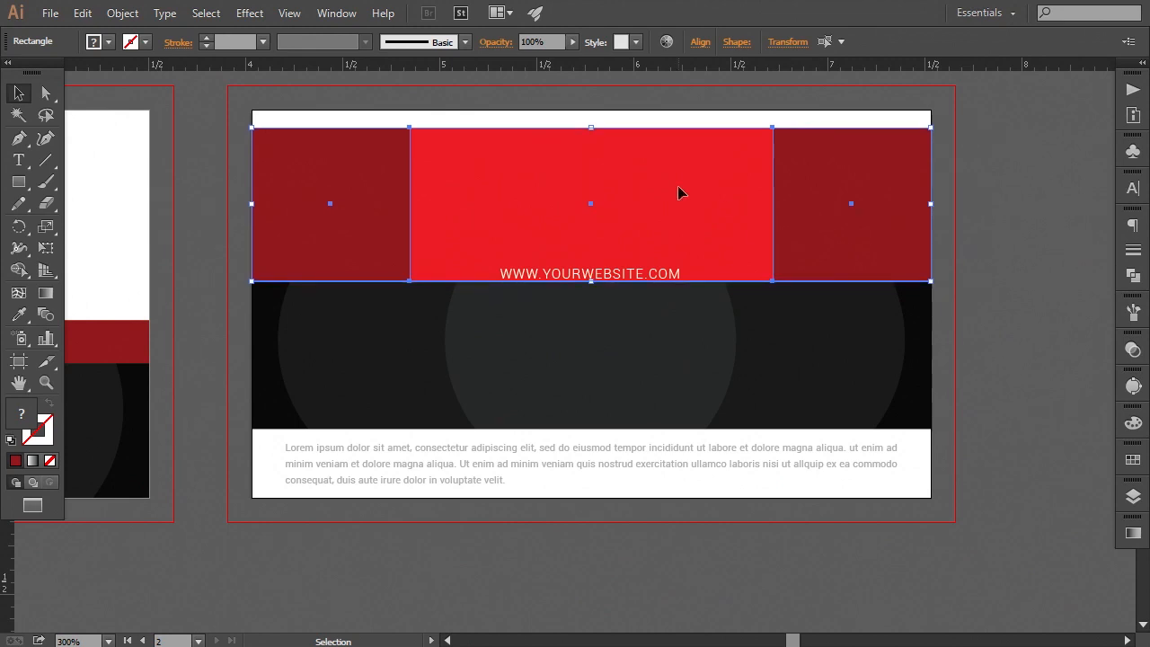
key(Down)
click(641, 274)
key(Delete)
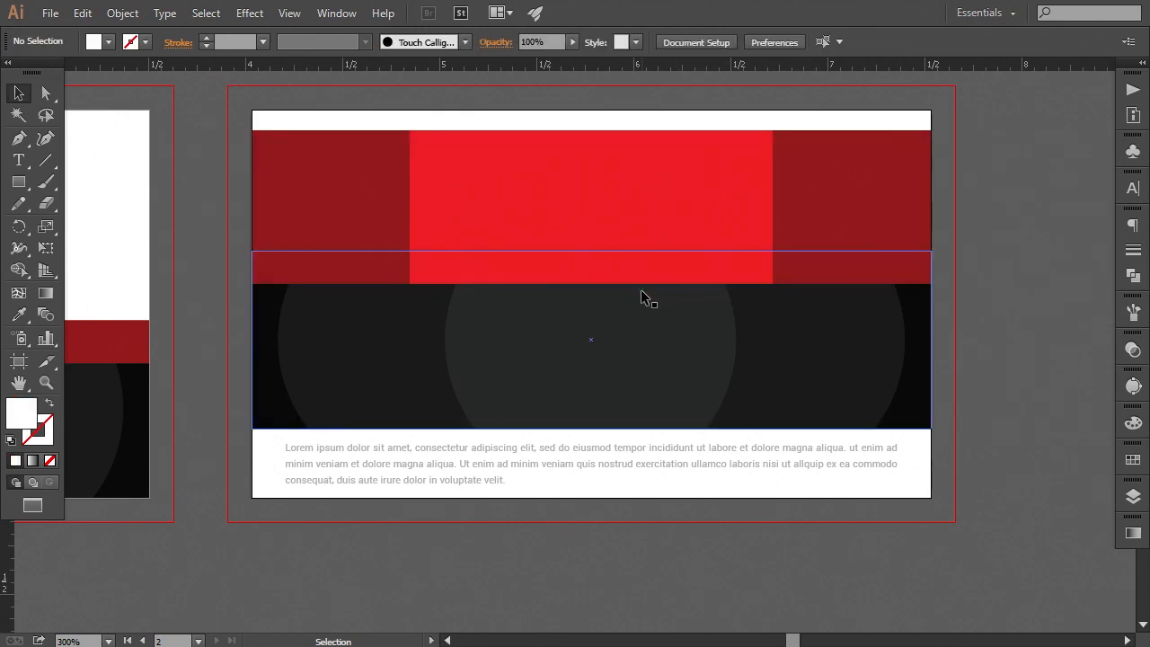
Move the contact details group onto the middle of the second card's dark band, bring it to front and nudge it up.
key(ctrl+minus)
key(ctrl+minus)
drag(237, 506, 436, 501)
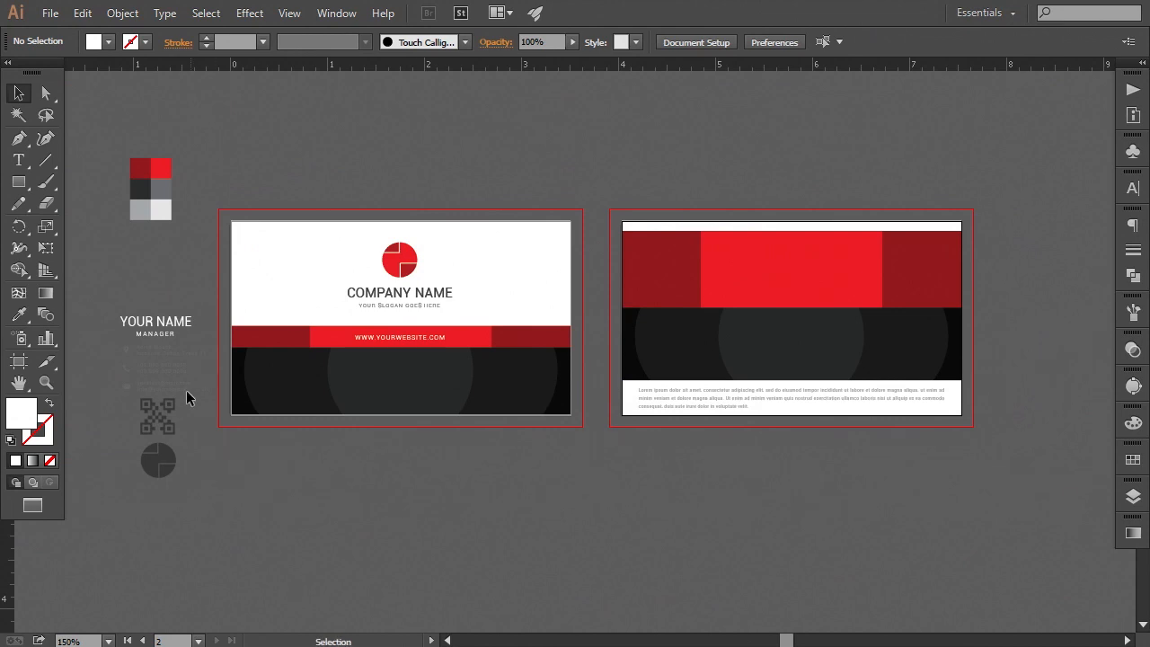
drag(147, 353, 769, 330)
key(ctrl+plus)
key(ctrl+plus)
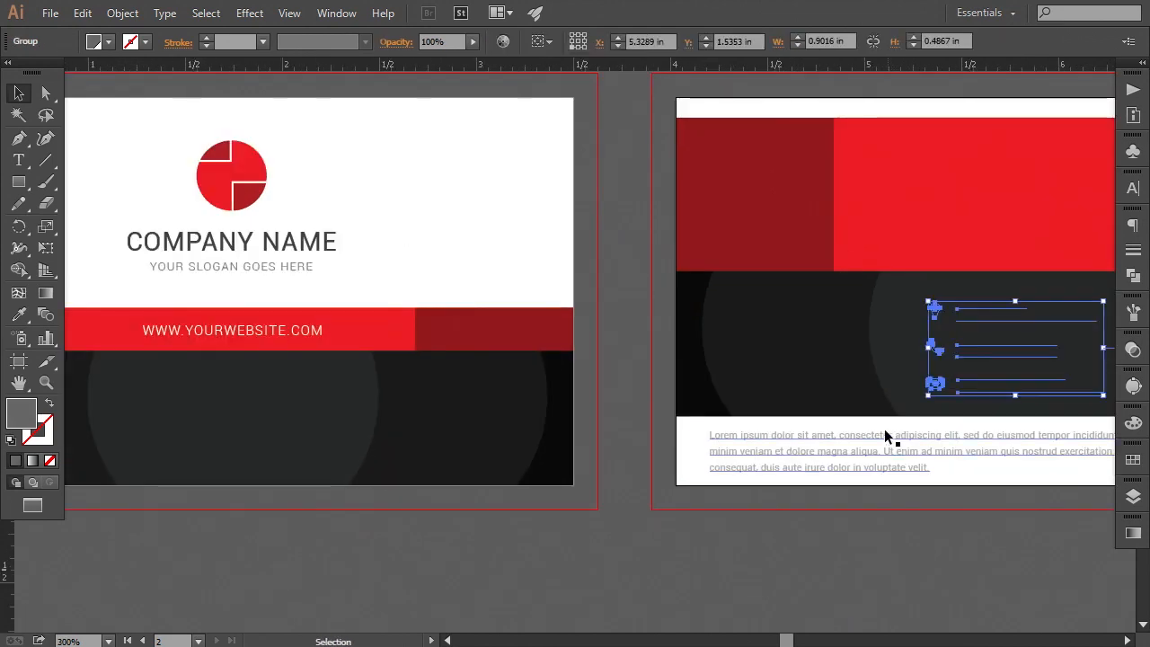
right_click(611, 363)
mouse_move(722, 519)
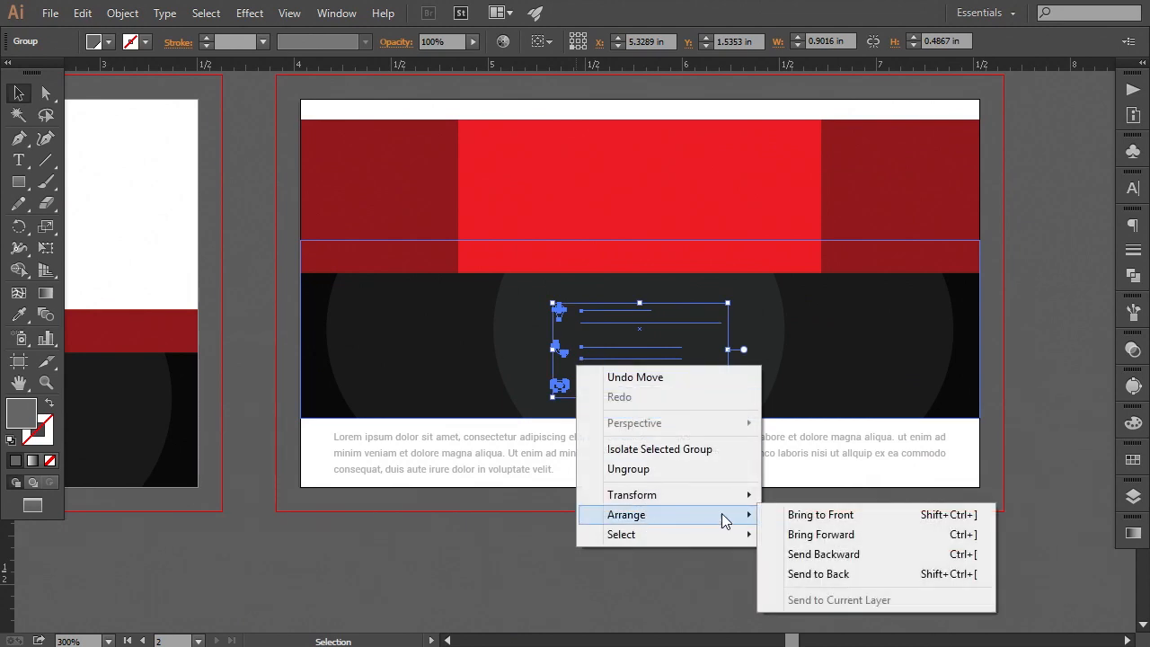
click(800, 513)
key(Up)
key(Up)
key(Up)
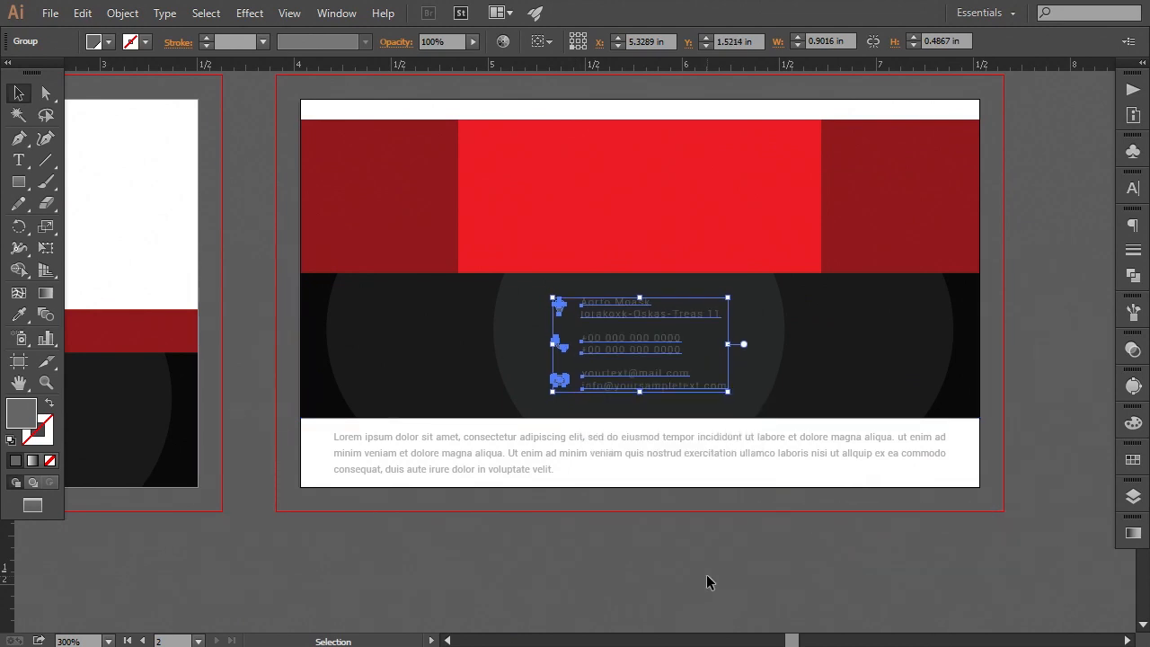
Move the three red blocks up together until they meet the second card's top edge, then deselect them.
click(871, 233)
shift+click(692, 210)
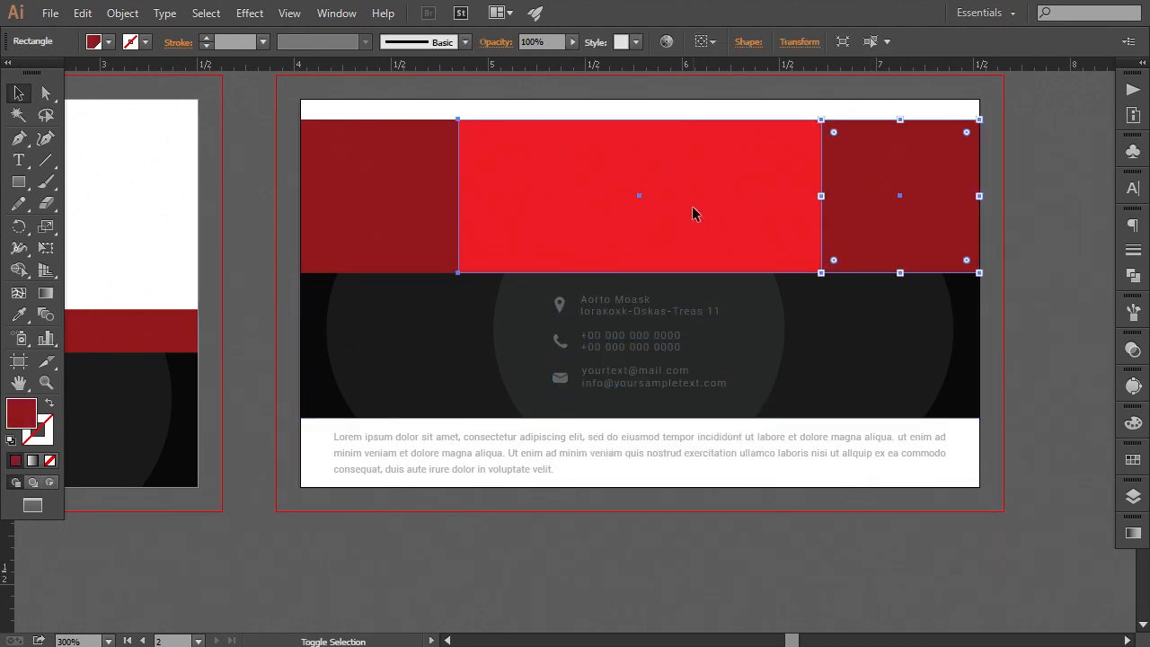
shift+click(386, 233)
key(Up)
key(Up)
key(Up)
key(Up)
key(Up)
key(Up)
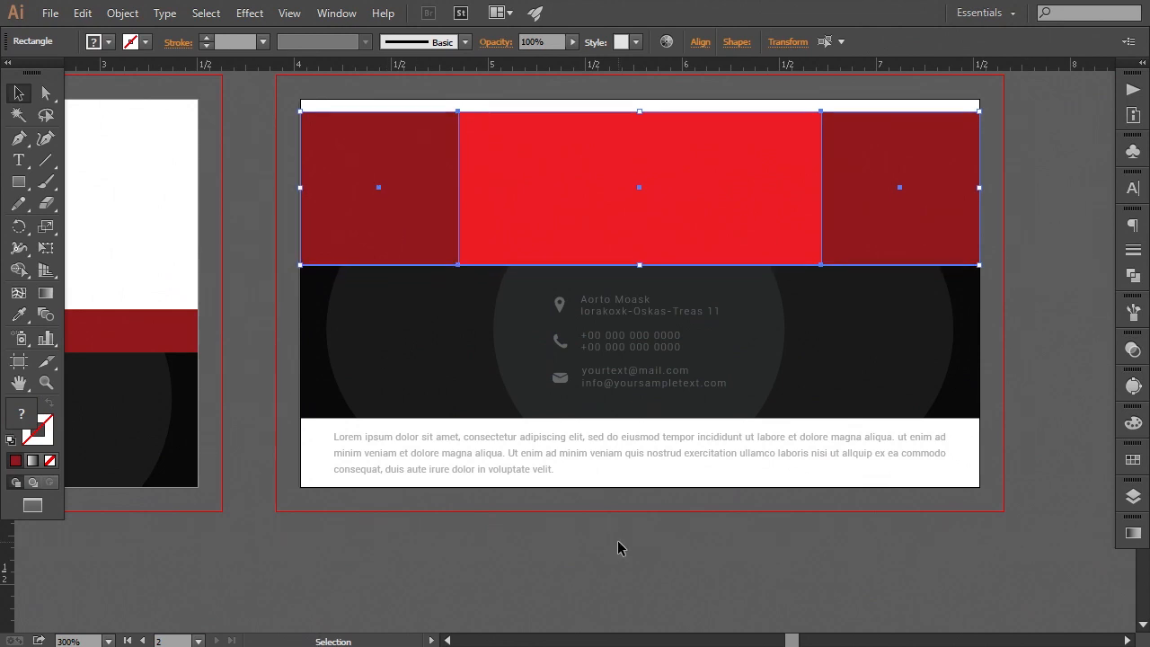
key(Down)
key(Down)
key(Down)
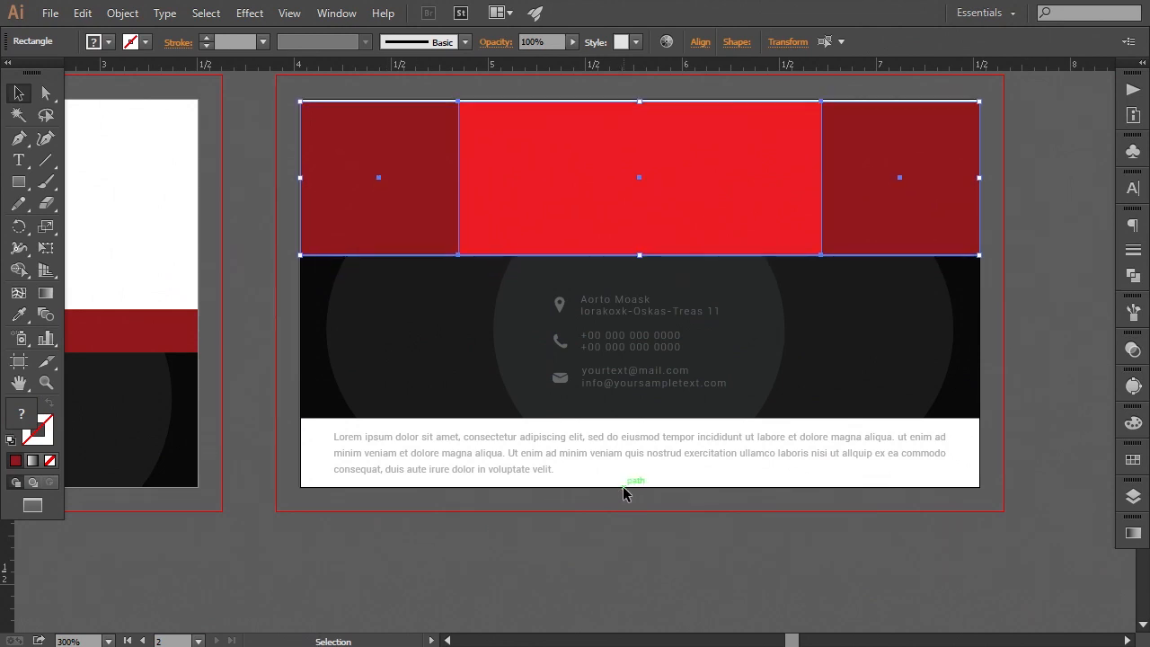
key(Up)
key(Up)
click(632, 551)
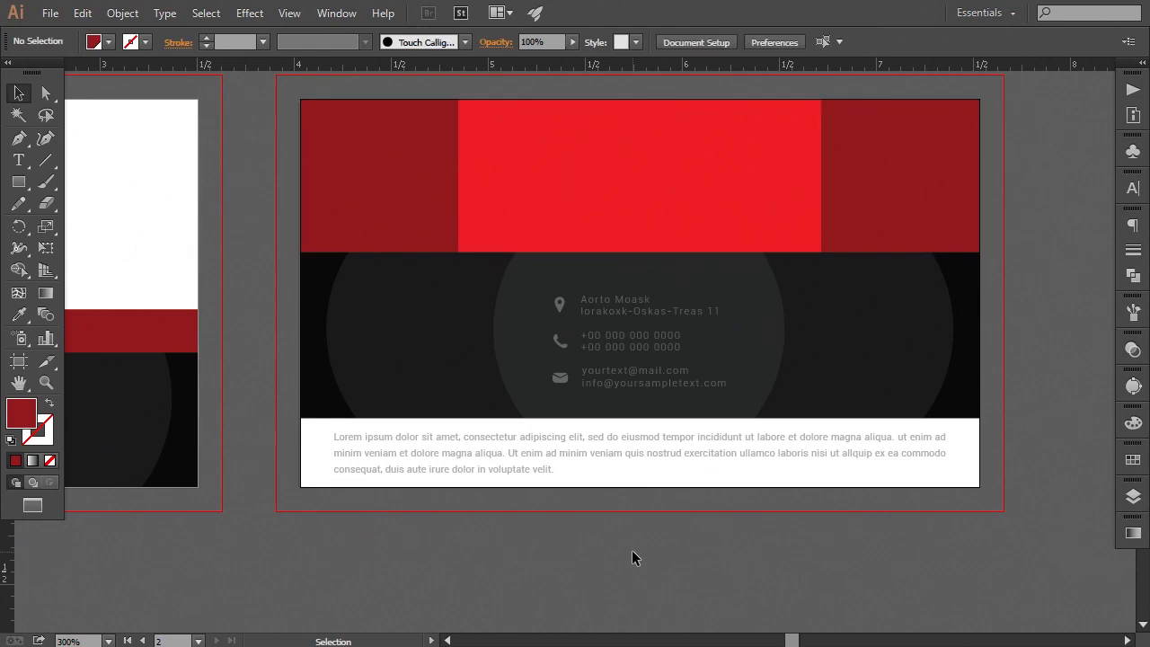
Nudge the contact details group up to centre it vertically in the visible dark band, and deselect it.
click(621, 387)
key(Up)
key(Up)
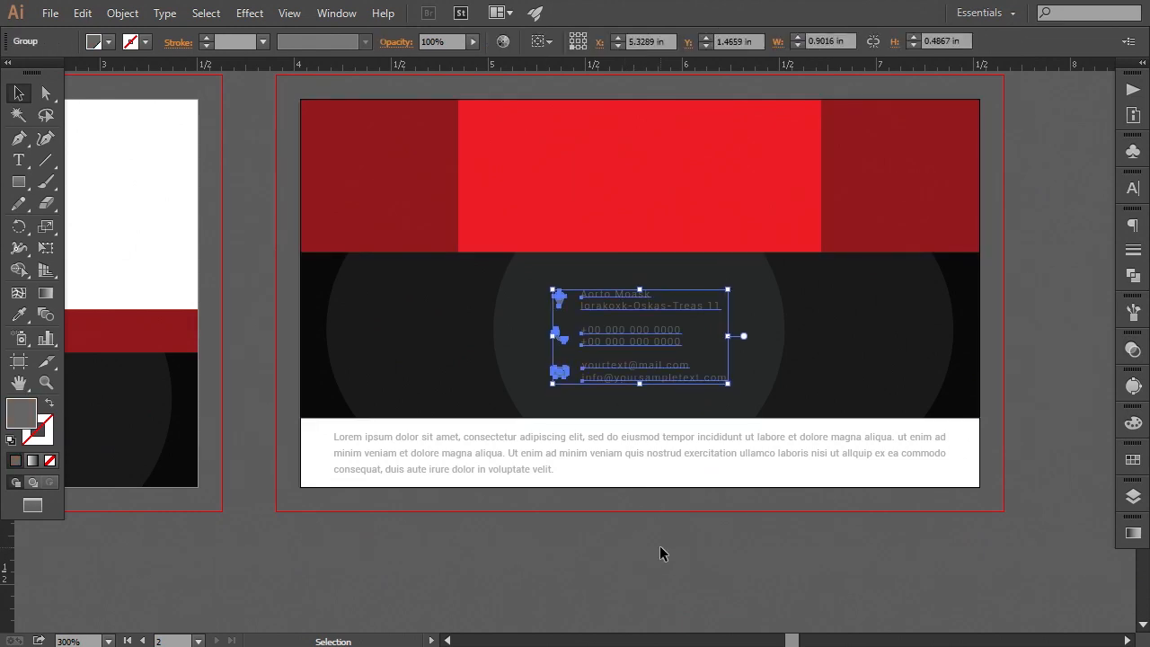
click(659, 545)
Move the QR code onto the dark band to the right of the contact details and bring it to front.
key(ctrl+minus)
key(ctrl+minus)
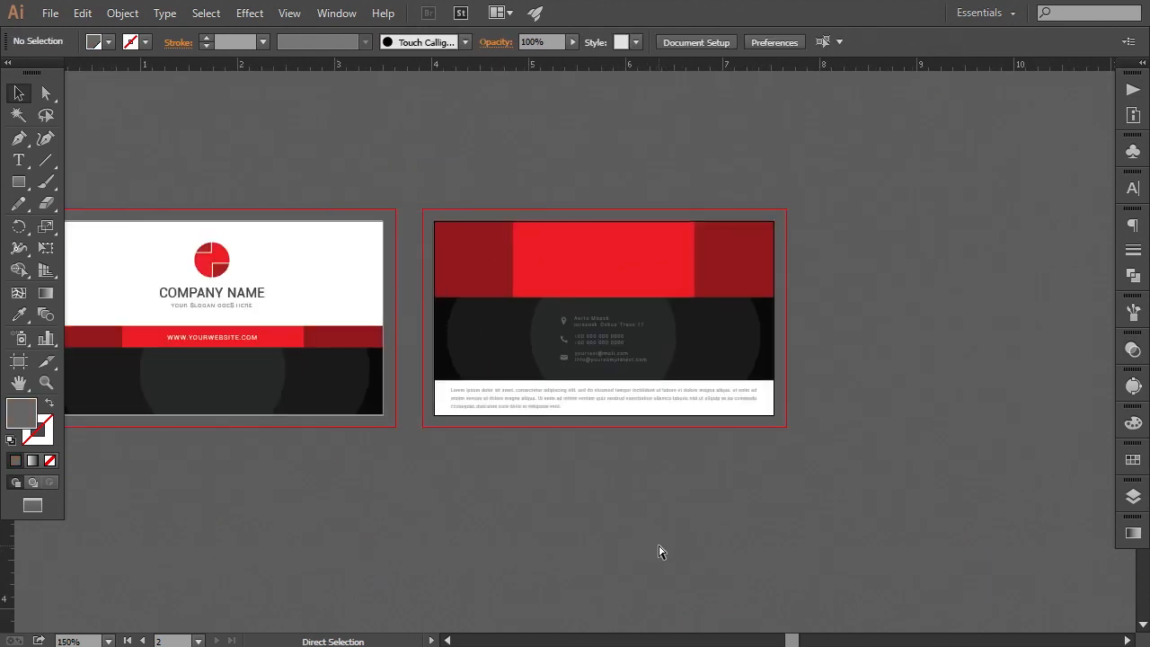
drag(128, 463, 322, 461)
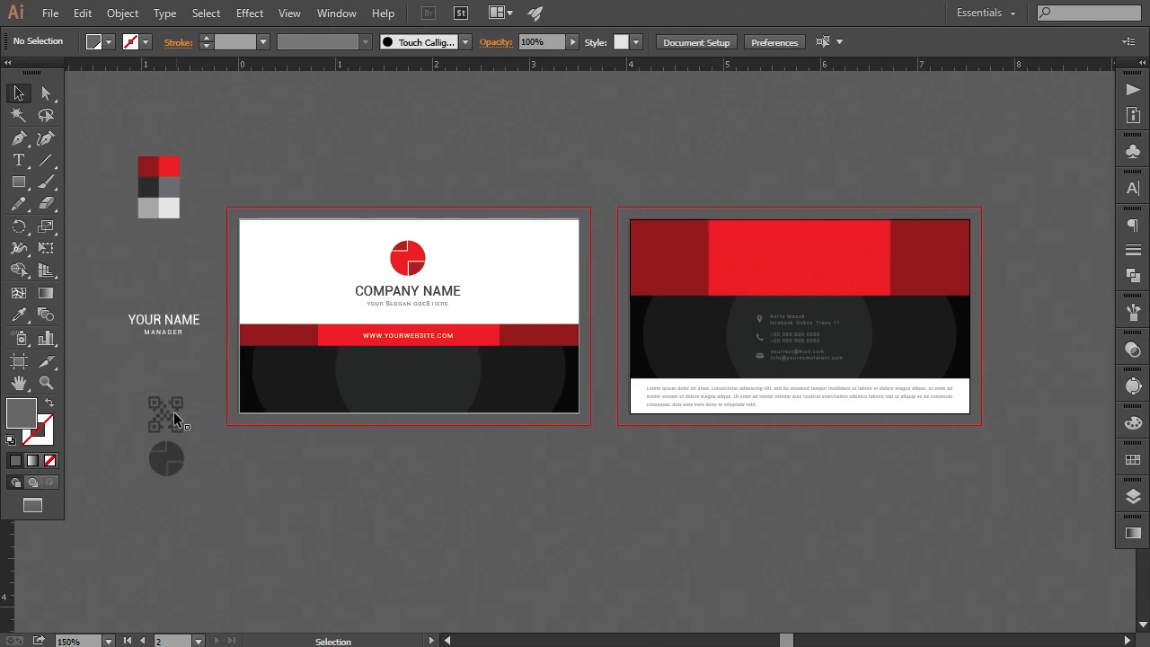
drag(175, 418, 924, 340)
right_click(922, 339)
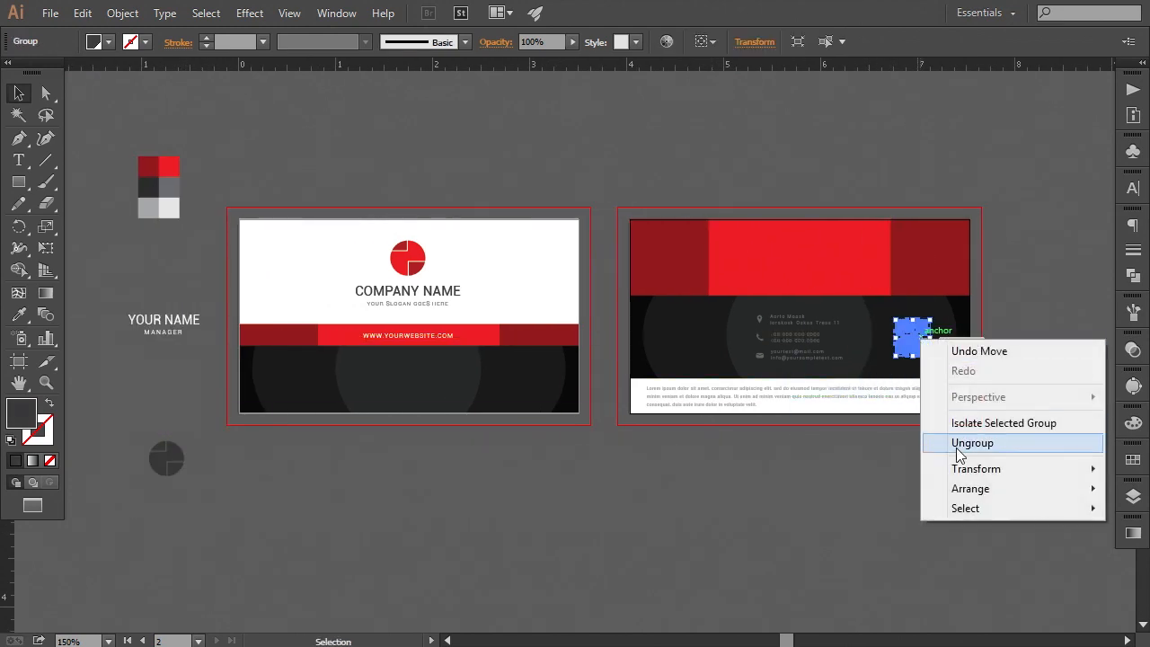
mouse_move(957, 488)
click(850, 487)
click(325, 526)
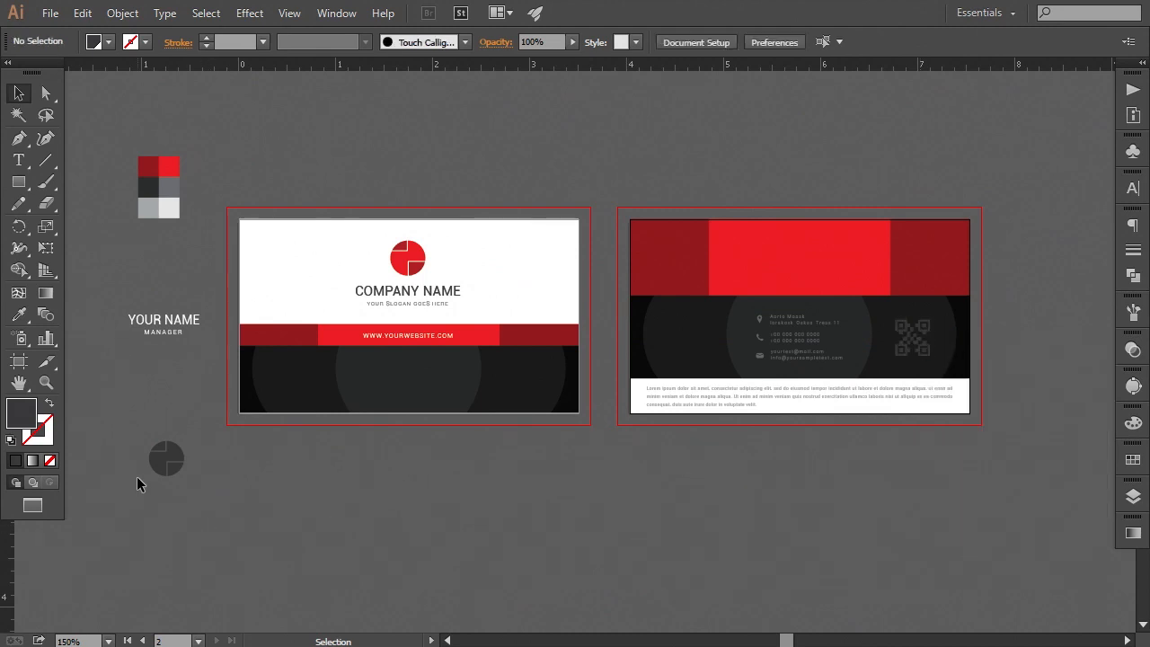
Move the dark grey circular logo onto the dark band to the left of the contact details and bring it to front.
drag(149, 466, 670, 349)
right_click(680, 348)
mouse_move(728, 498)
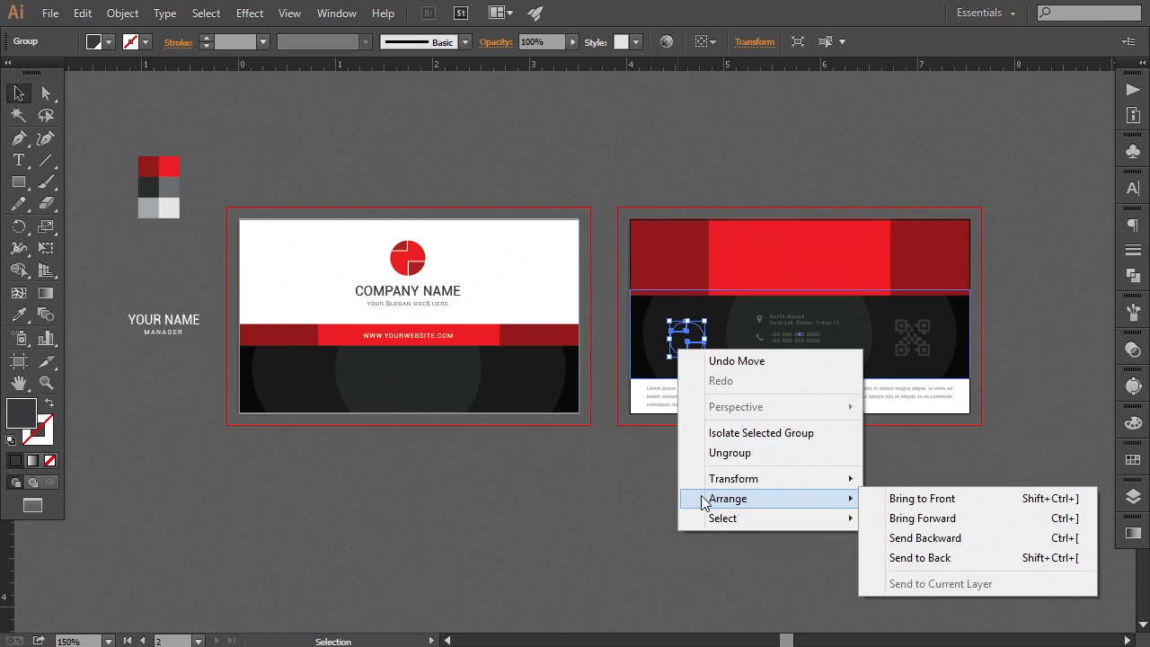
click(888, 501)
click(794, 523)
key(ctrl+plus)
key(ctrl+plus)
drag(853, 438, 495, 469)
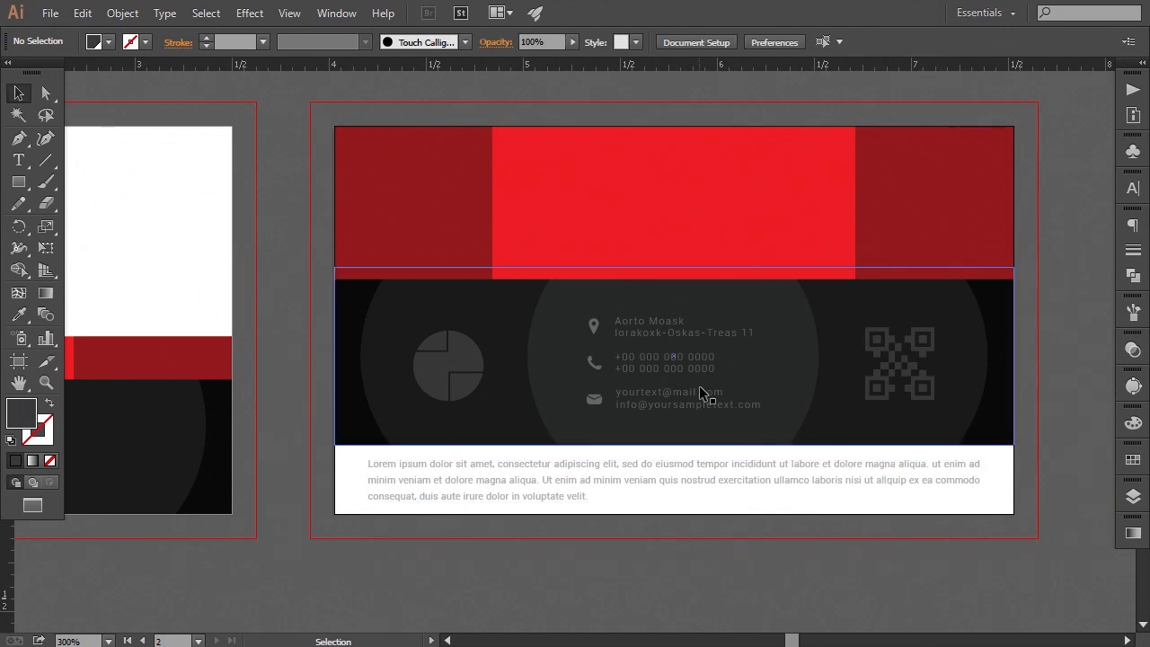
key(ctrl+minus)
key(ctrl+minus)
drag(410, 532, 686, 530)
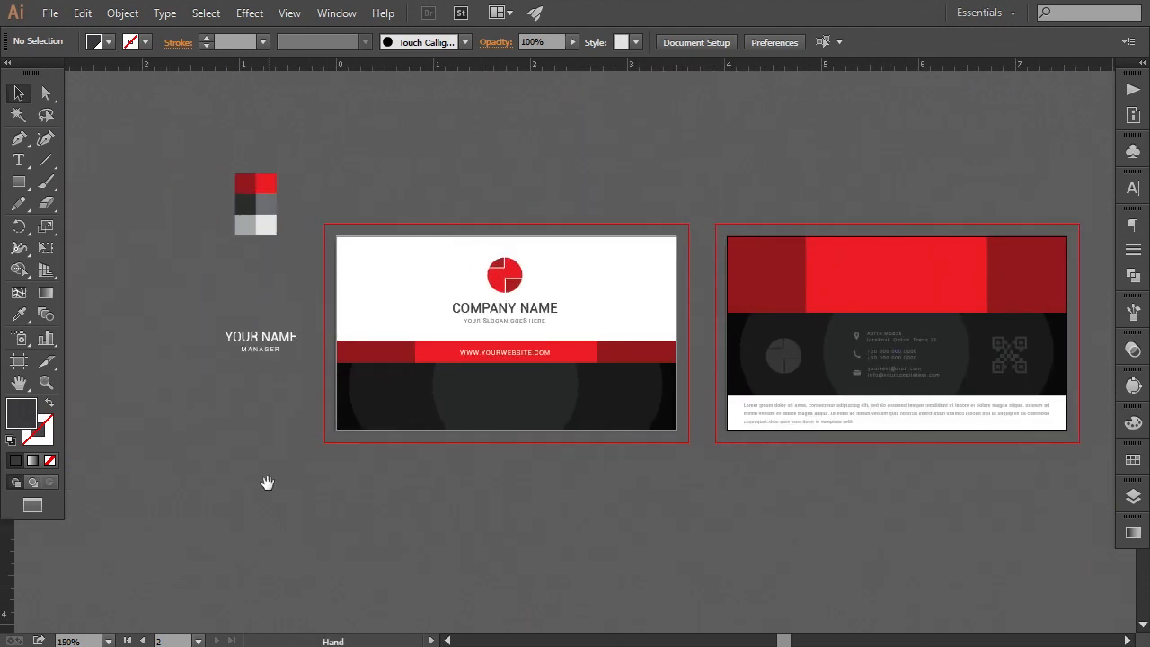
Move the YOUR NAME / MANAGER text group onto the bright red block of the second card and bring it to front.
drag(256, 346, 890, 277)
drag(858, 319, 560, 369)
right_click(612, 332)
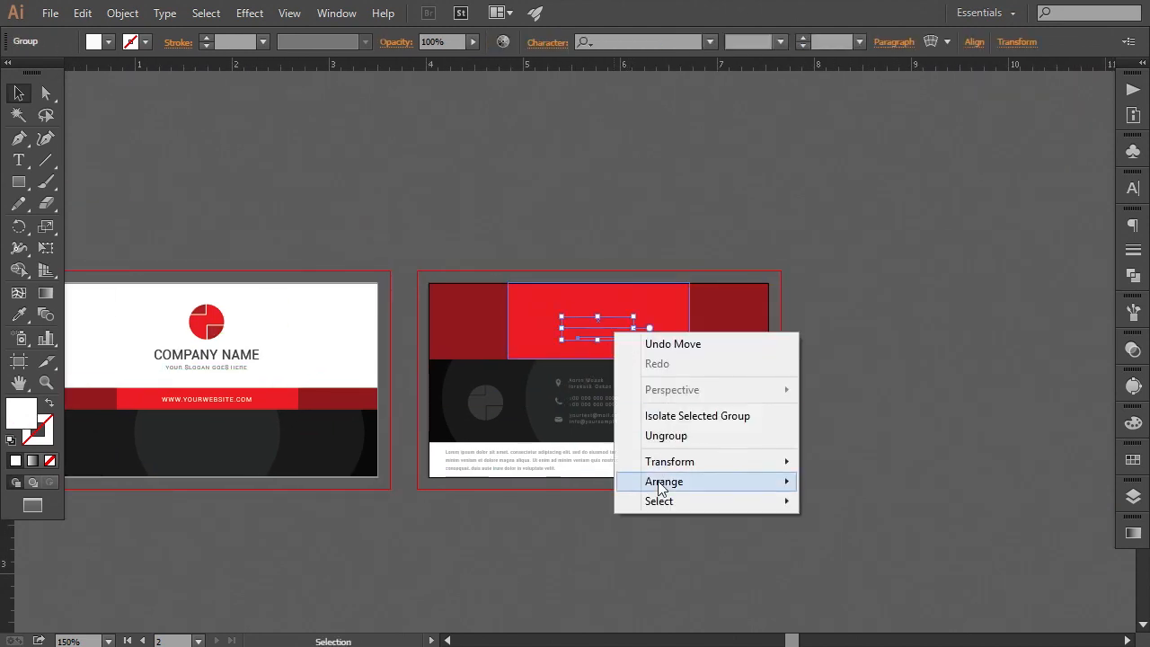
click(683, 480)
Nudge the YOUR NAME / MANAGER text group right and up to centre it in the bright red block, and deselect it.
key(ctrl+plus)
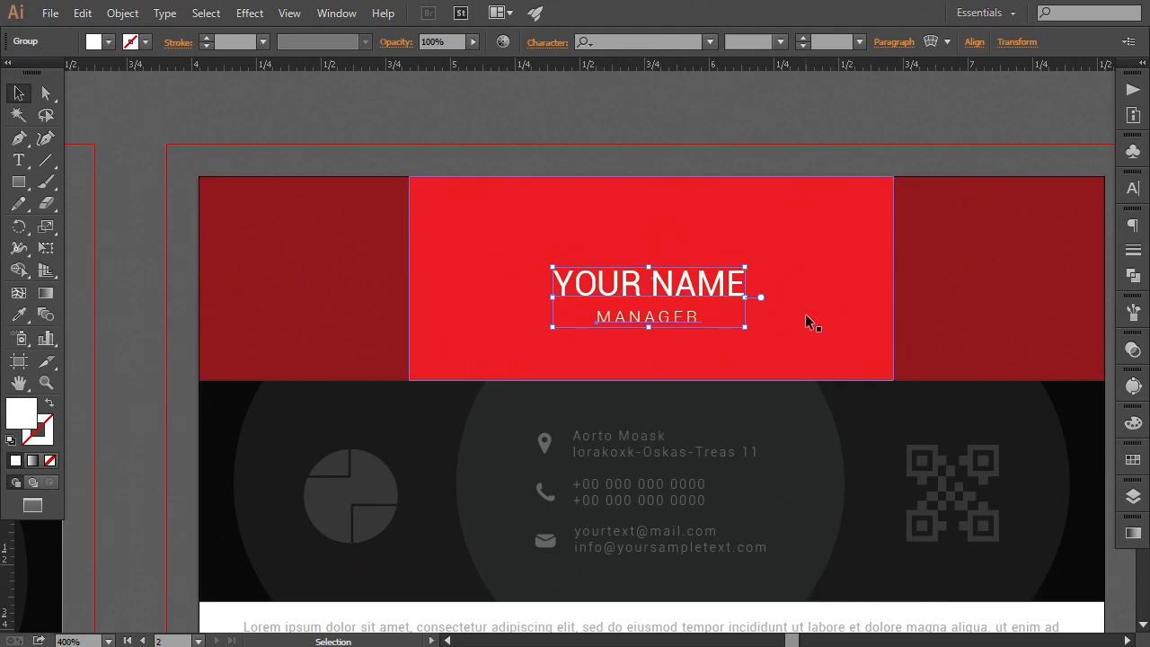
key(Right)
key(Up)
key(Up)
key(Up)
key(Up)
key(Up)
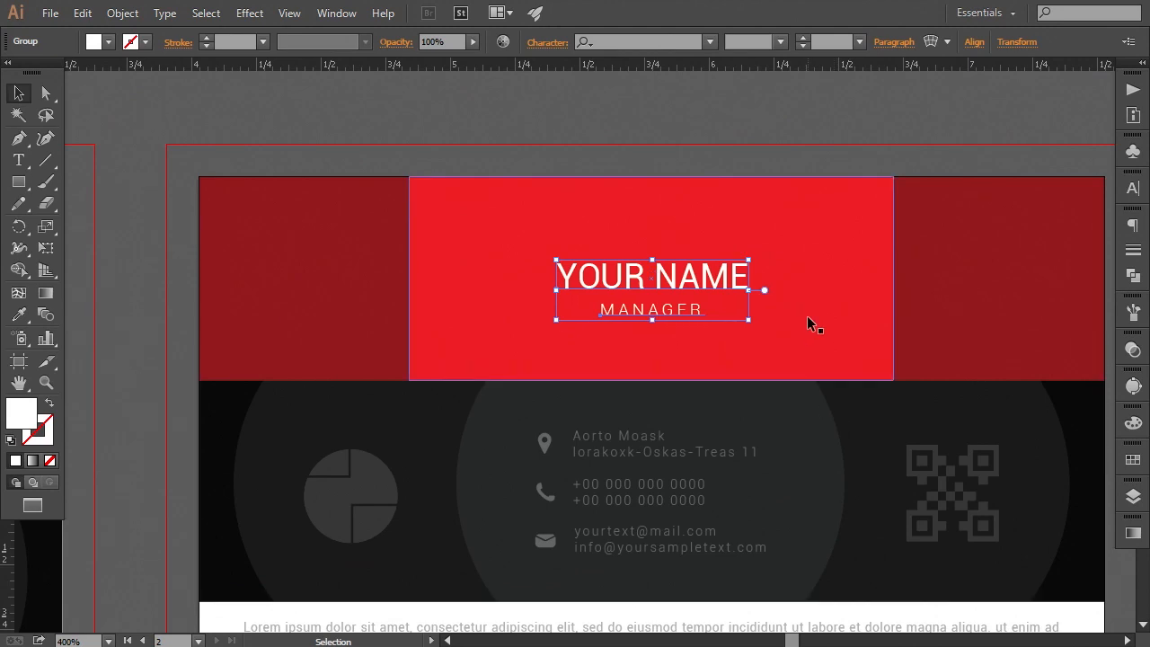
key(Down)
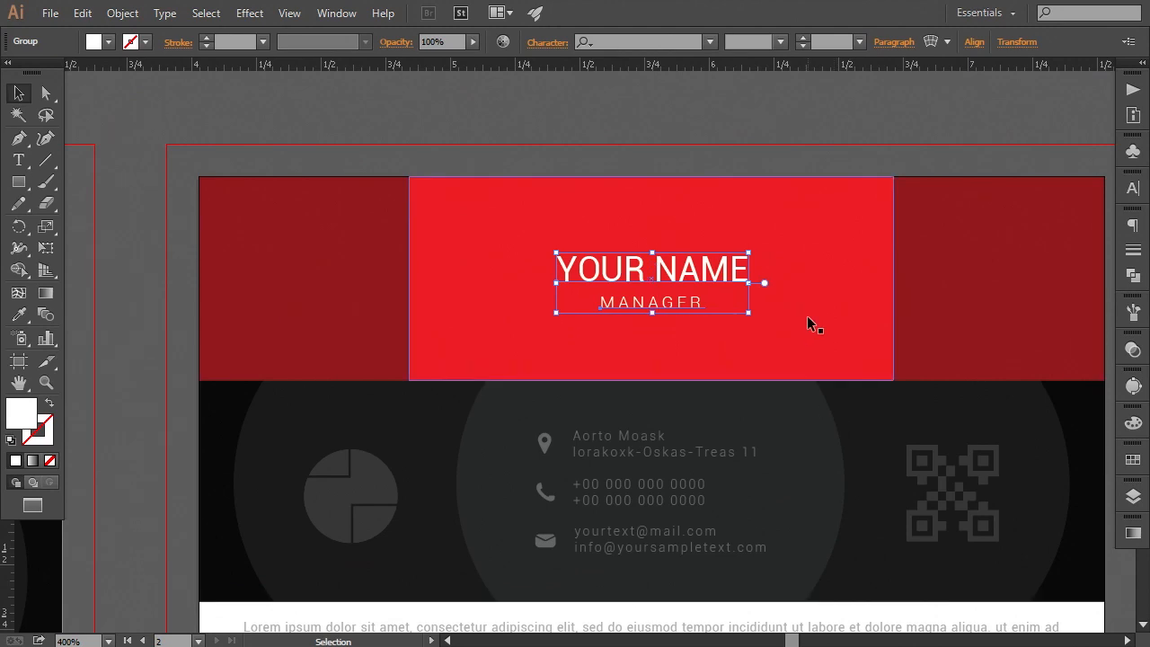
key(ctrl+minus)
key(ctrl+minus)
key(ctrl+minus)
click(860, 376)
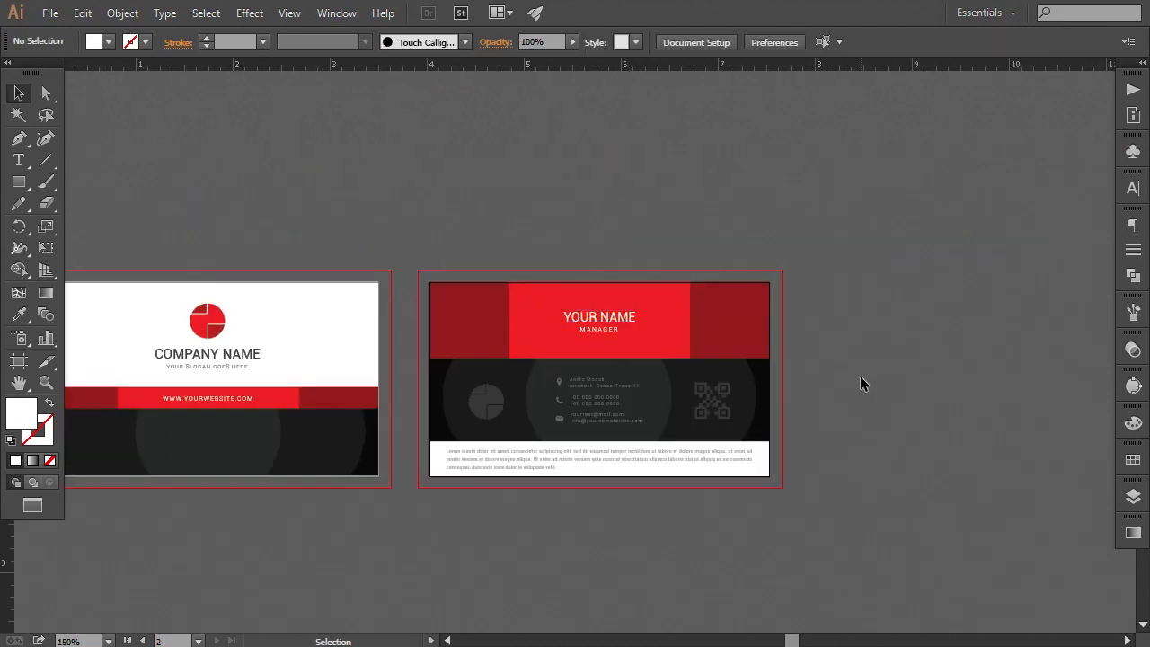
Fine-tune the vertical centring of the YOUR NAME / MANAGER text group by nudging it slightly down, and deselect it.
key(ctrl+minus)
key(ctrl+plus)
key(ctrl+plus)
key(ctrl+plus)
key(ctrl+plus)
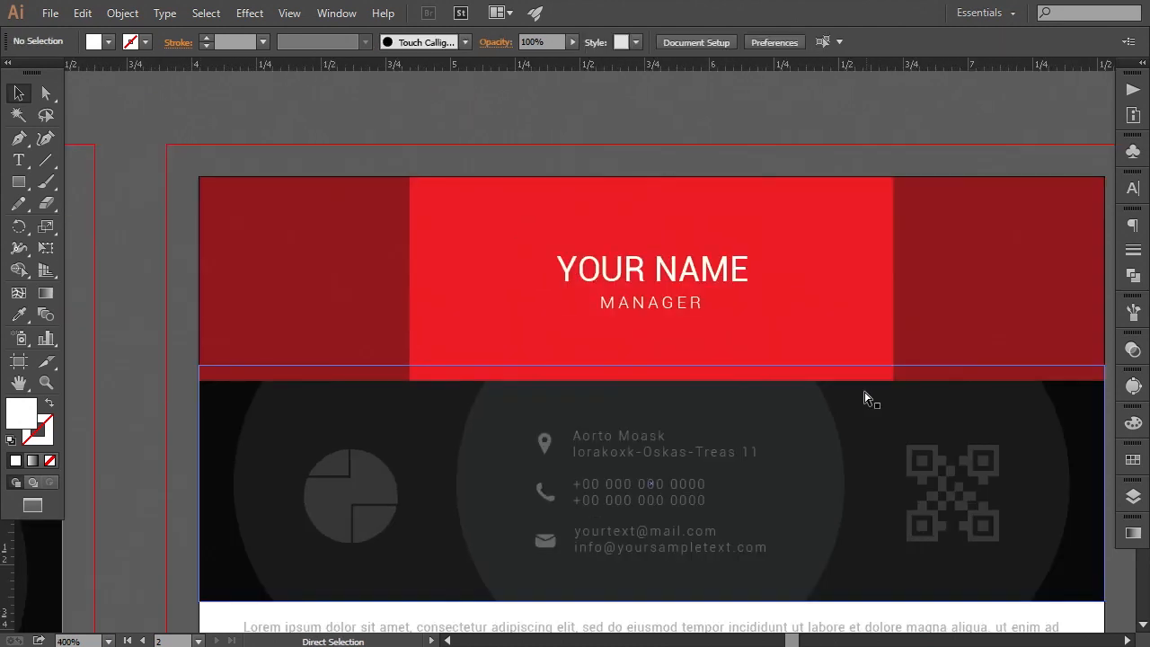
click(675, 304)
key(Down)
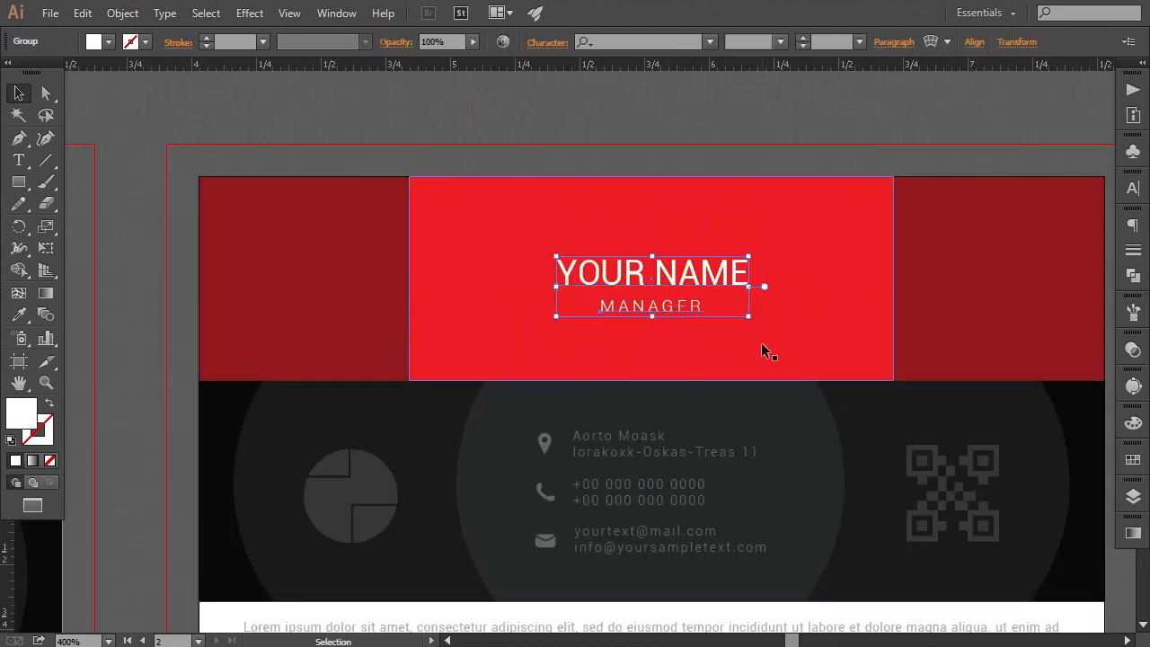
key(ctrl+minus)
key(ctrl+minus)
key(ctrl+minus)
click(928, 449)
Delete the six colour swatch squares lying outside the first card.
key(ctrl+plus)
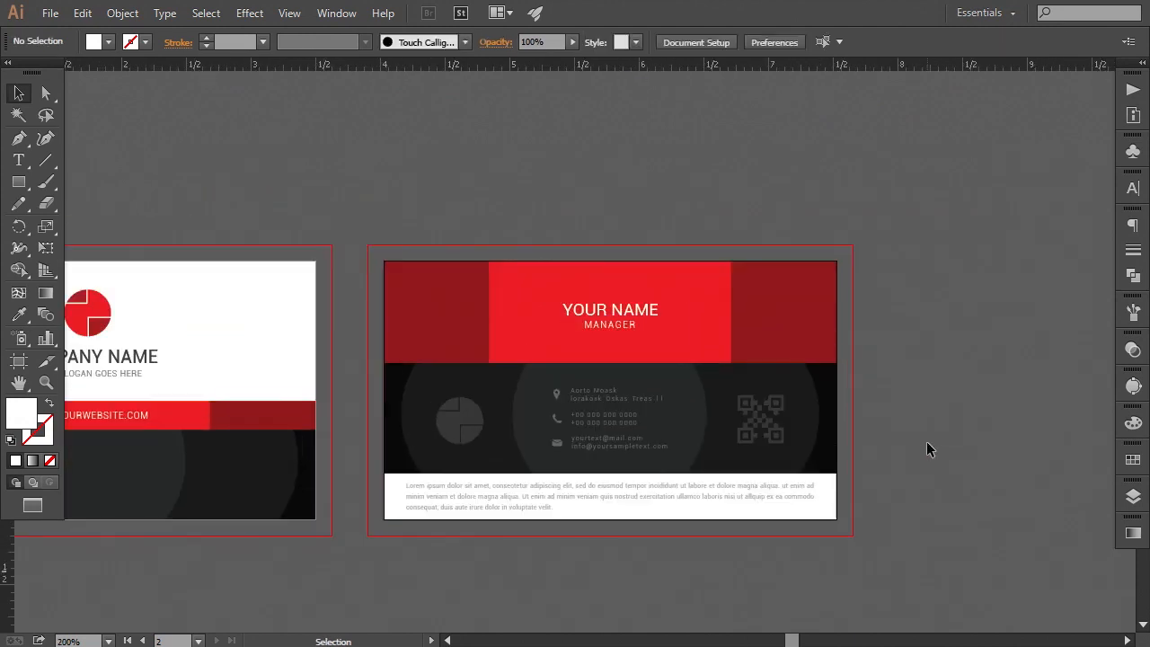
drag(892, 449, 919, 444)
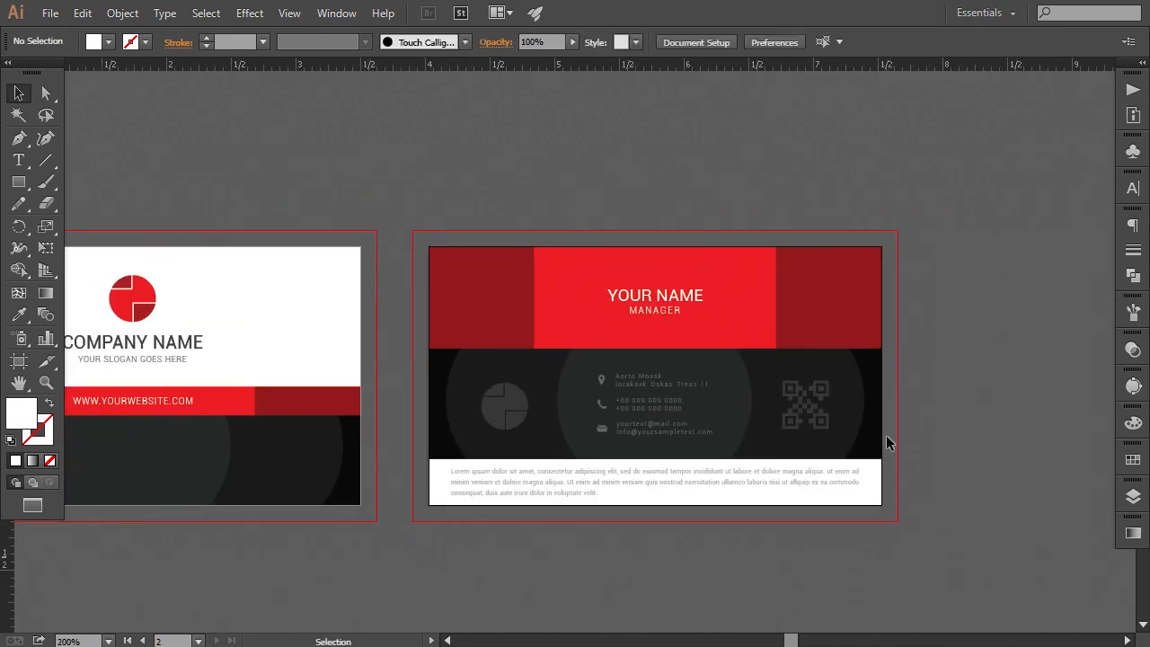
key(ctrl+minus)
key(ctrl+minus)
key(ctrl+plus)
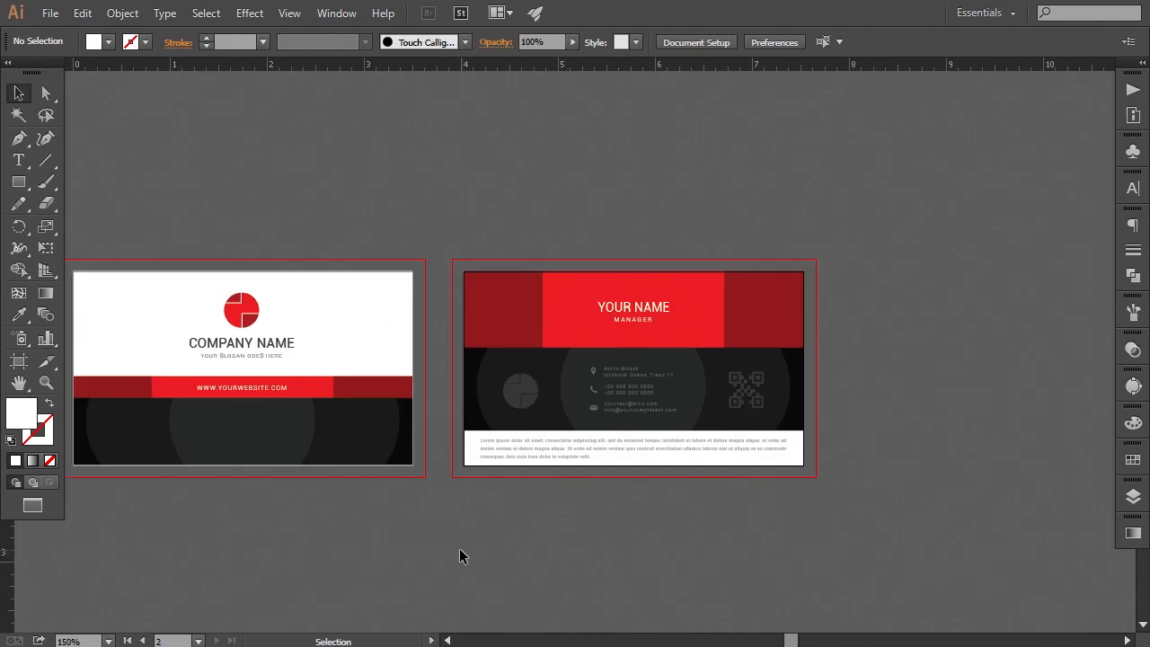
drag(390, 556, 555, 561)
click(167, 261)
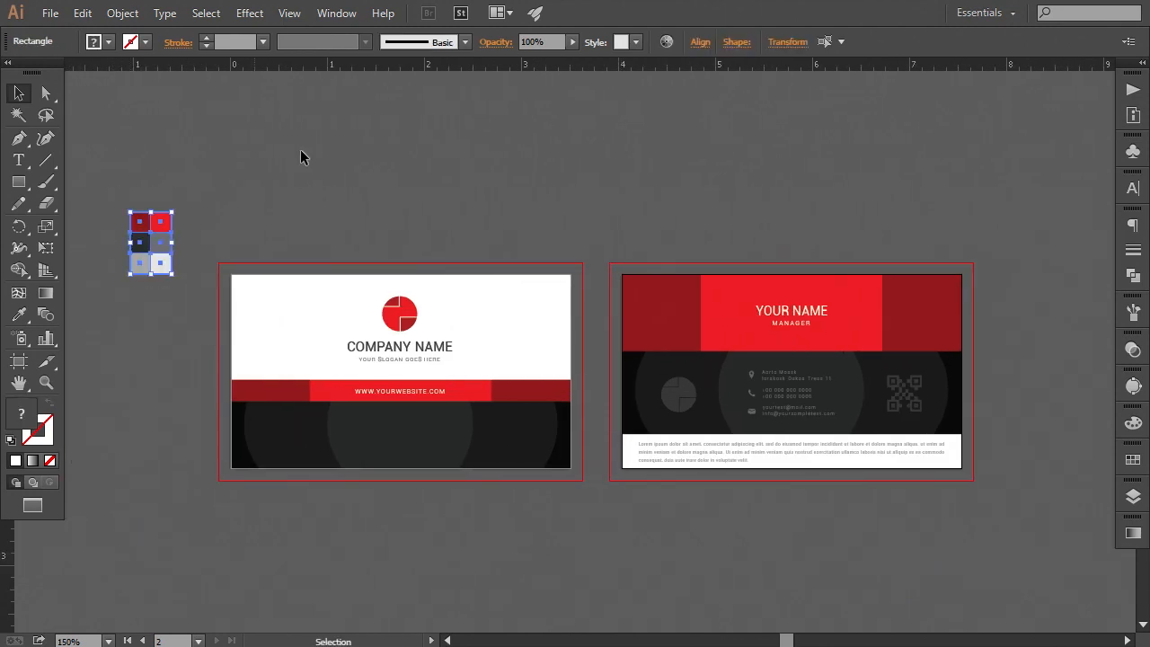
key(Delete)
Hide the rulers and frame both finished cards side by side in the view.
click(290, 14)
mouse_move(452, 406)
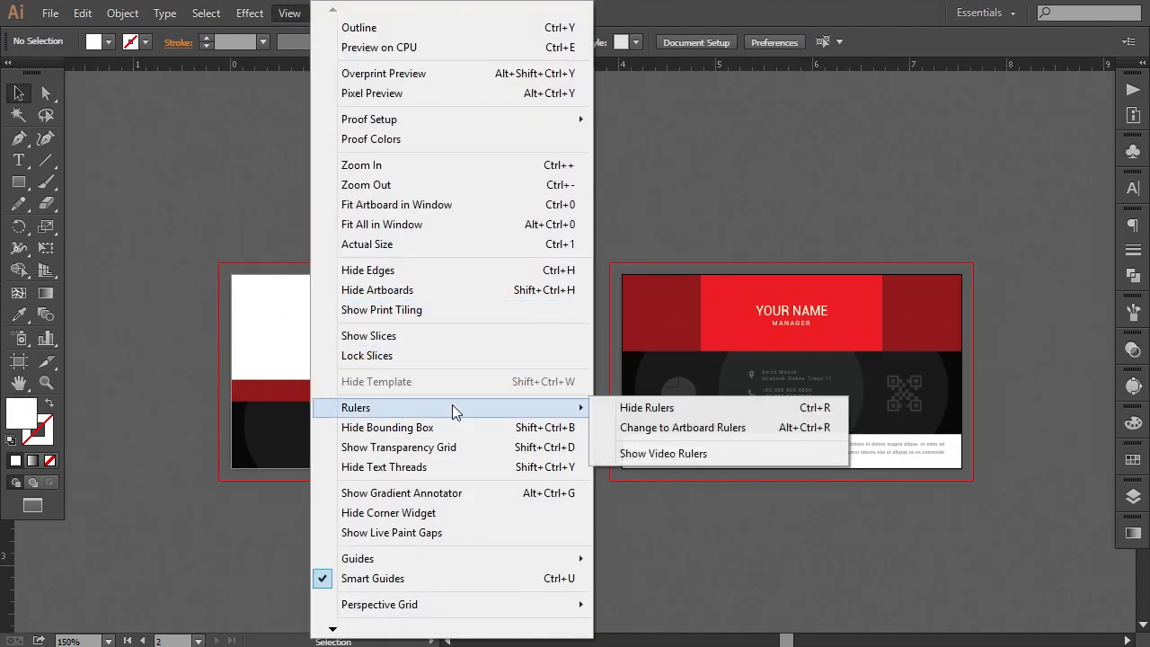
click(620, 415)
key(ctrl+plus)
drag(567, 558, 554, 524)
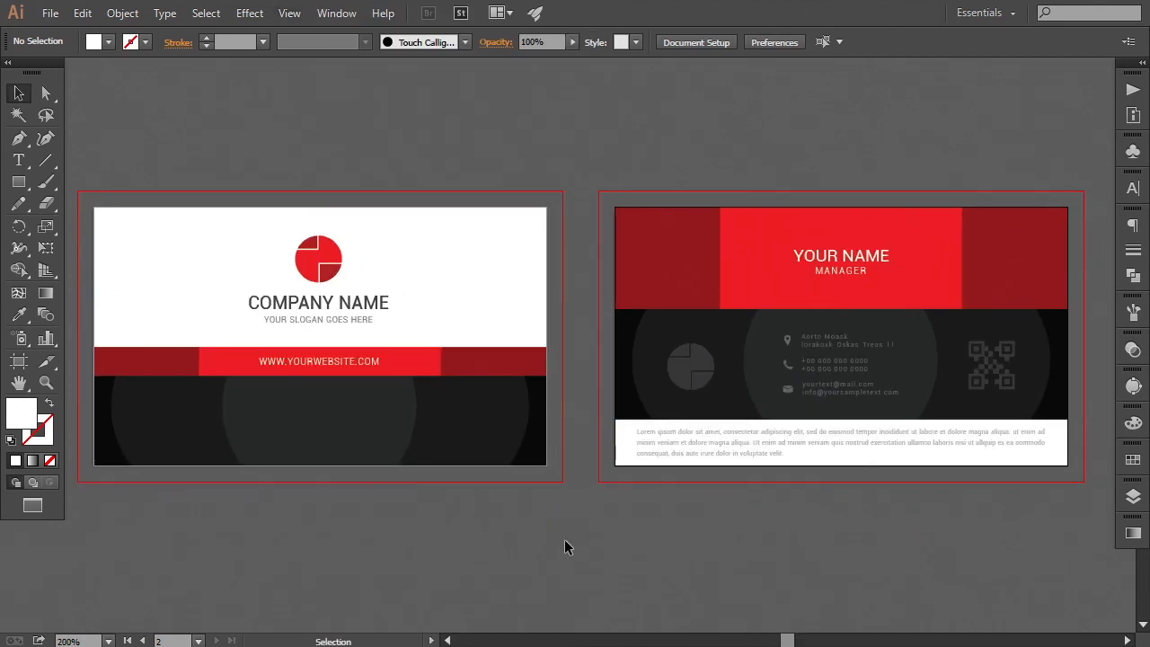